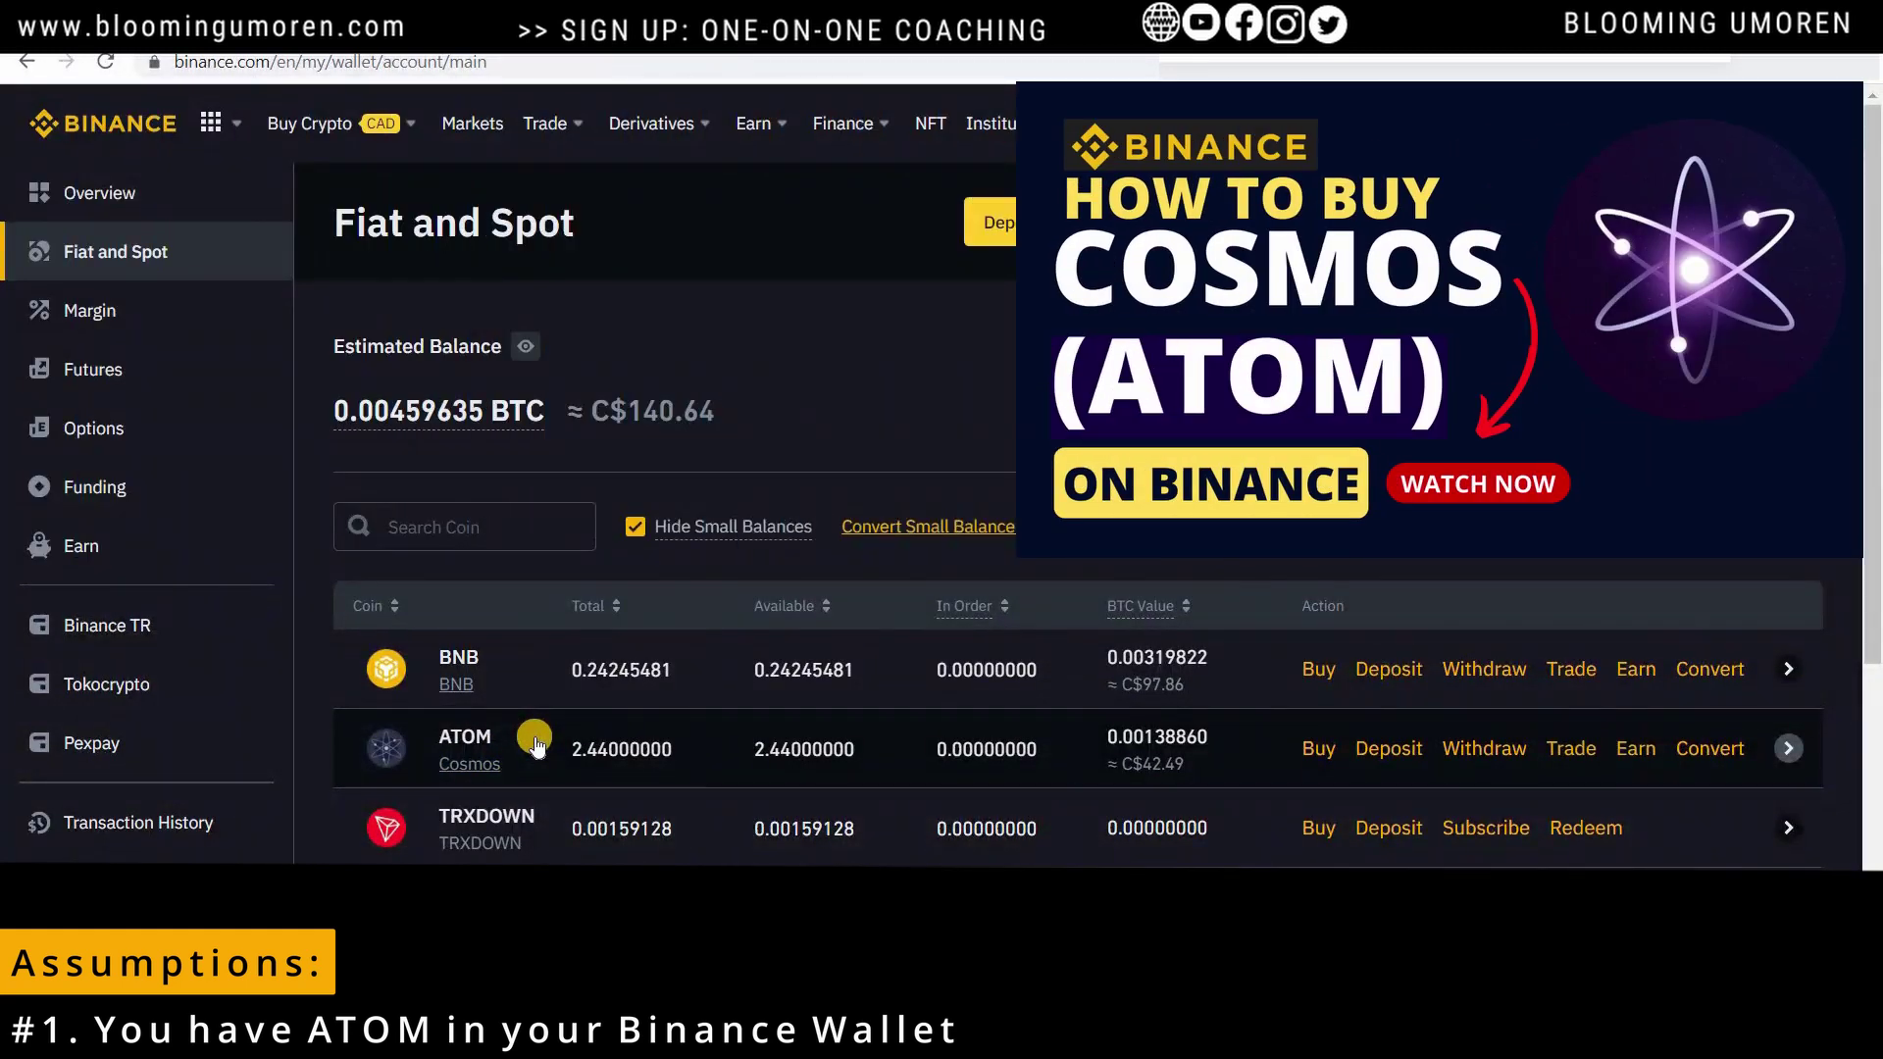
# Check the 2.44 ATOM balance in Binance's Fiat and Spot wallet, then launch Ledger Live
pyautogui.moveTo(1578, 122)
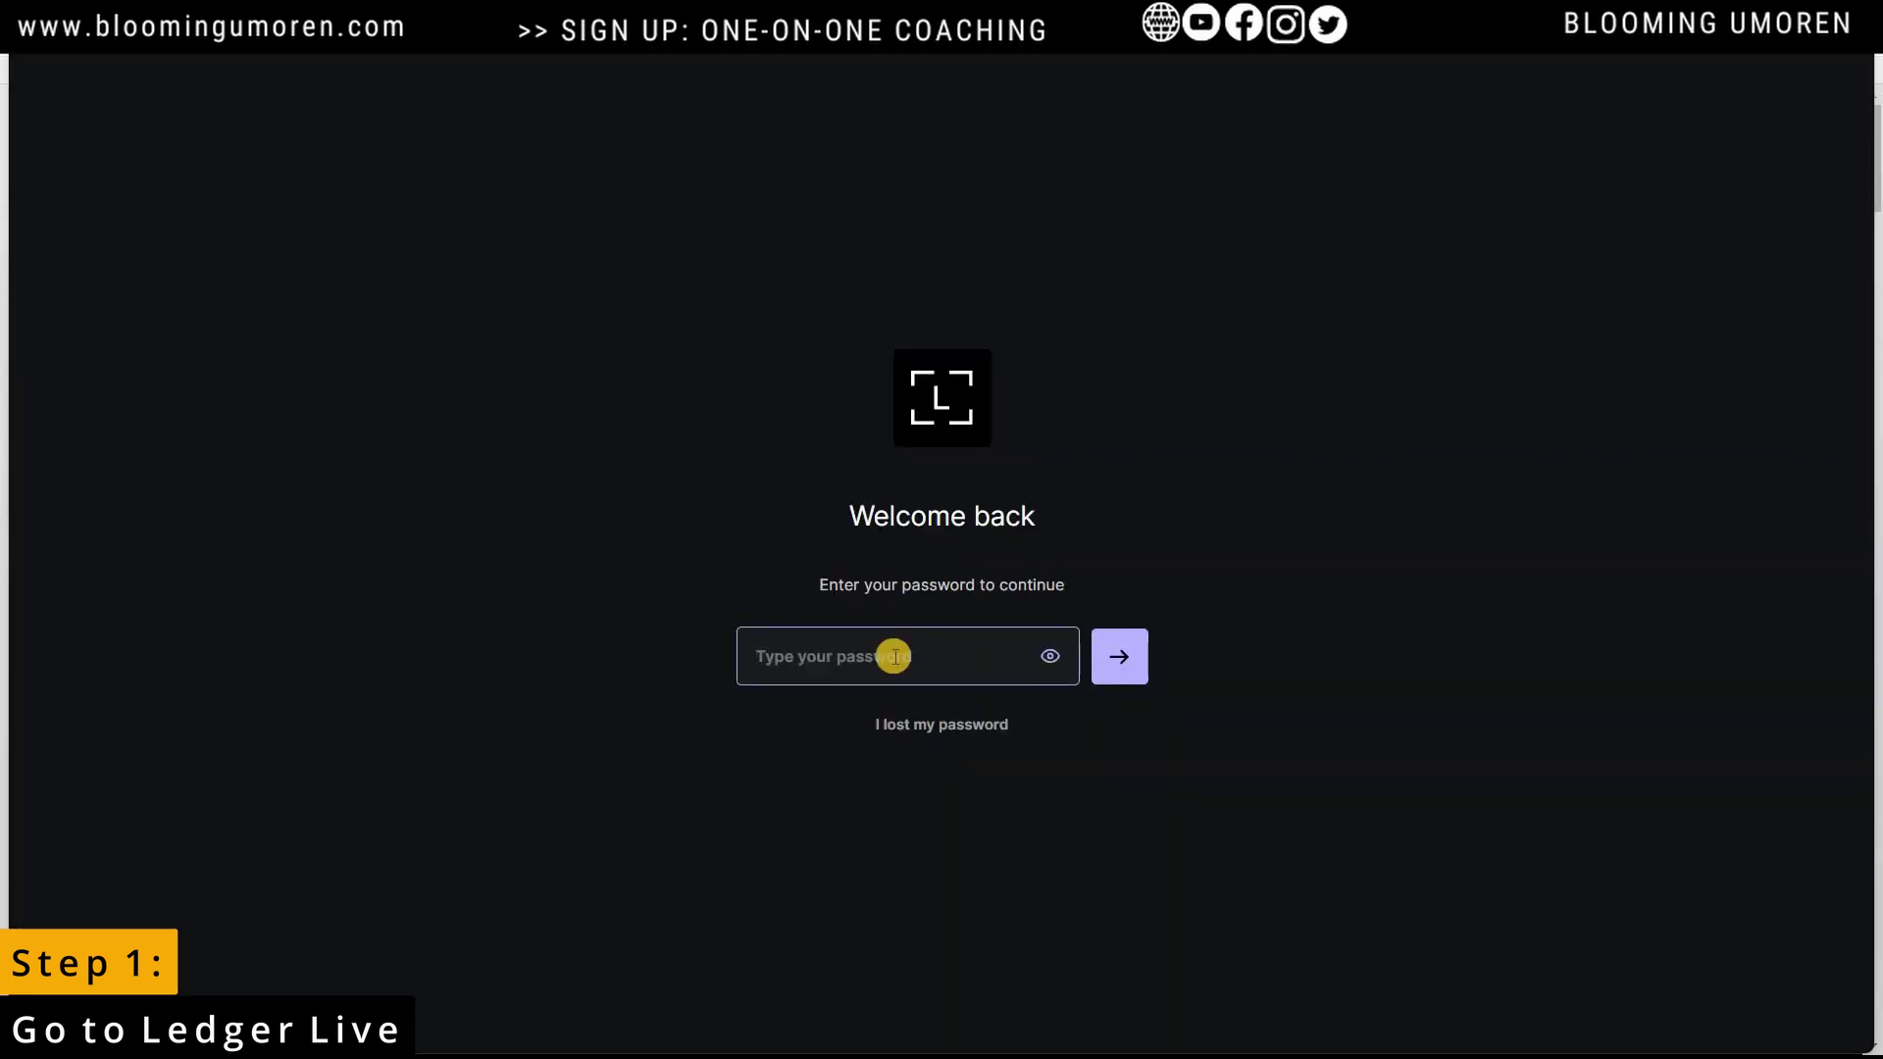
# Unlock Ledger Live with the account password and dismiss the release notes
pyautogui.write('•')
pyautogui.press('Return')
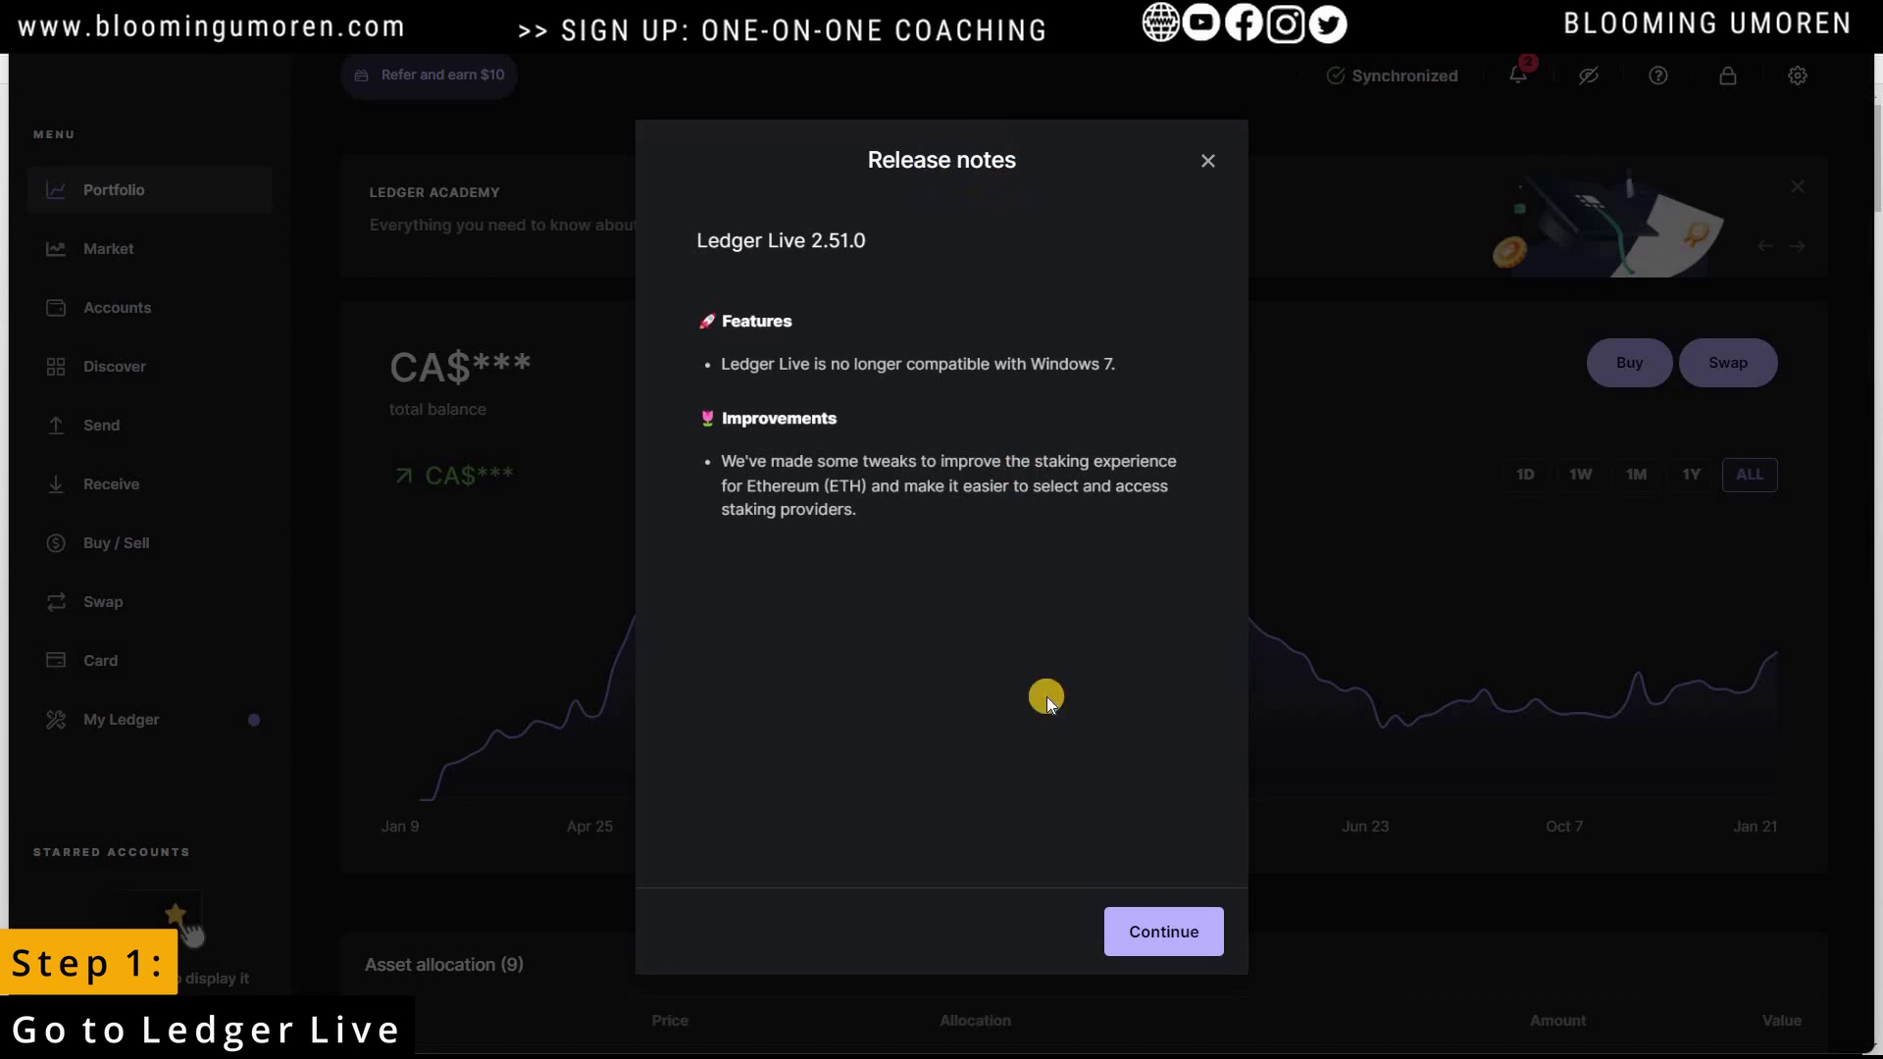
pyautogui.click(1170, 941)
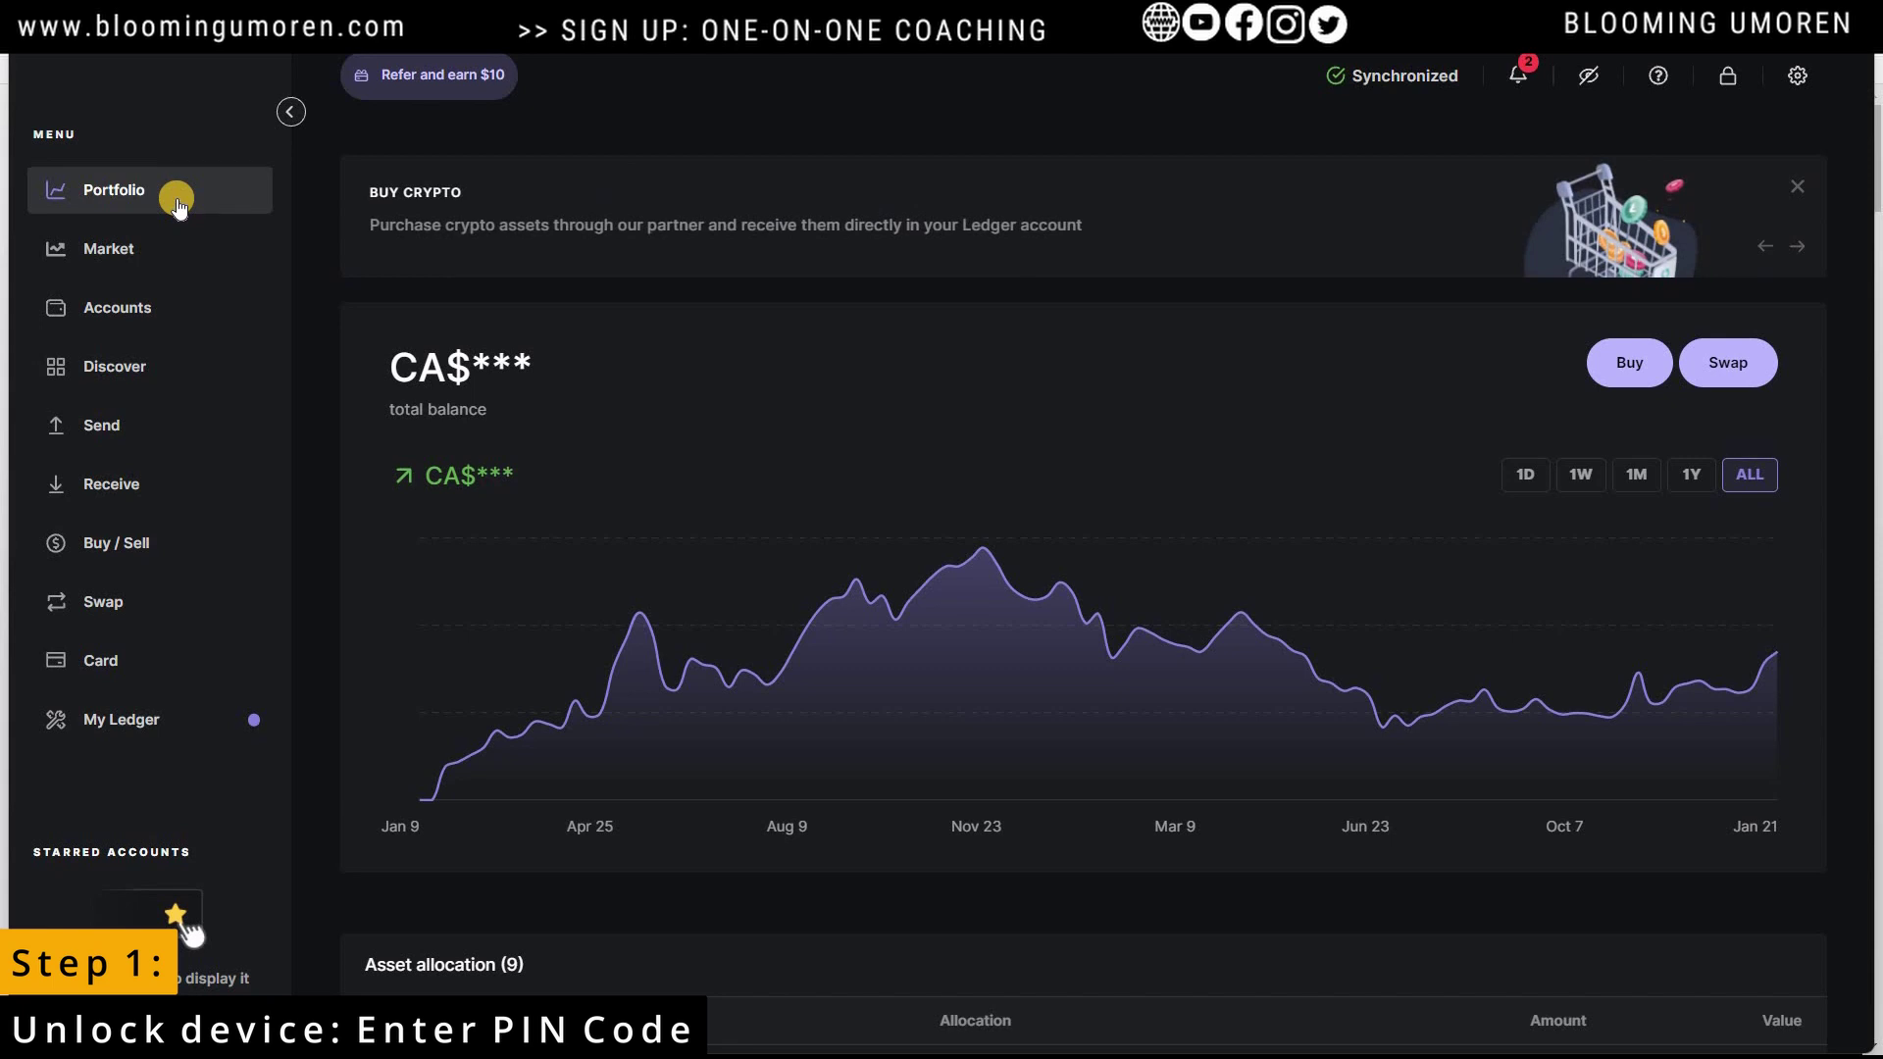
# Add a Cosmos (ATOM) account by searching 'cosmos', continuing to the device connection step
pyautogui.click(132, 314)
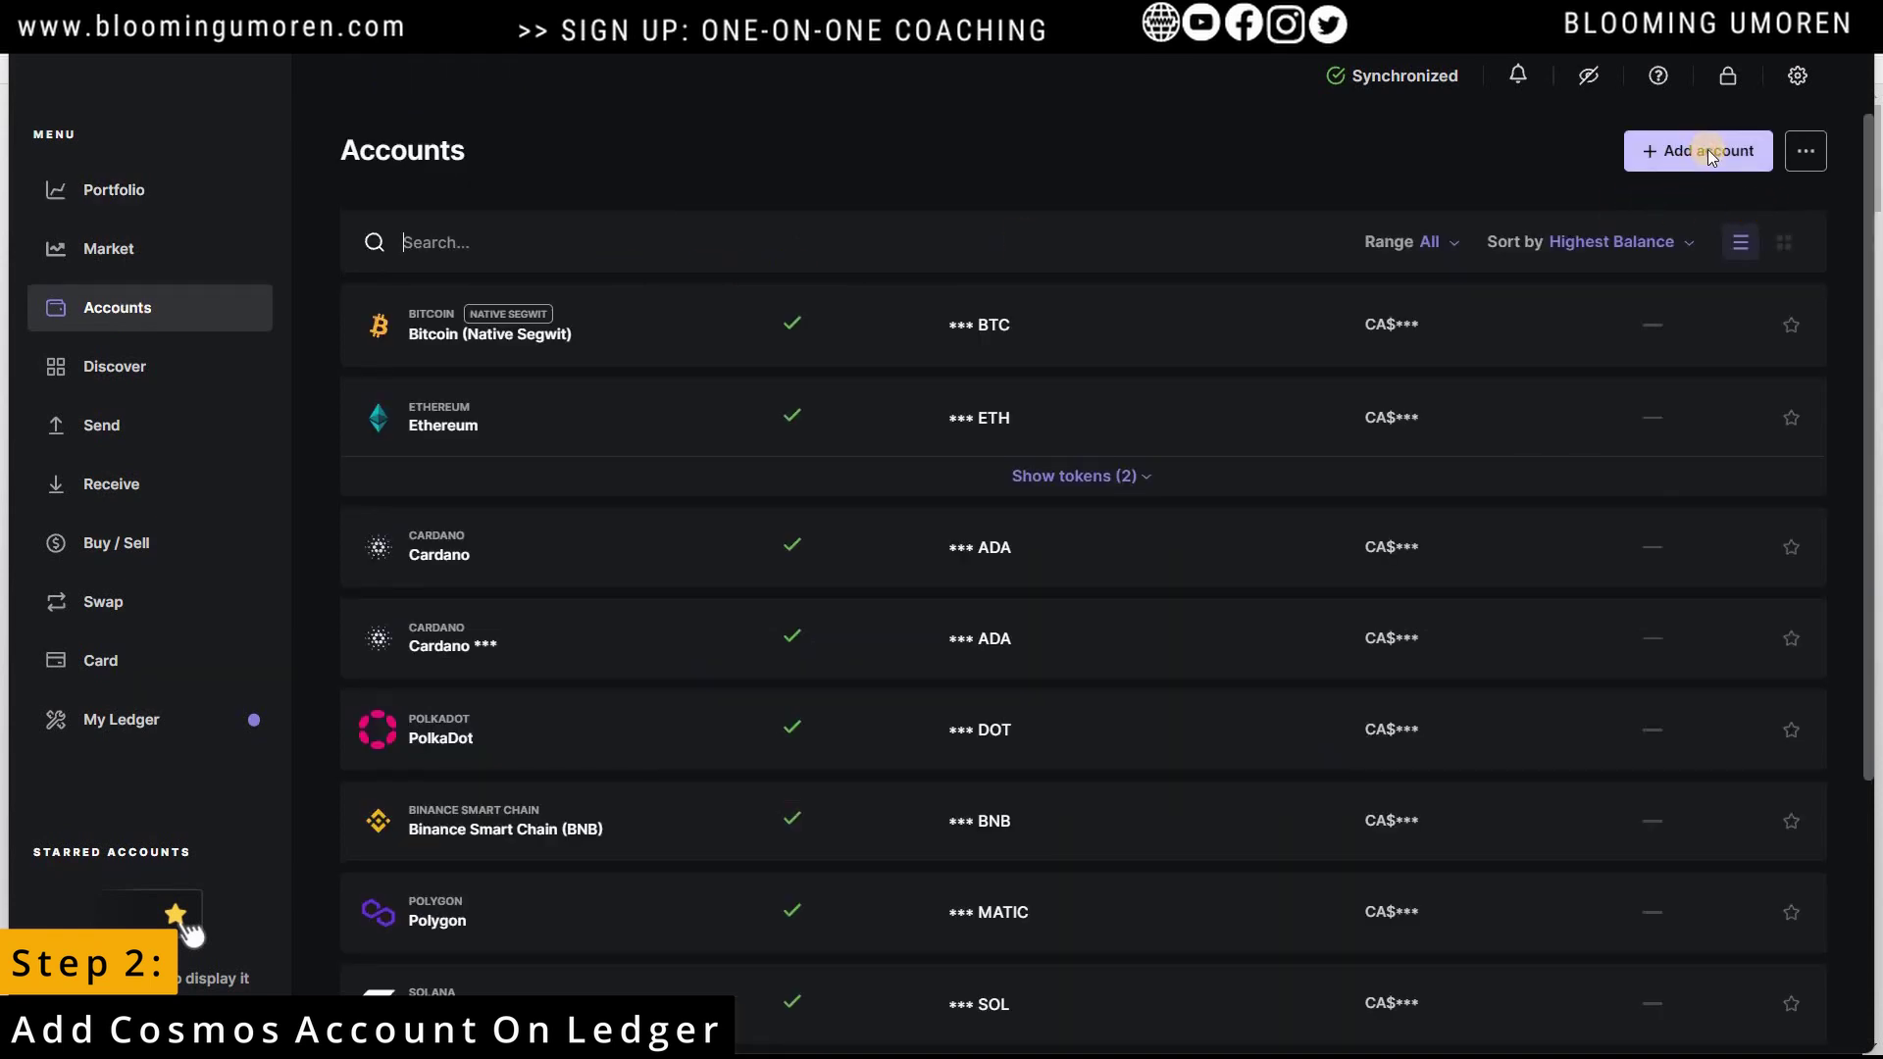
pyautogui.click(1711, 153)
pyautogui.click(790, 591)
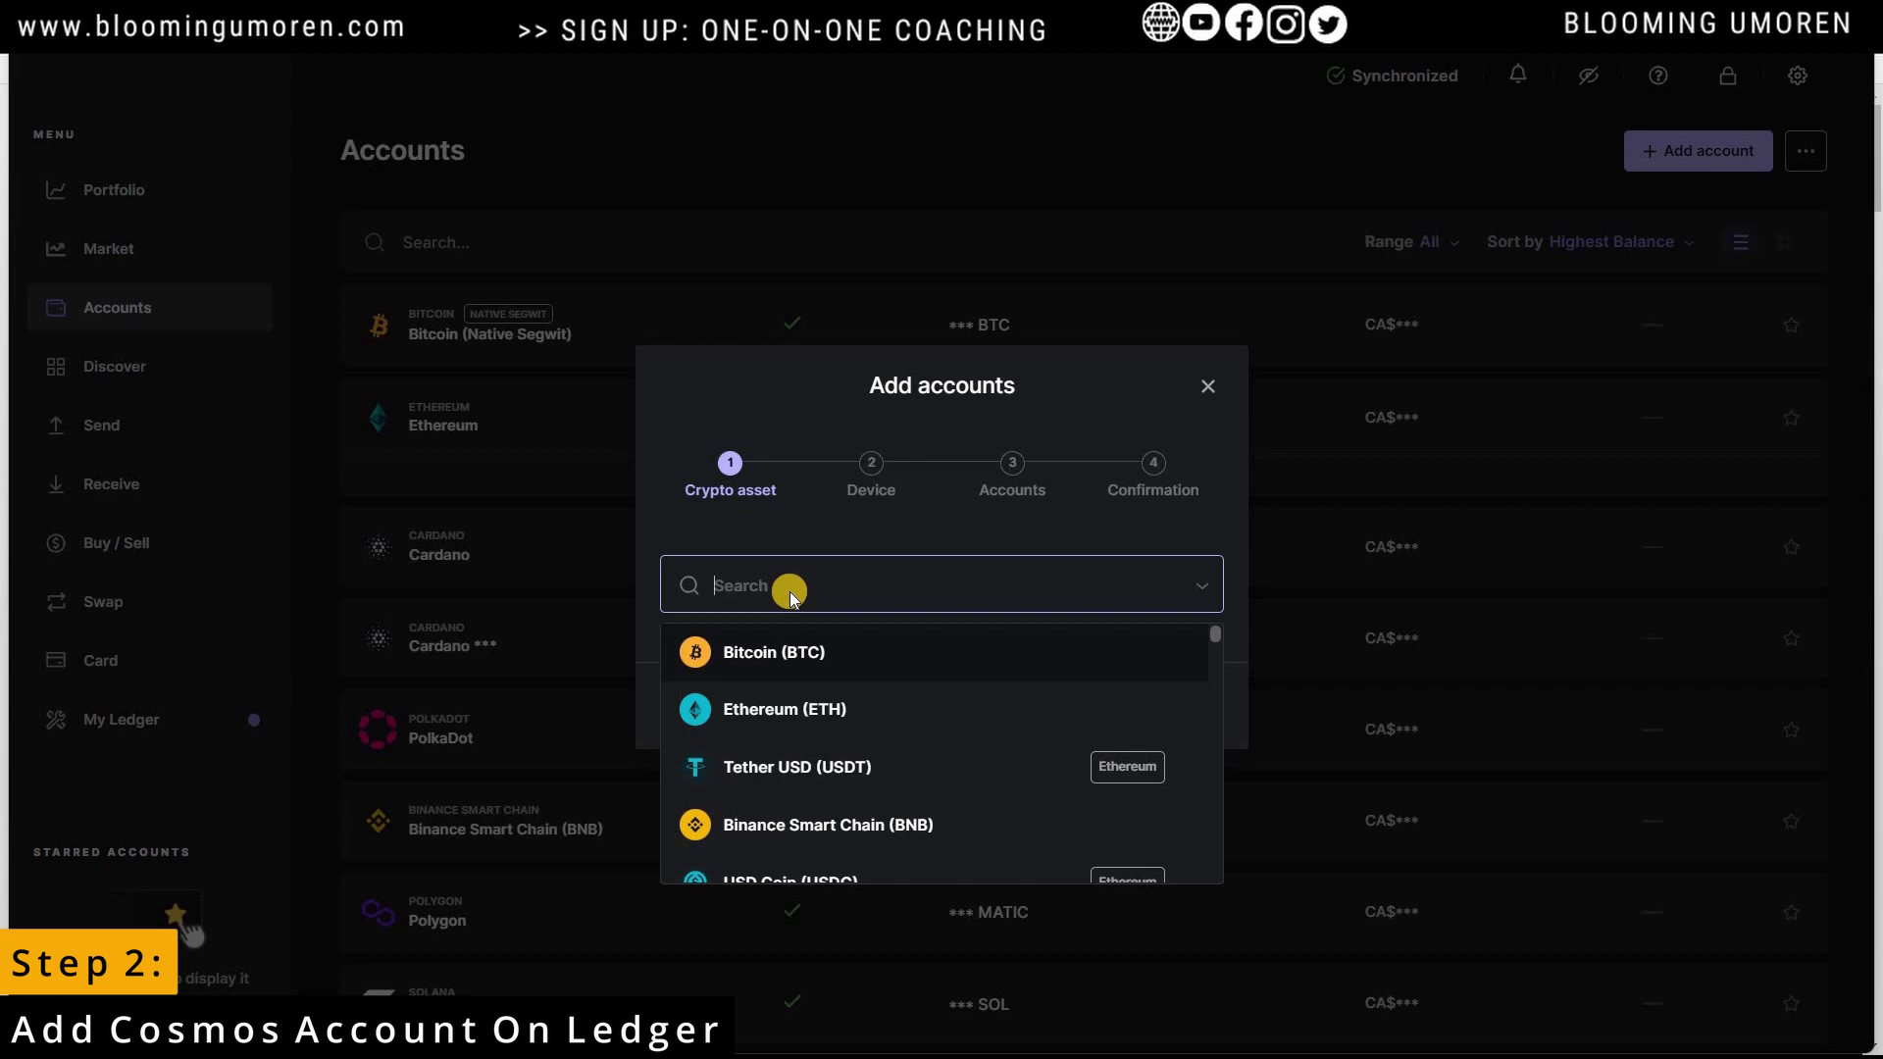
pyautogui.write('cosmos')
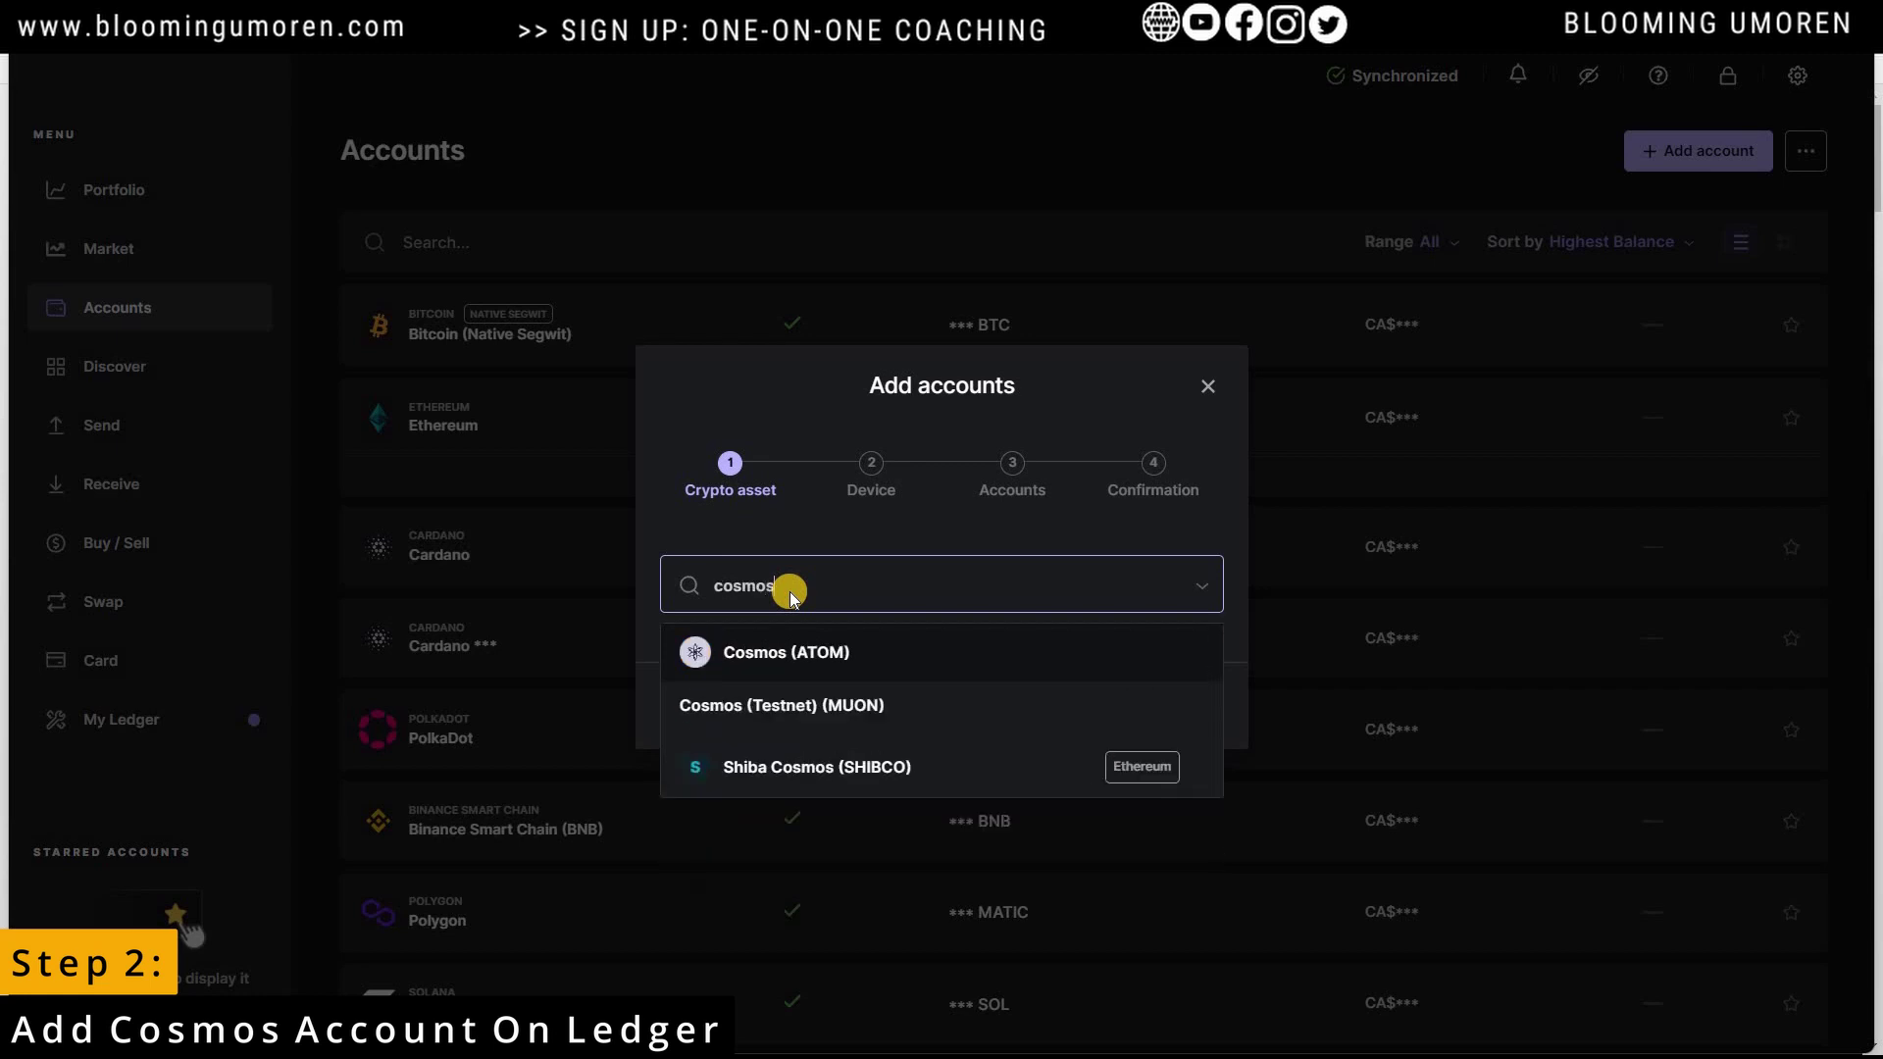
pyautogui.click(830, 655)
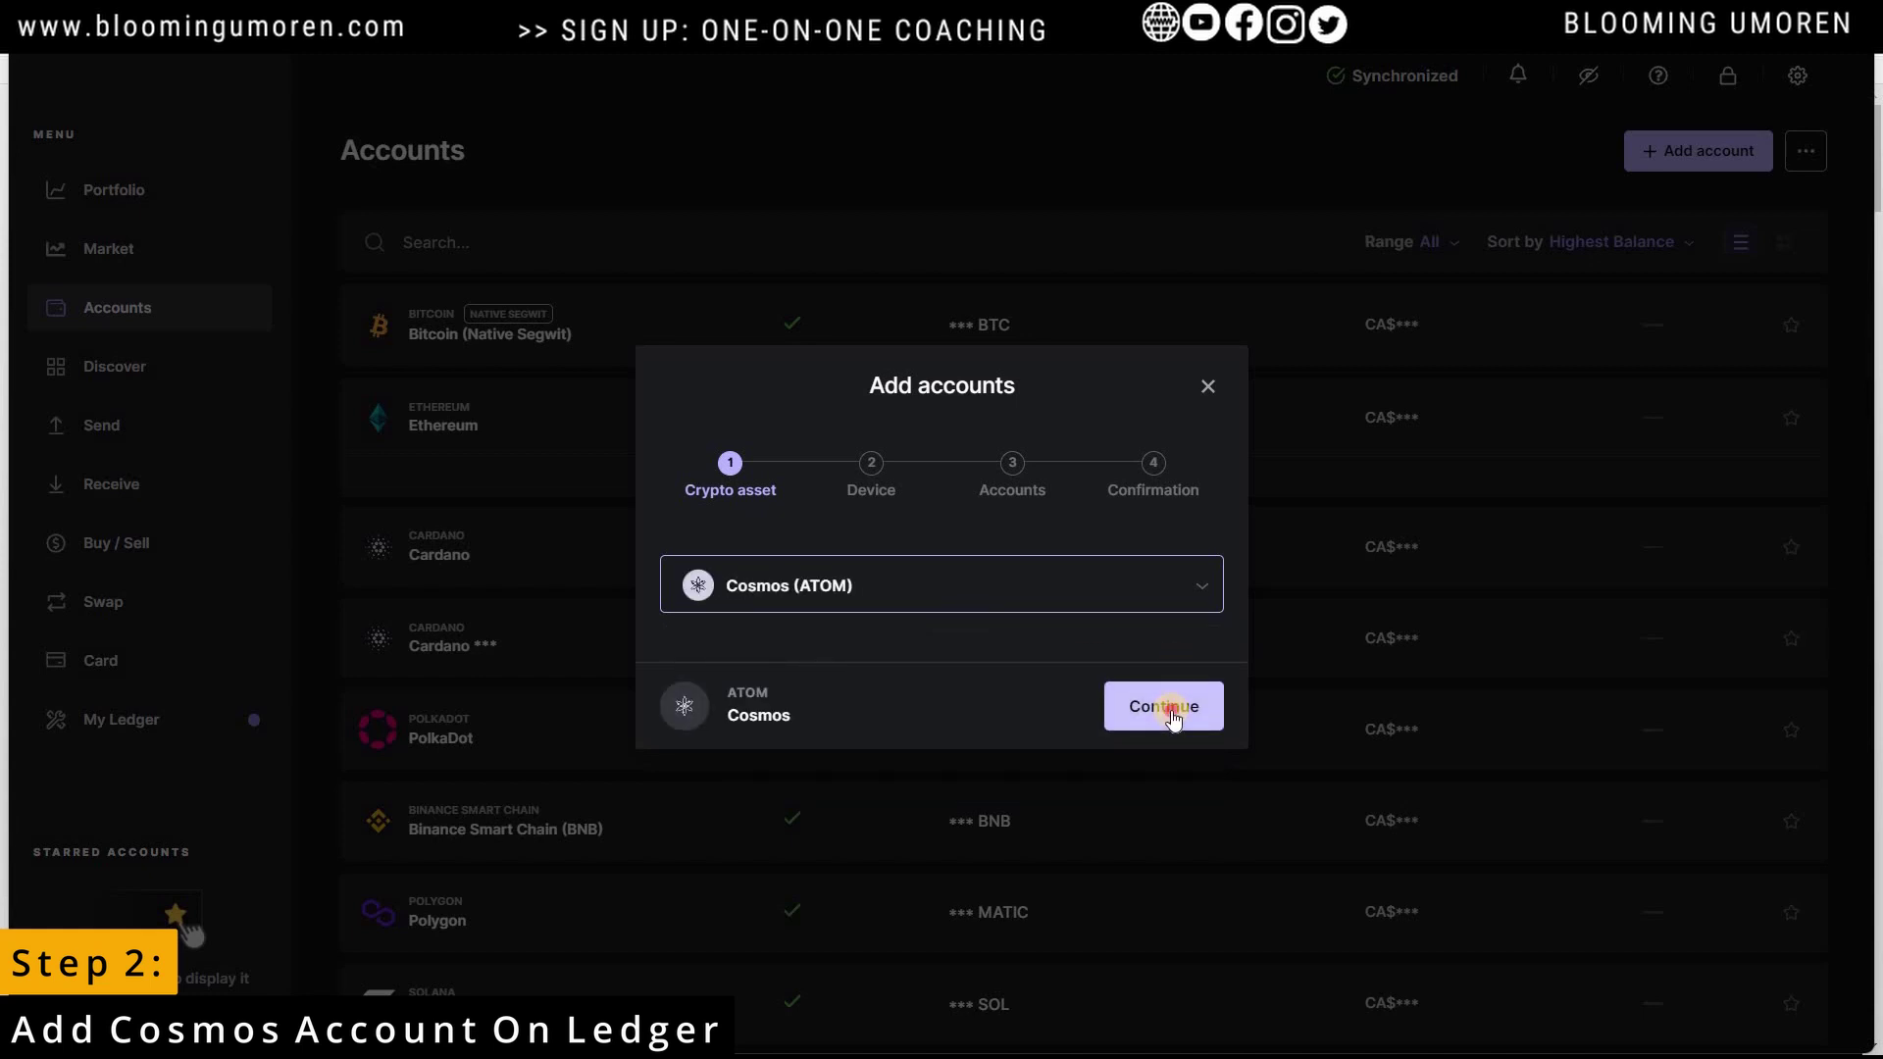
pyautogui.click(1172, 712)
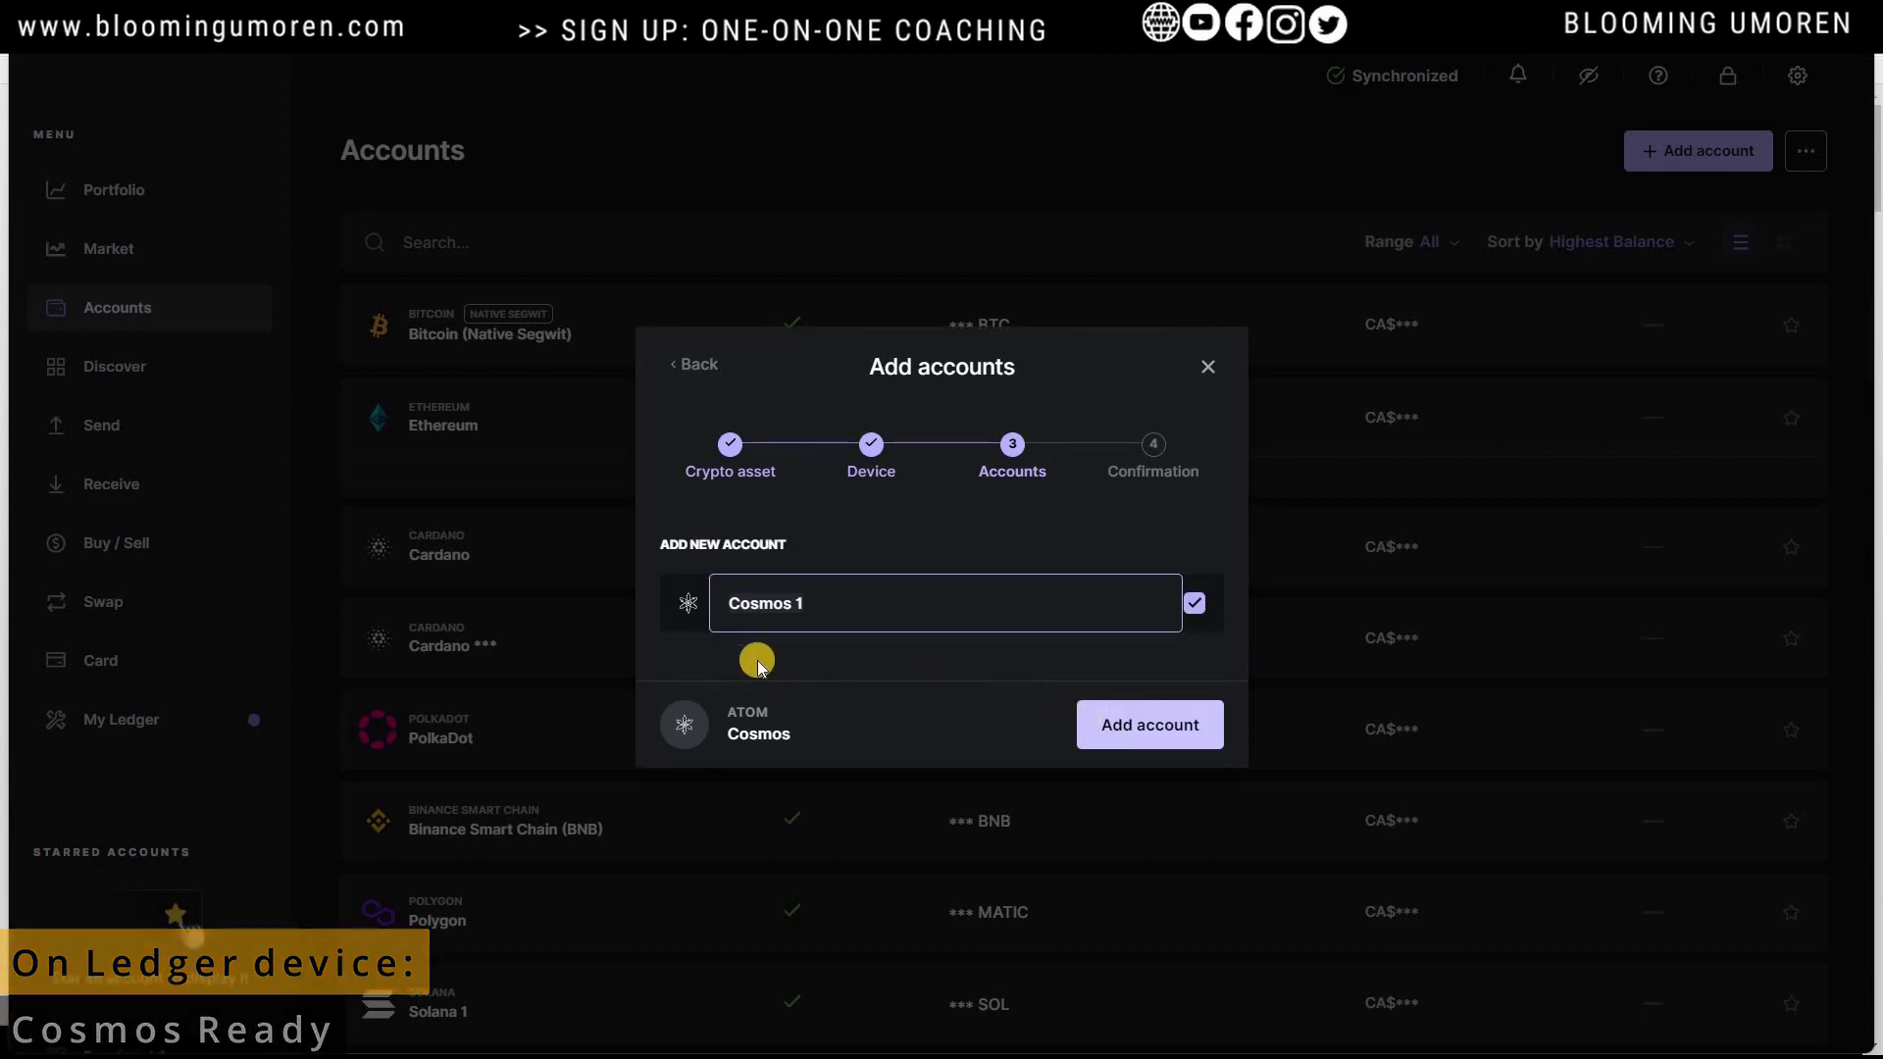
# Rename the new account to 'Cosmos', add it, and finish the flow
pyautogui.click(815, 618)
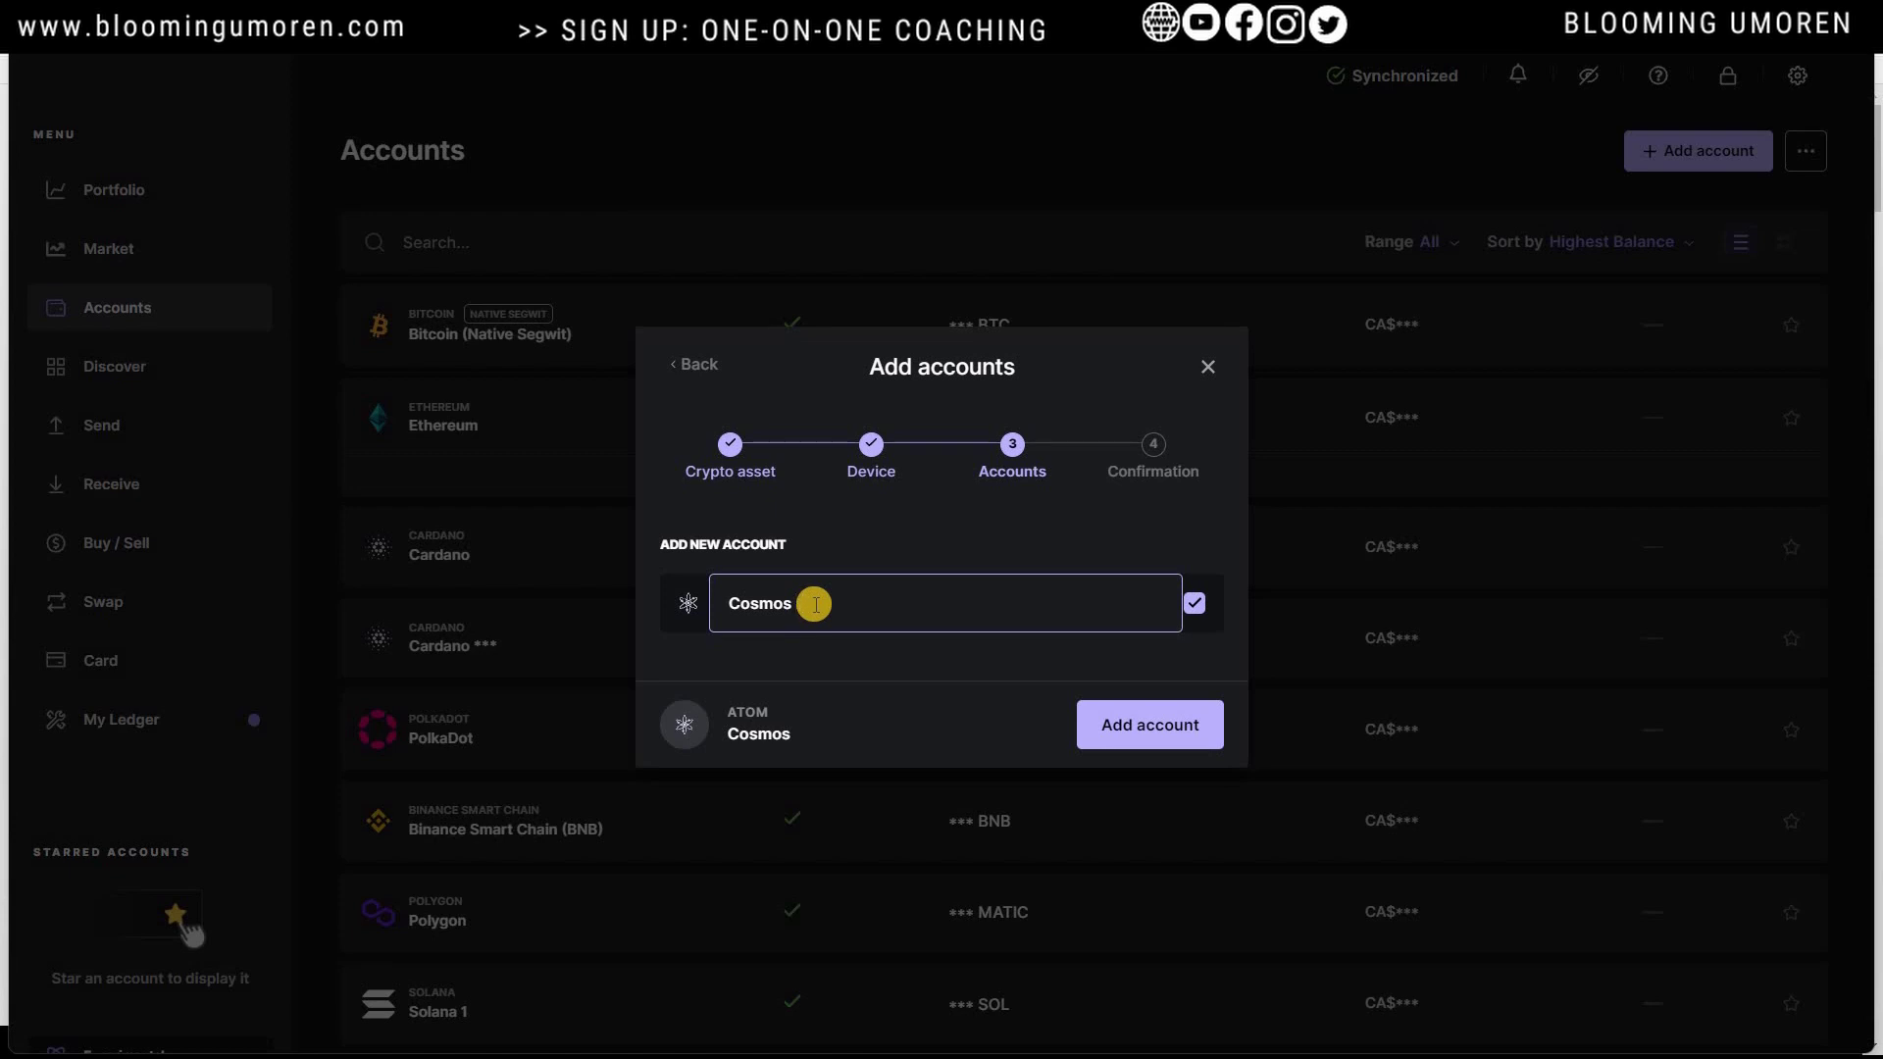
pyautogui.click(1149, 726)
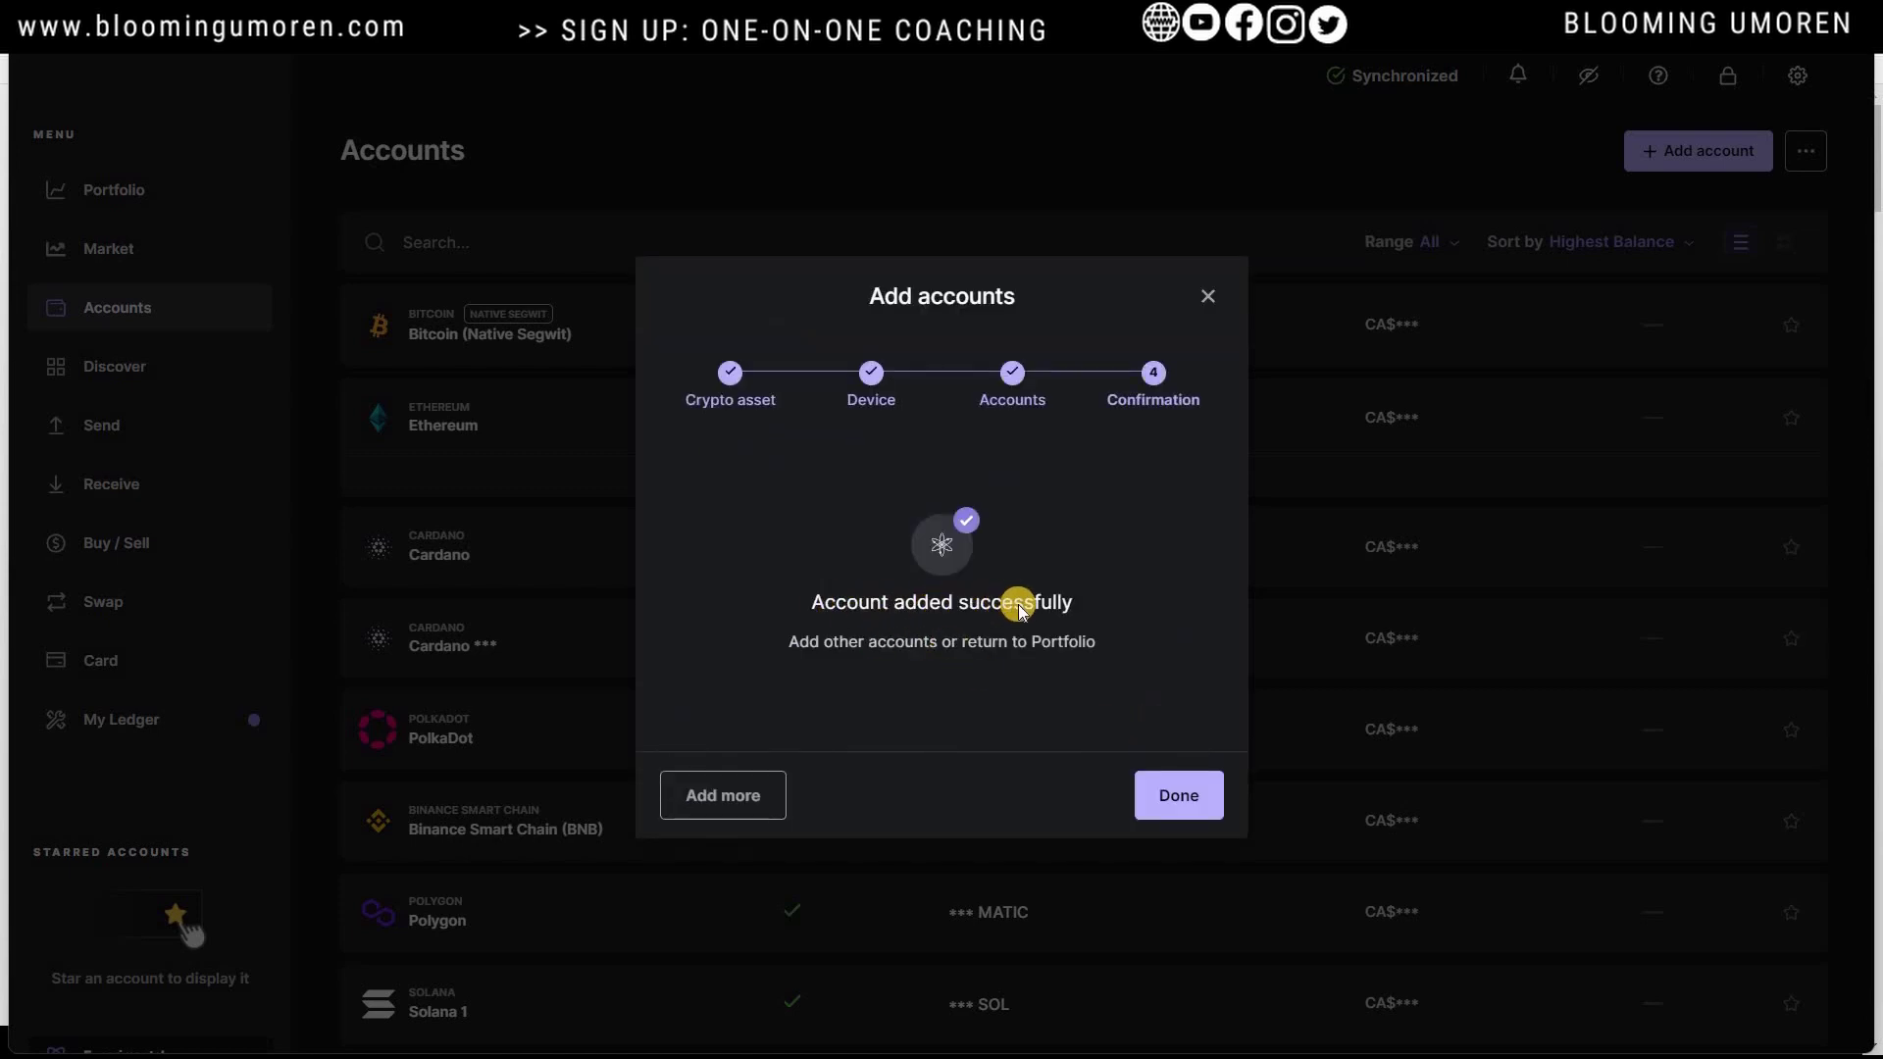
pyautogui.click(1181, 796)
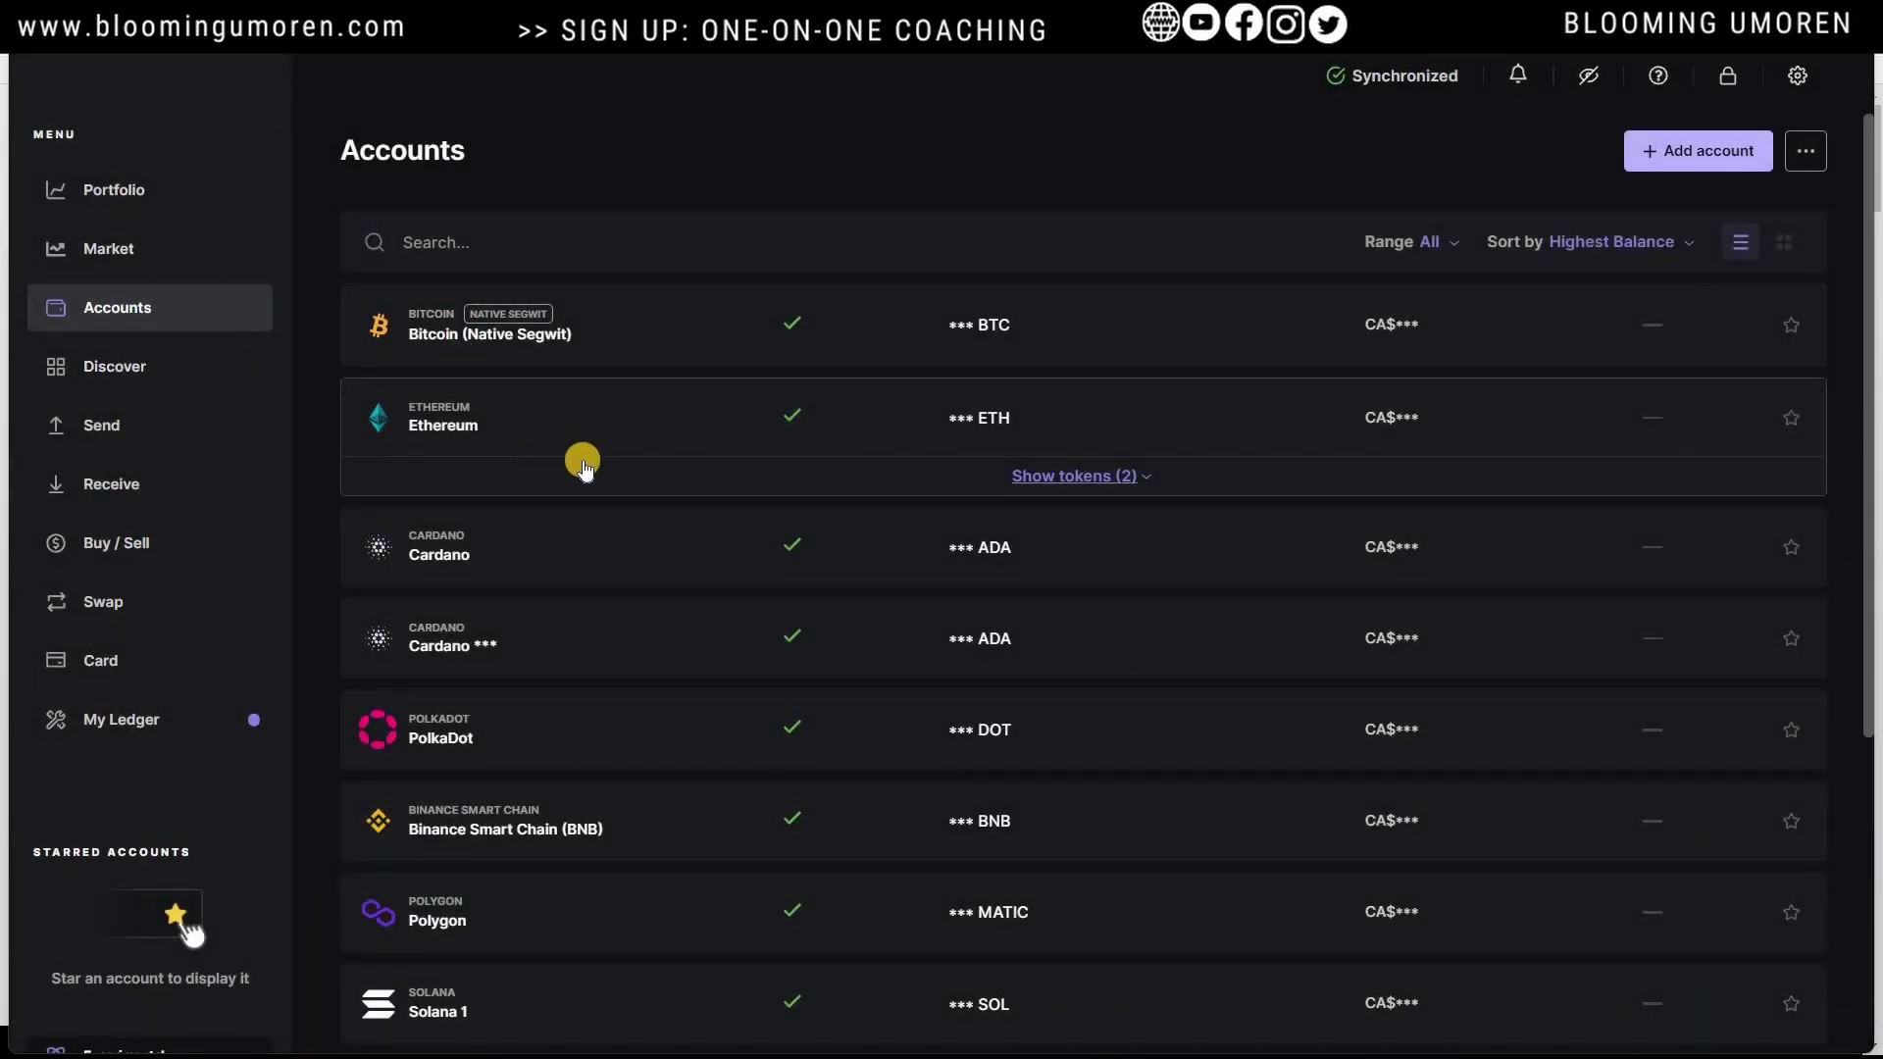
# Start receiving into the Cosmos account and continue to device address verification
pyautogui.scroll(-5, 478, 649)
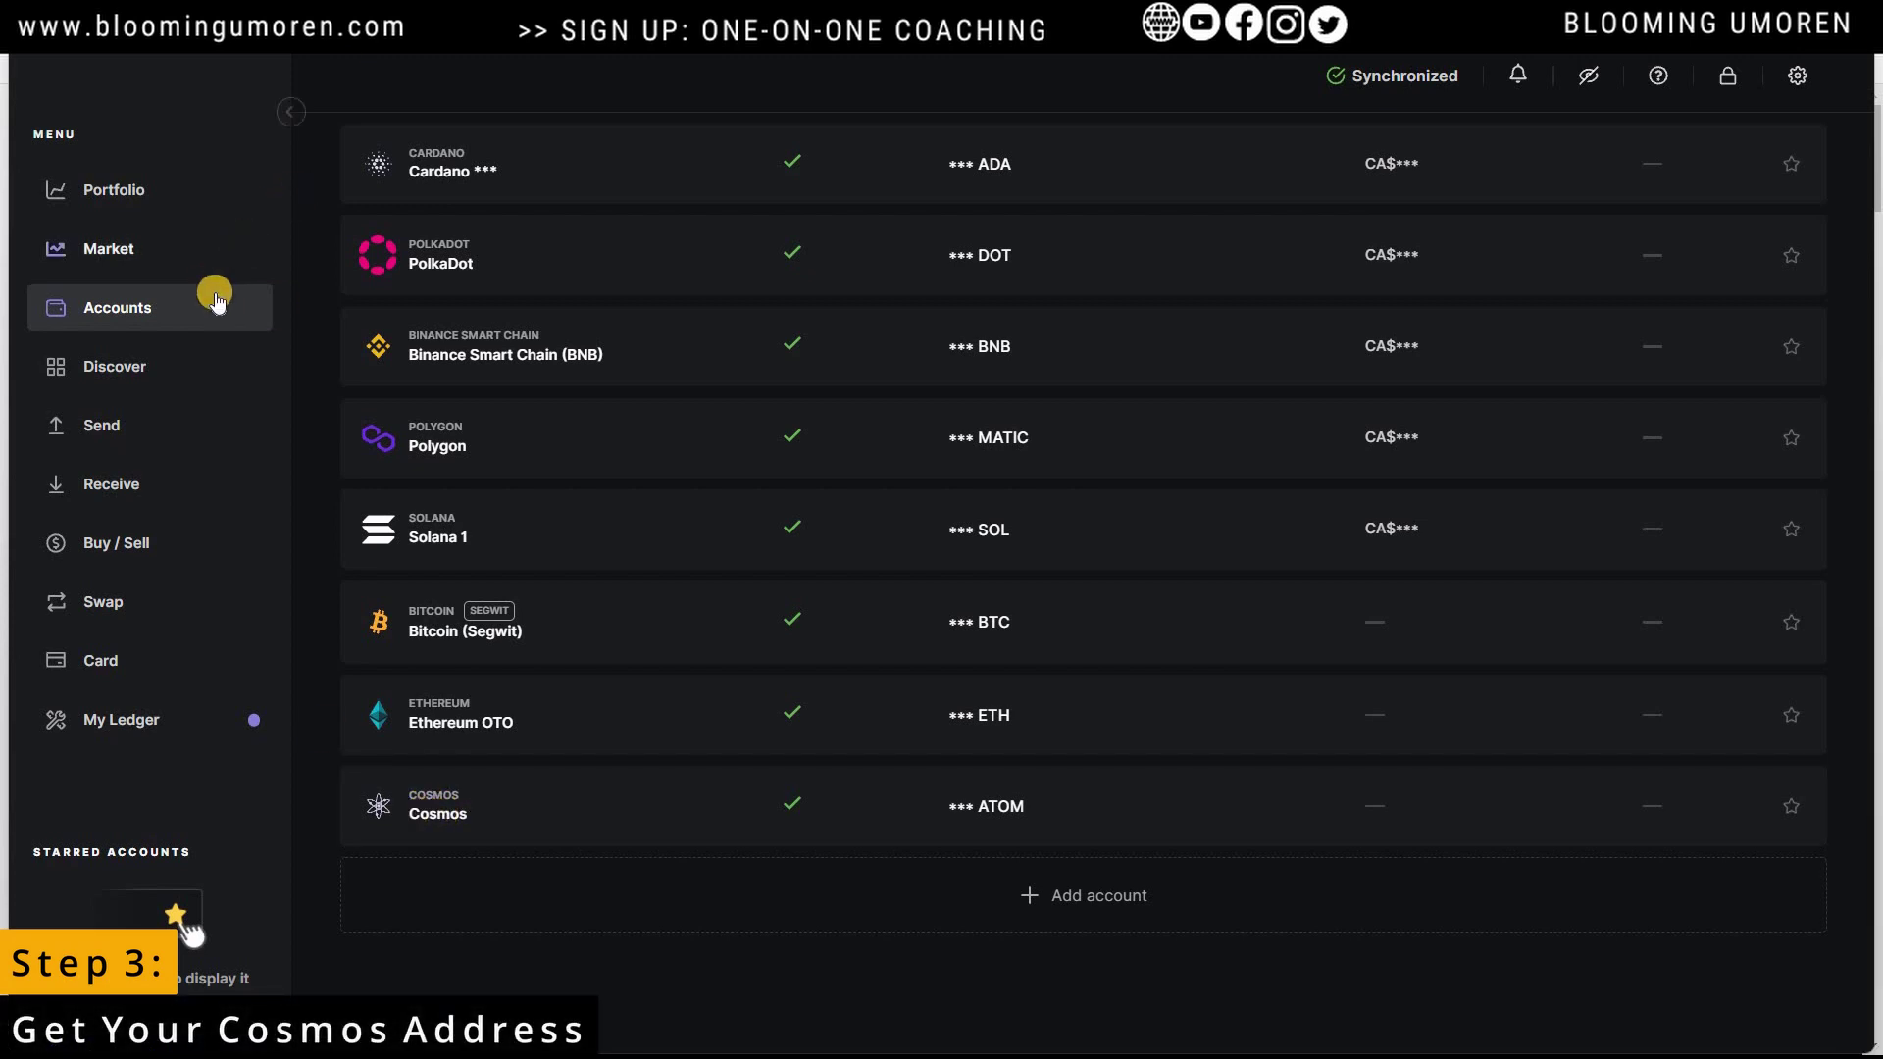
pyautogui.click(105, 487)
pyautogui.click(1099, 606)
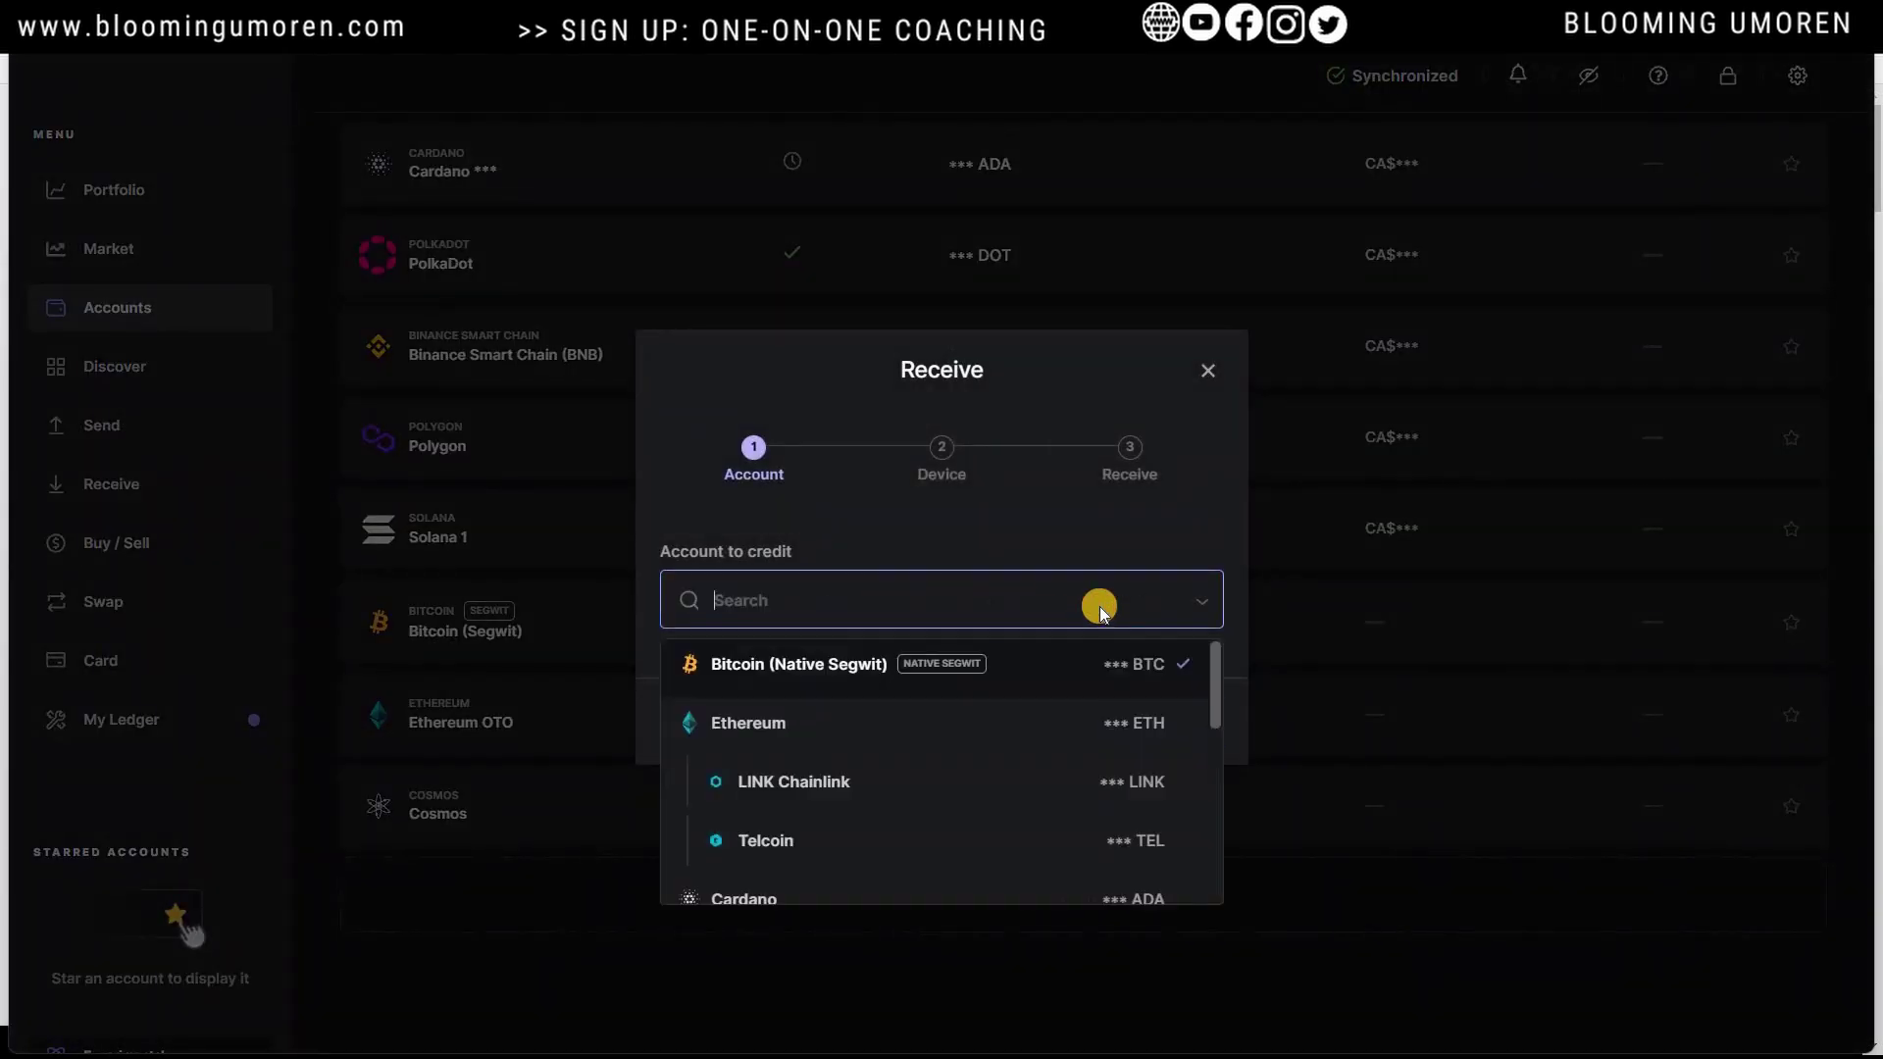
pyautogui.scroll(-5, 921, 814)
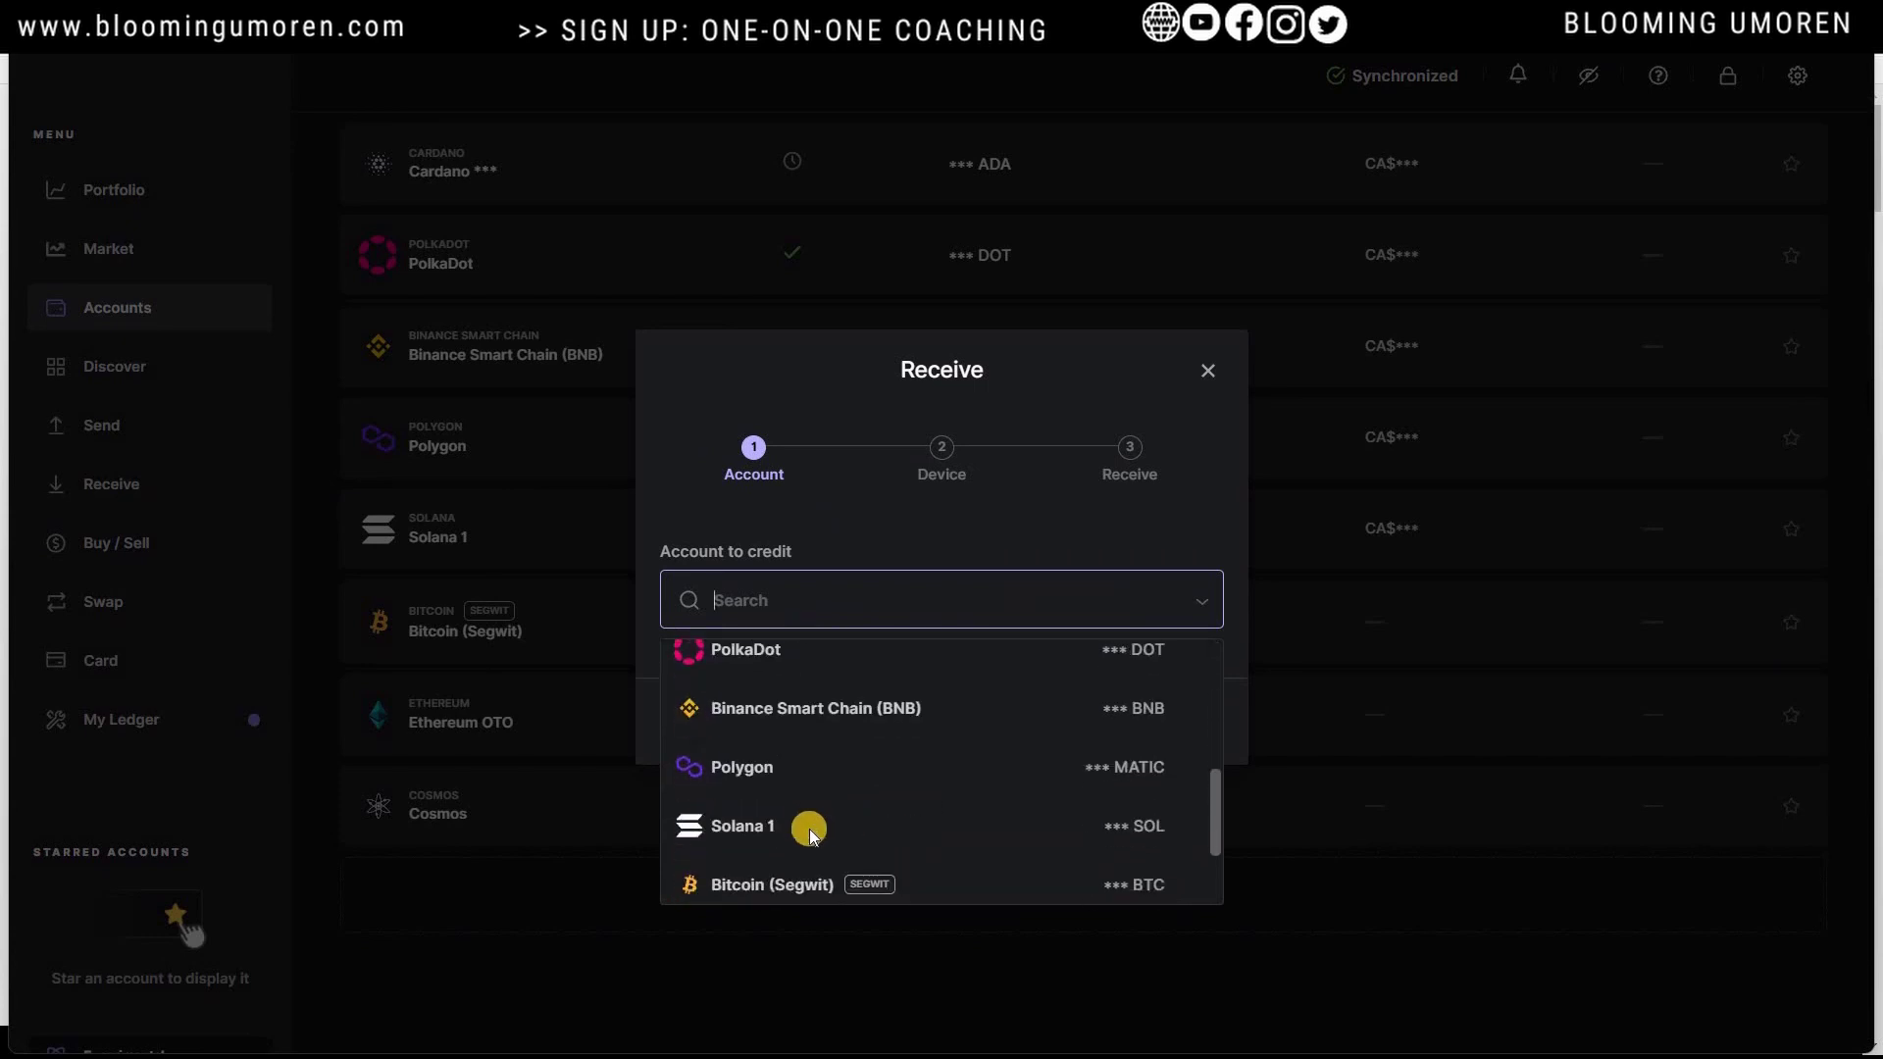
pyautogui.click(757, 871)
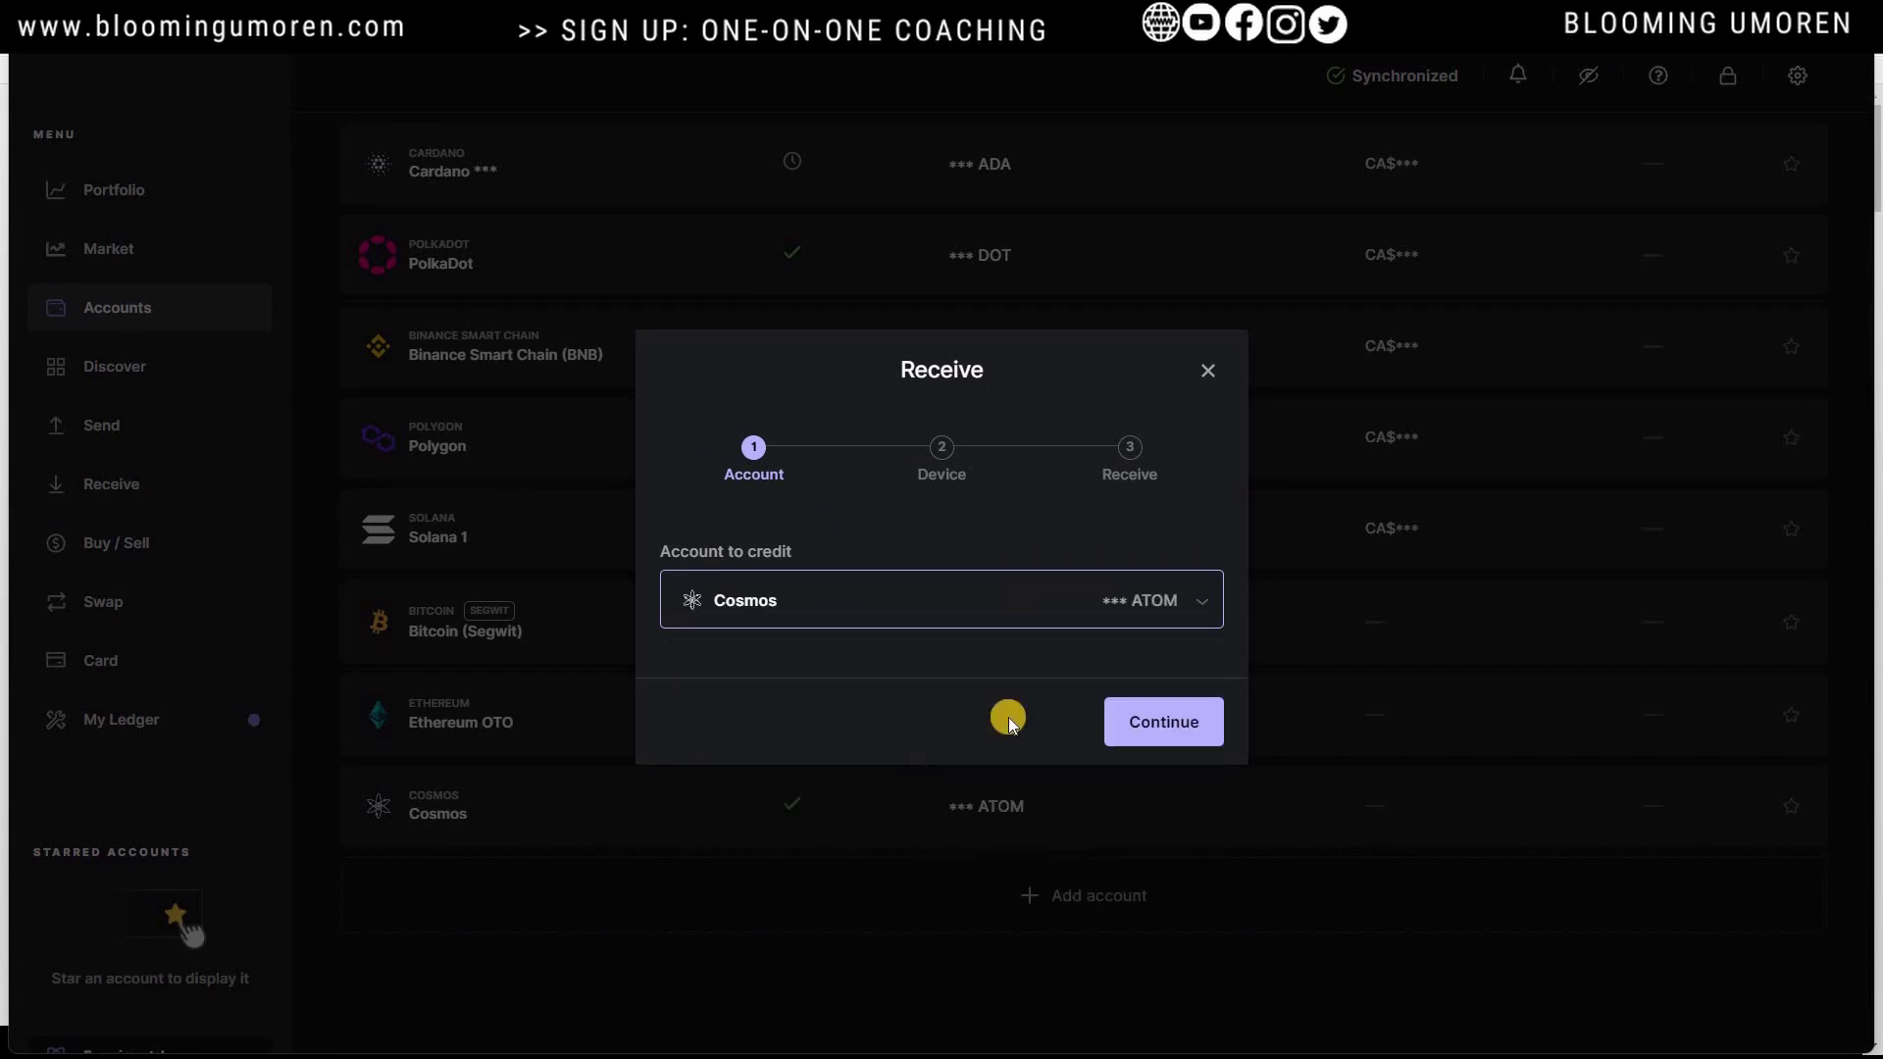
pyautogui.click(1160, 725)
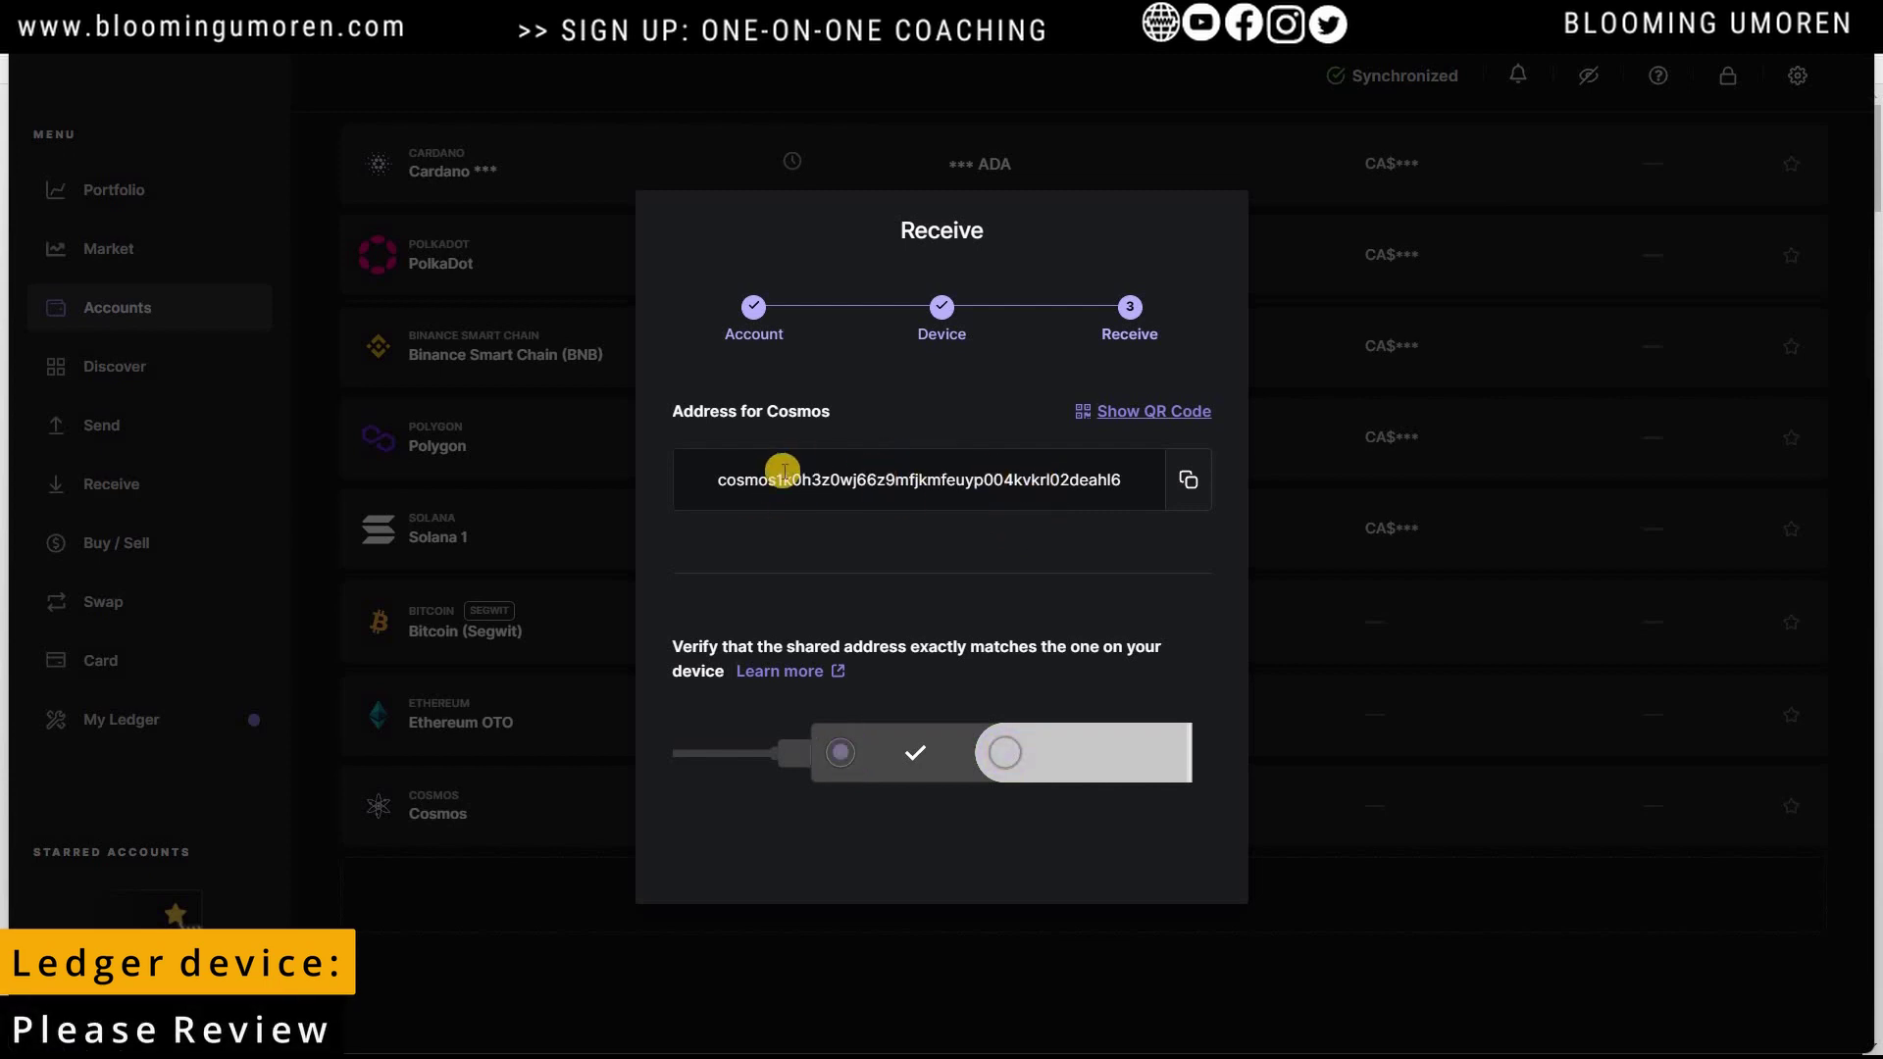
# Copy the Cosmos receiving address, briefly viewing it as a QR code
pyautogui.click(1185, 480)
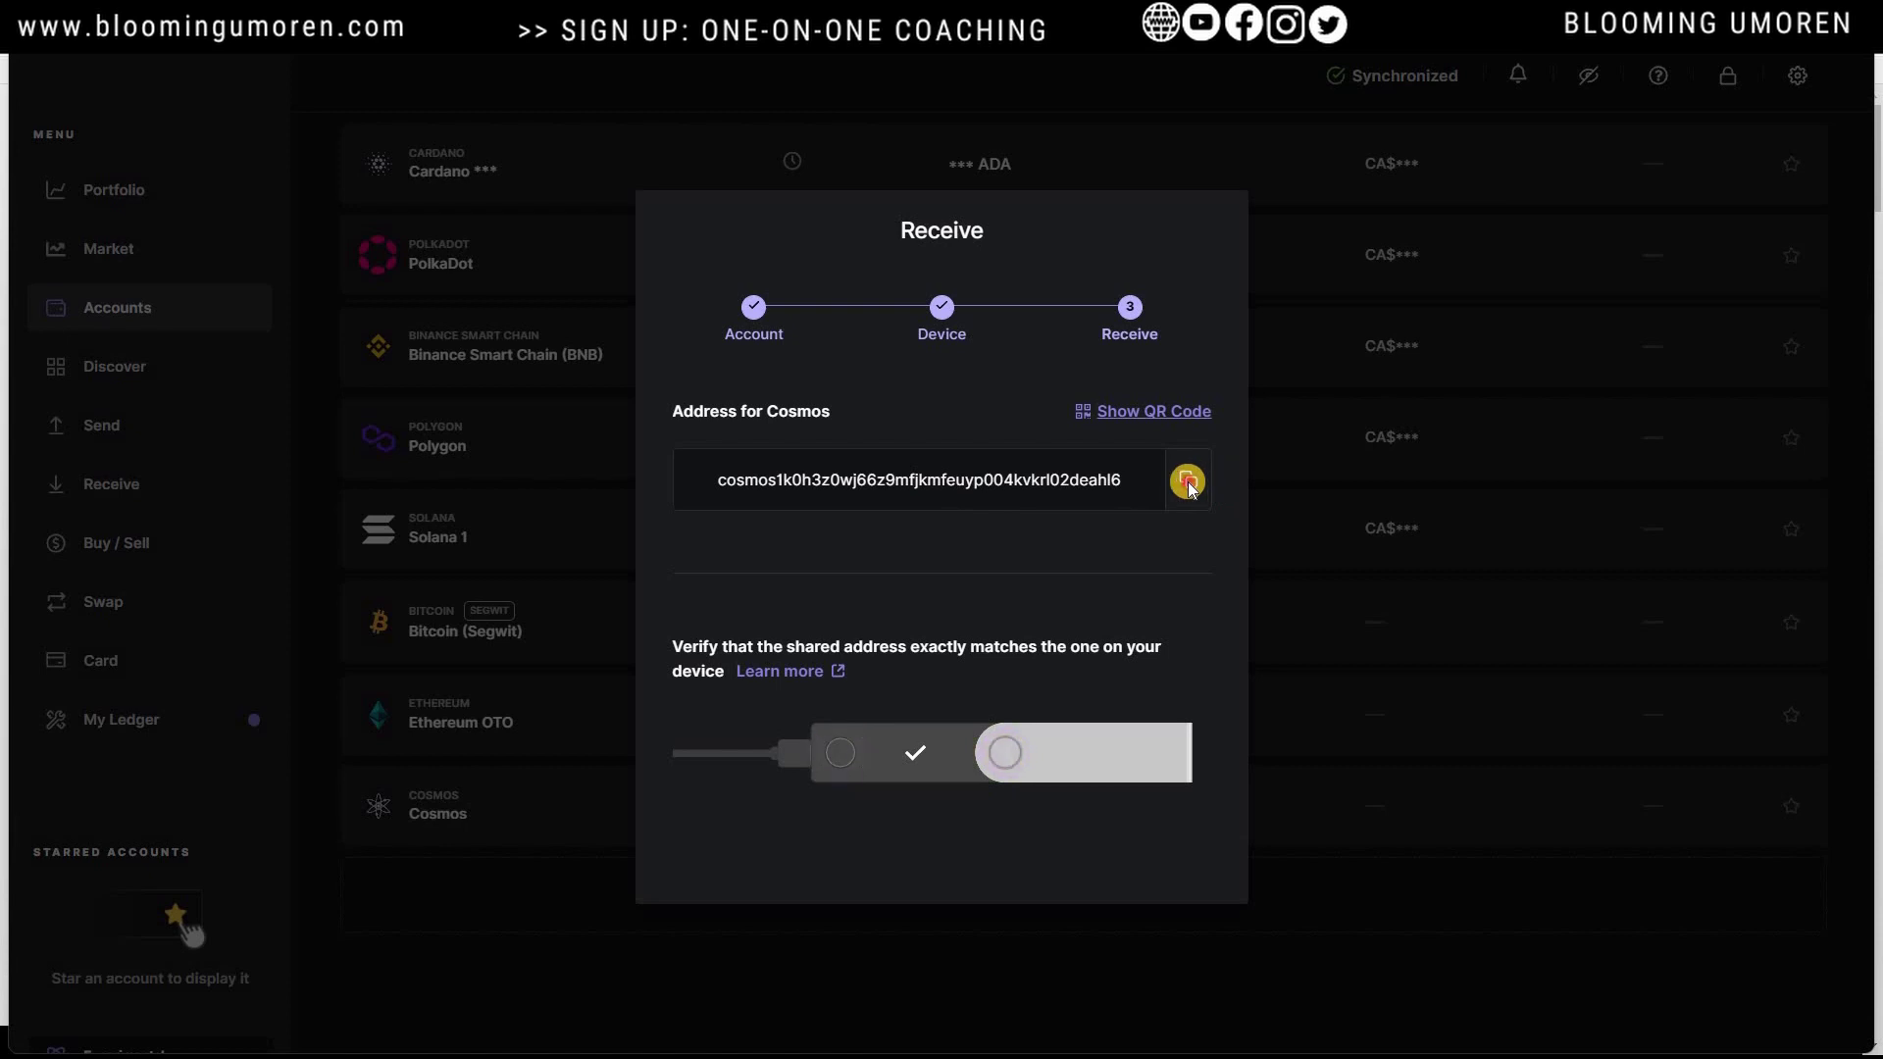
pyautogui.click(929, 480)
pyautogui.click(1119, 416)
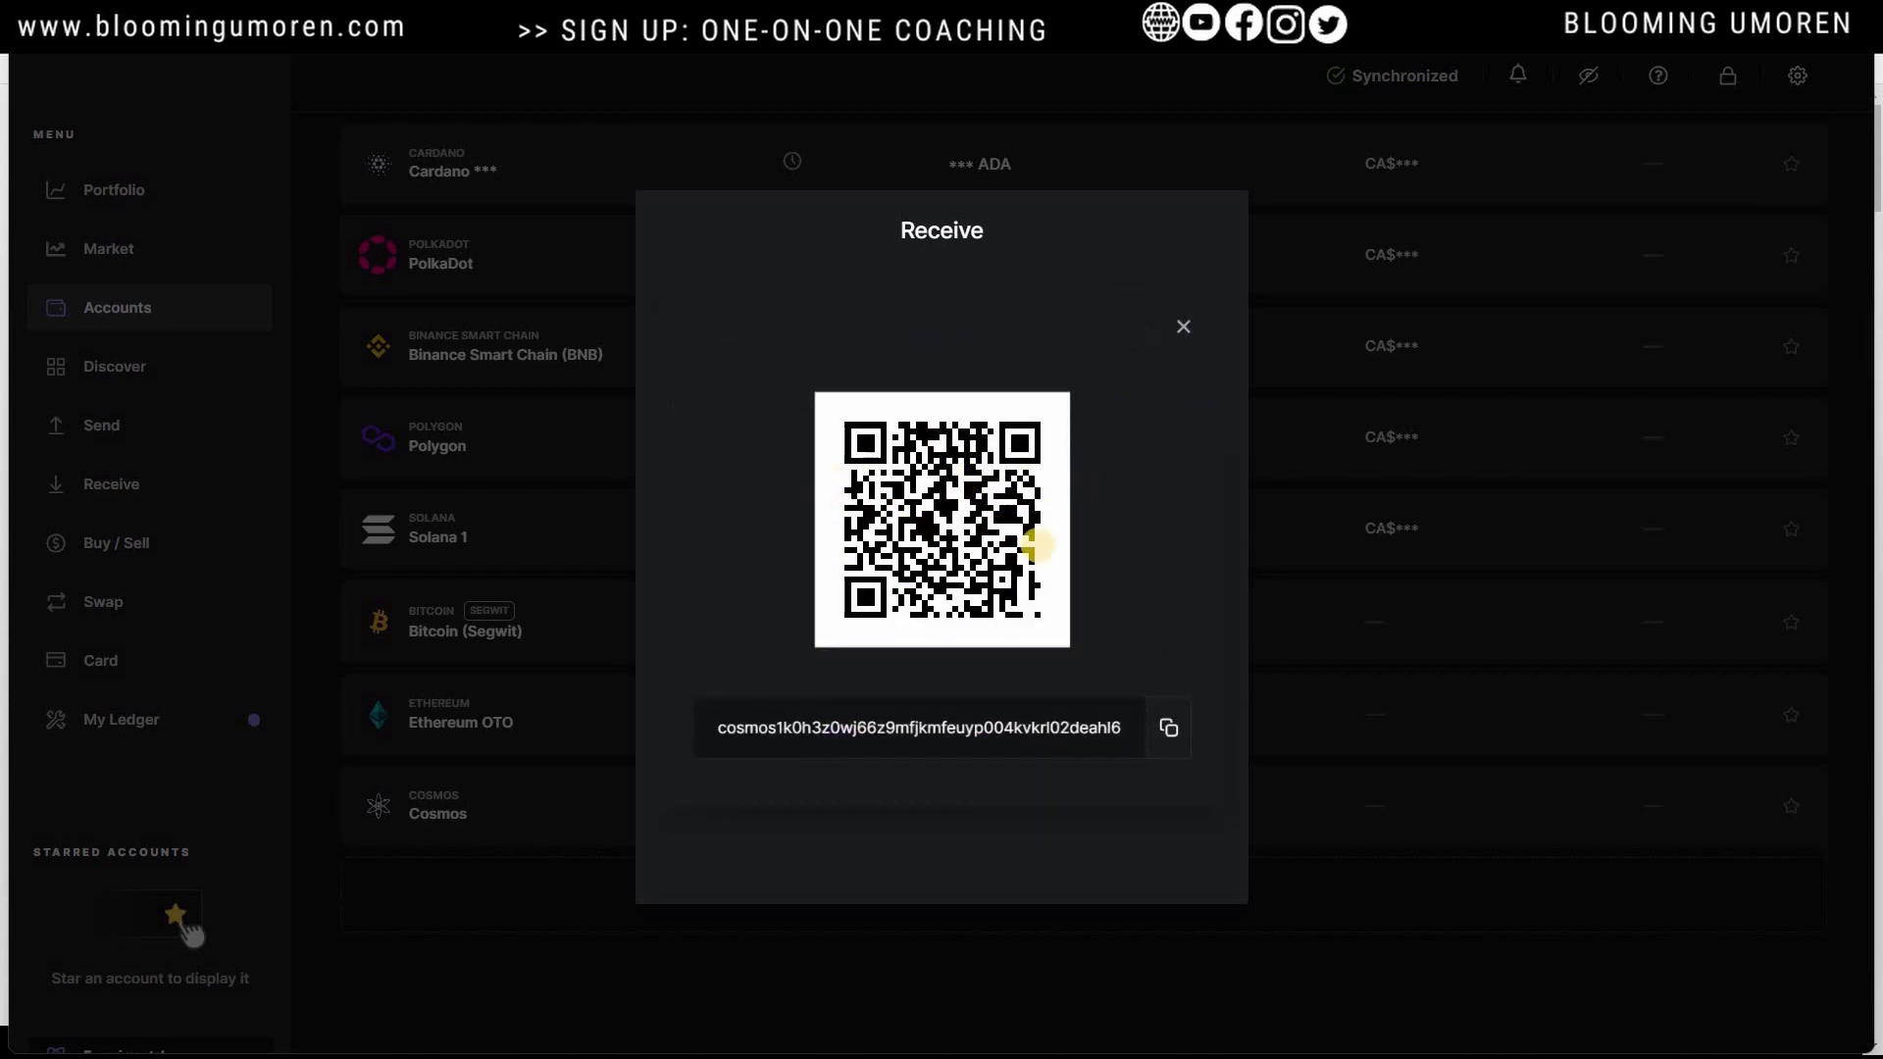
pyautogui.click(1184, 332)
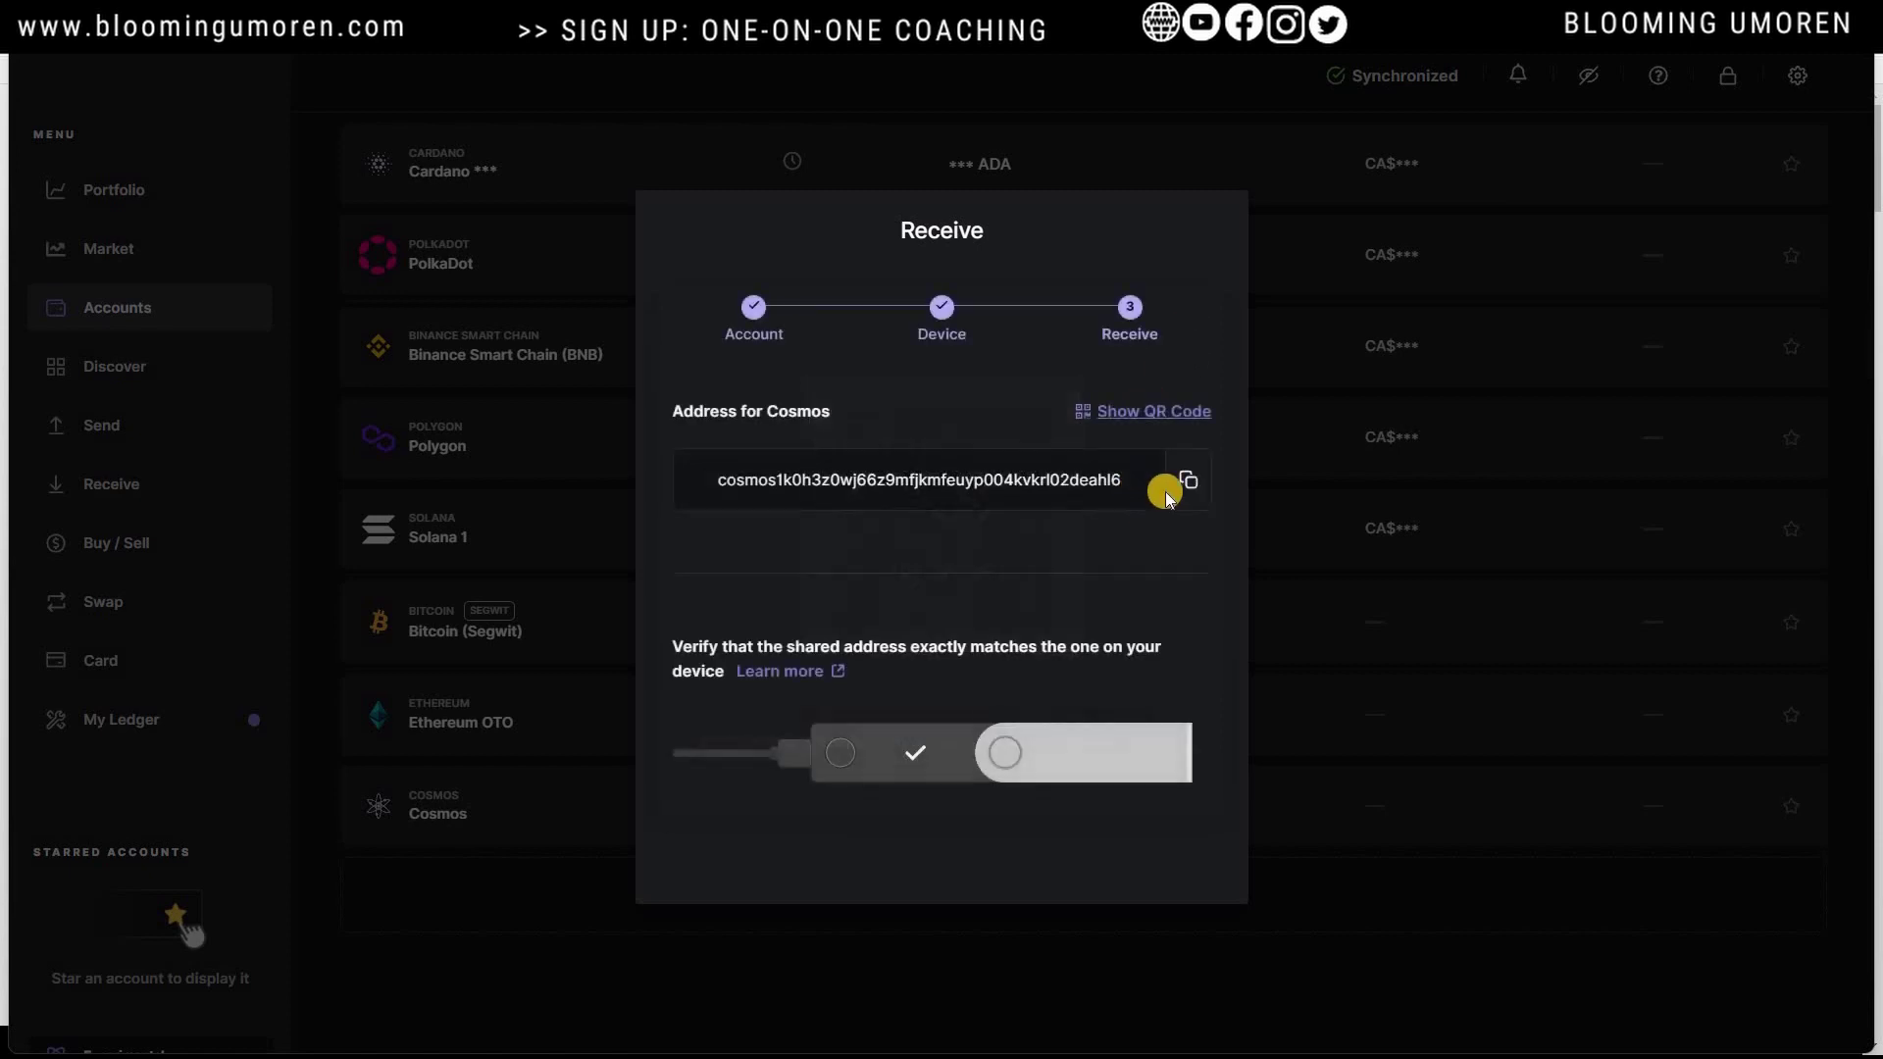
pyautogui.click(1188, 480)
pyautogui.click(1190, 480)
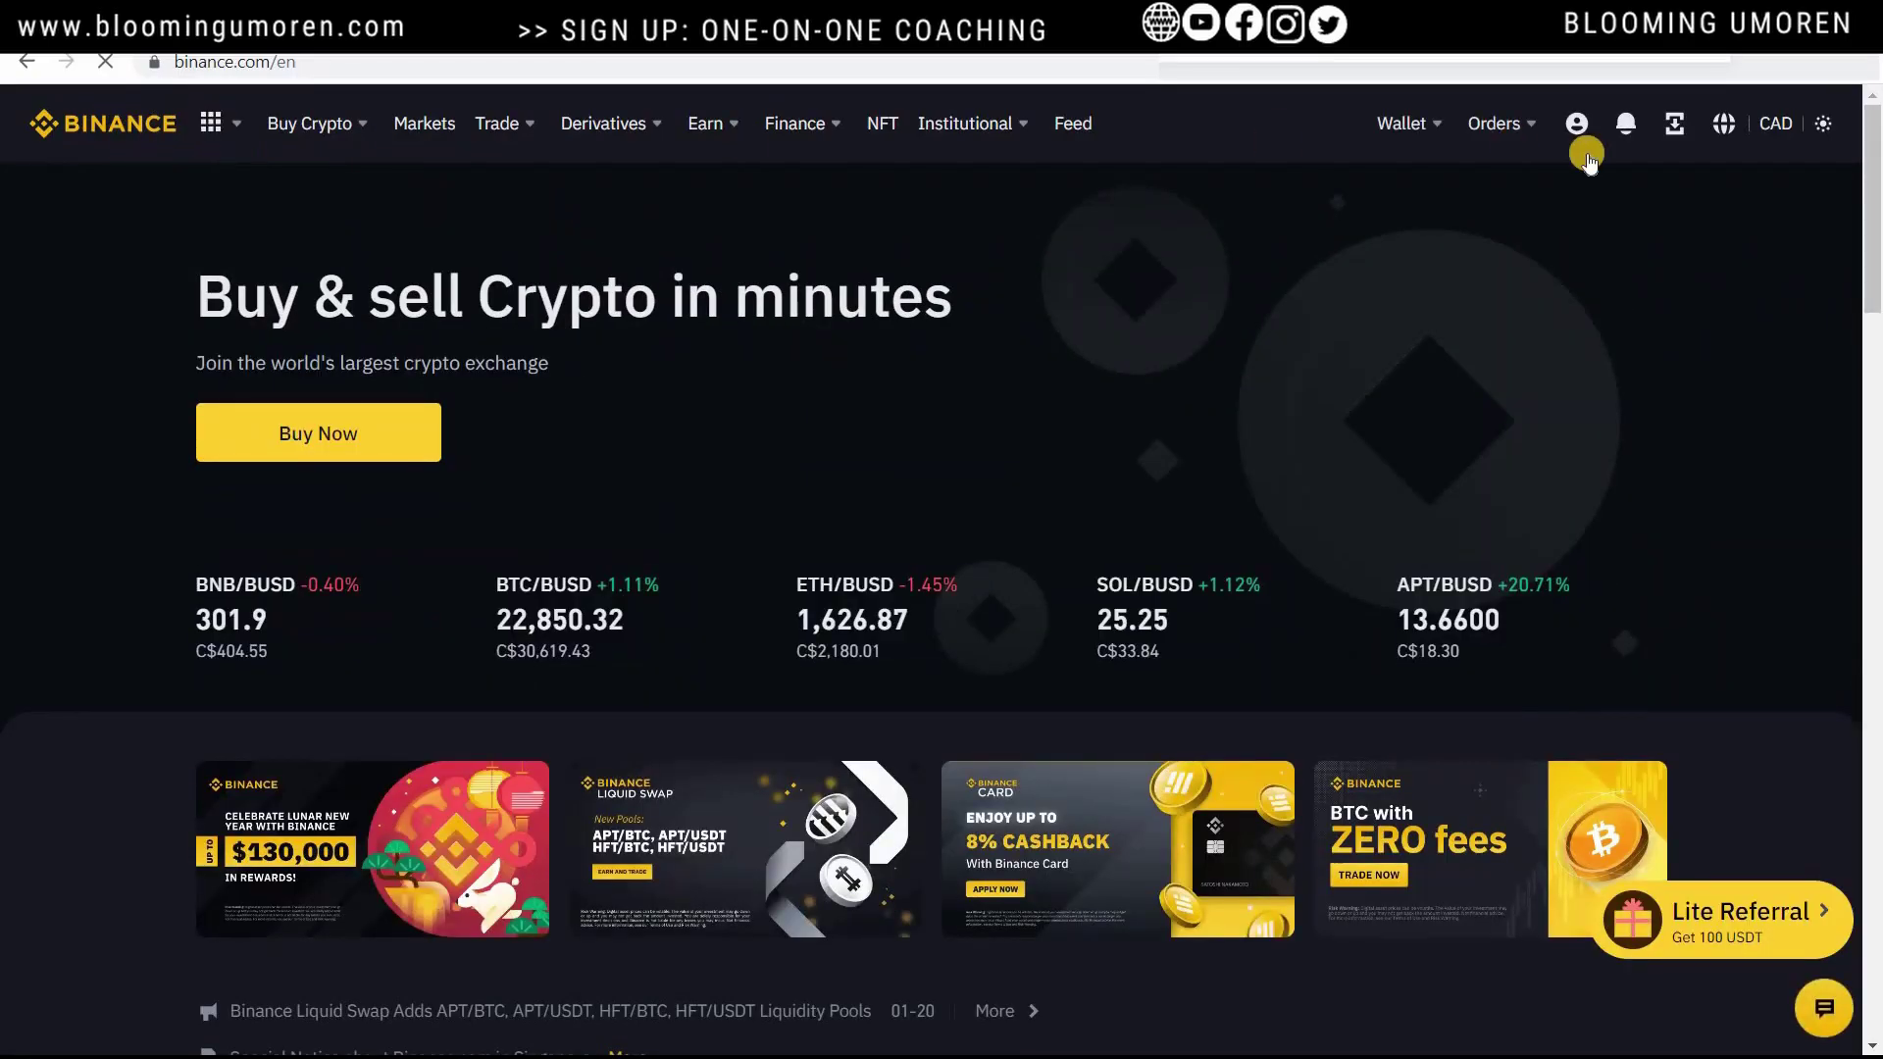
# Open the ATOM withdrawal form from Binance's Fiat and Spot wallet
pyautogui.moveTo(1408, 124)
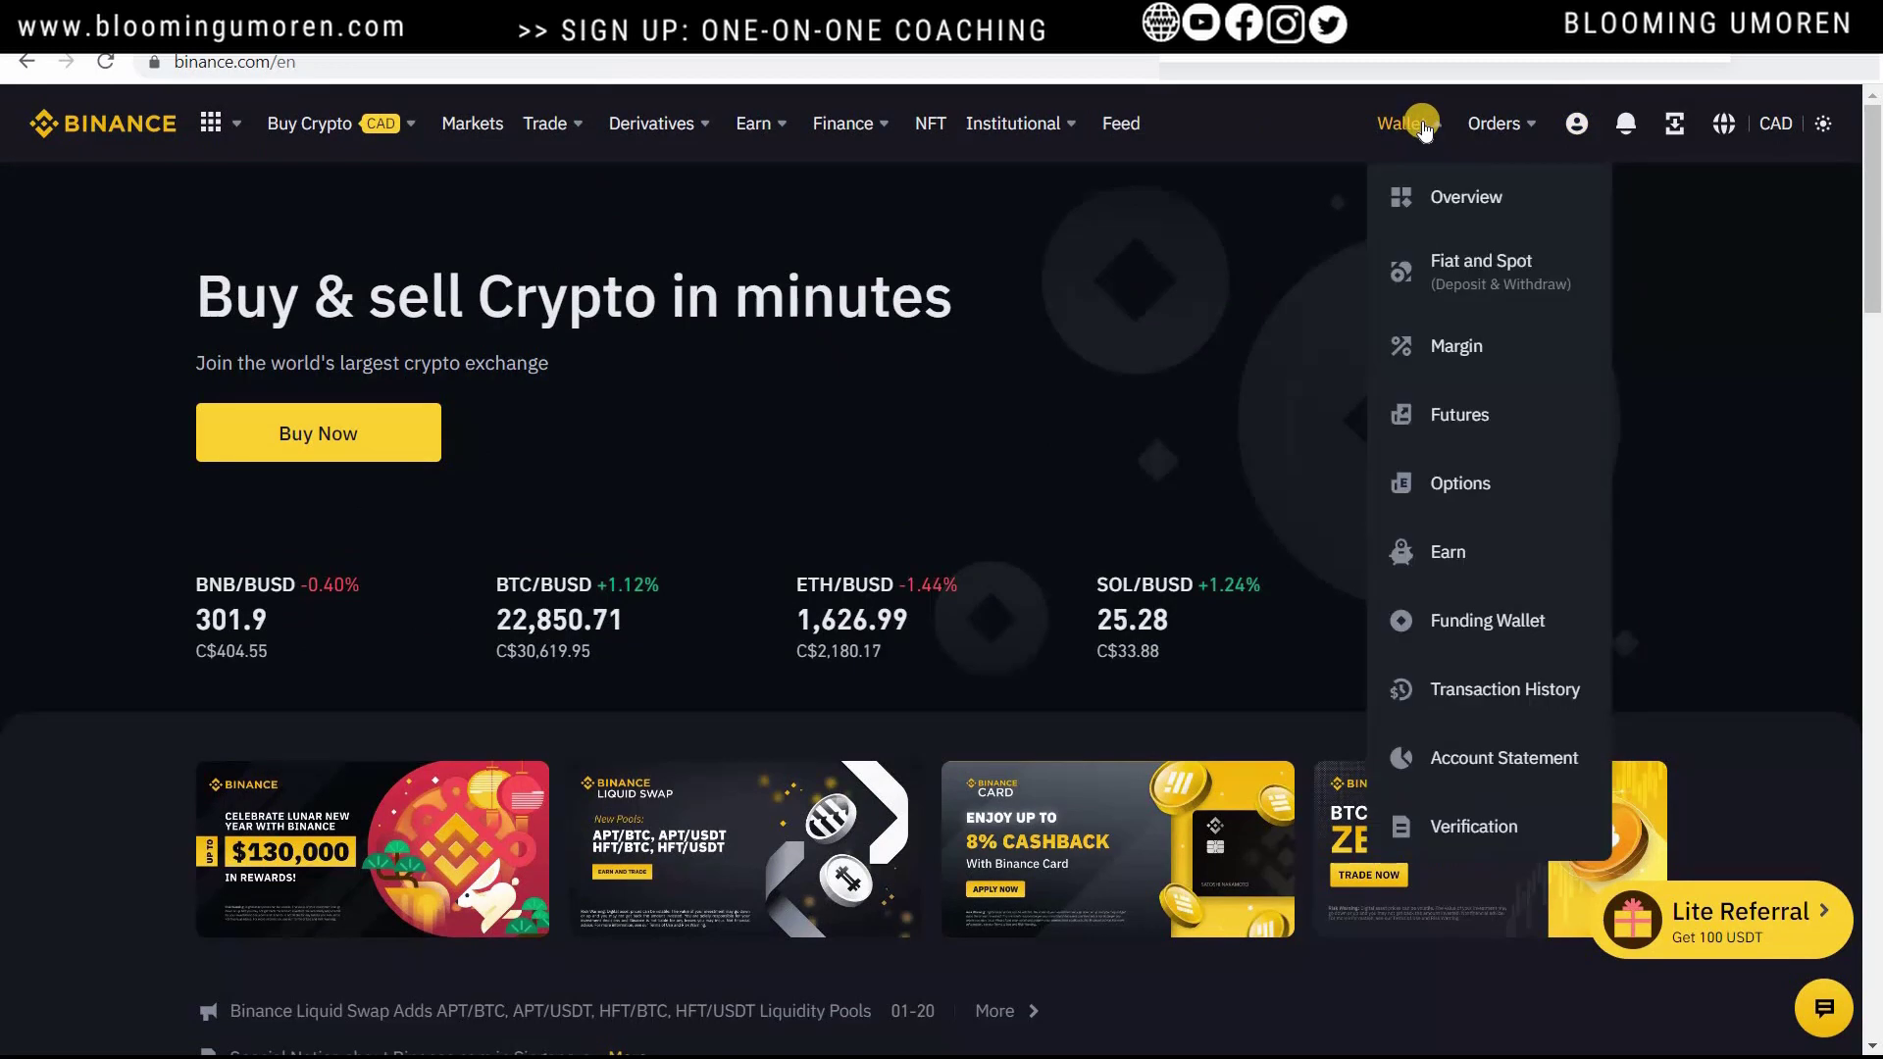
pyautogui.click(1468, 275)
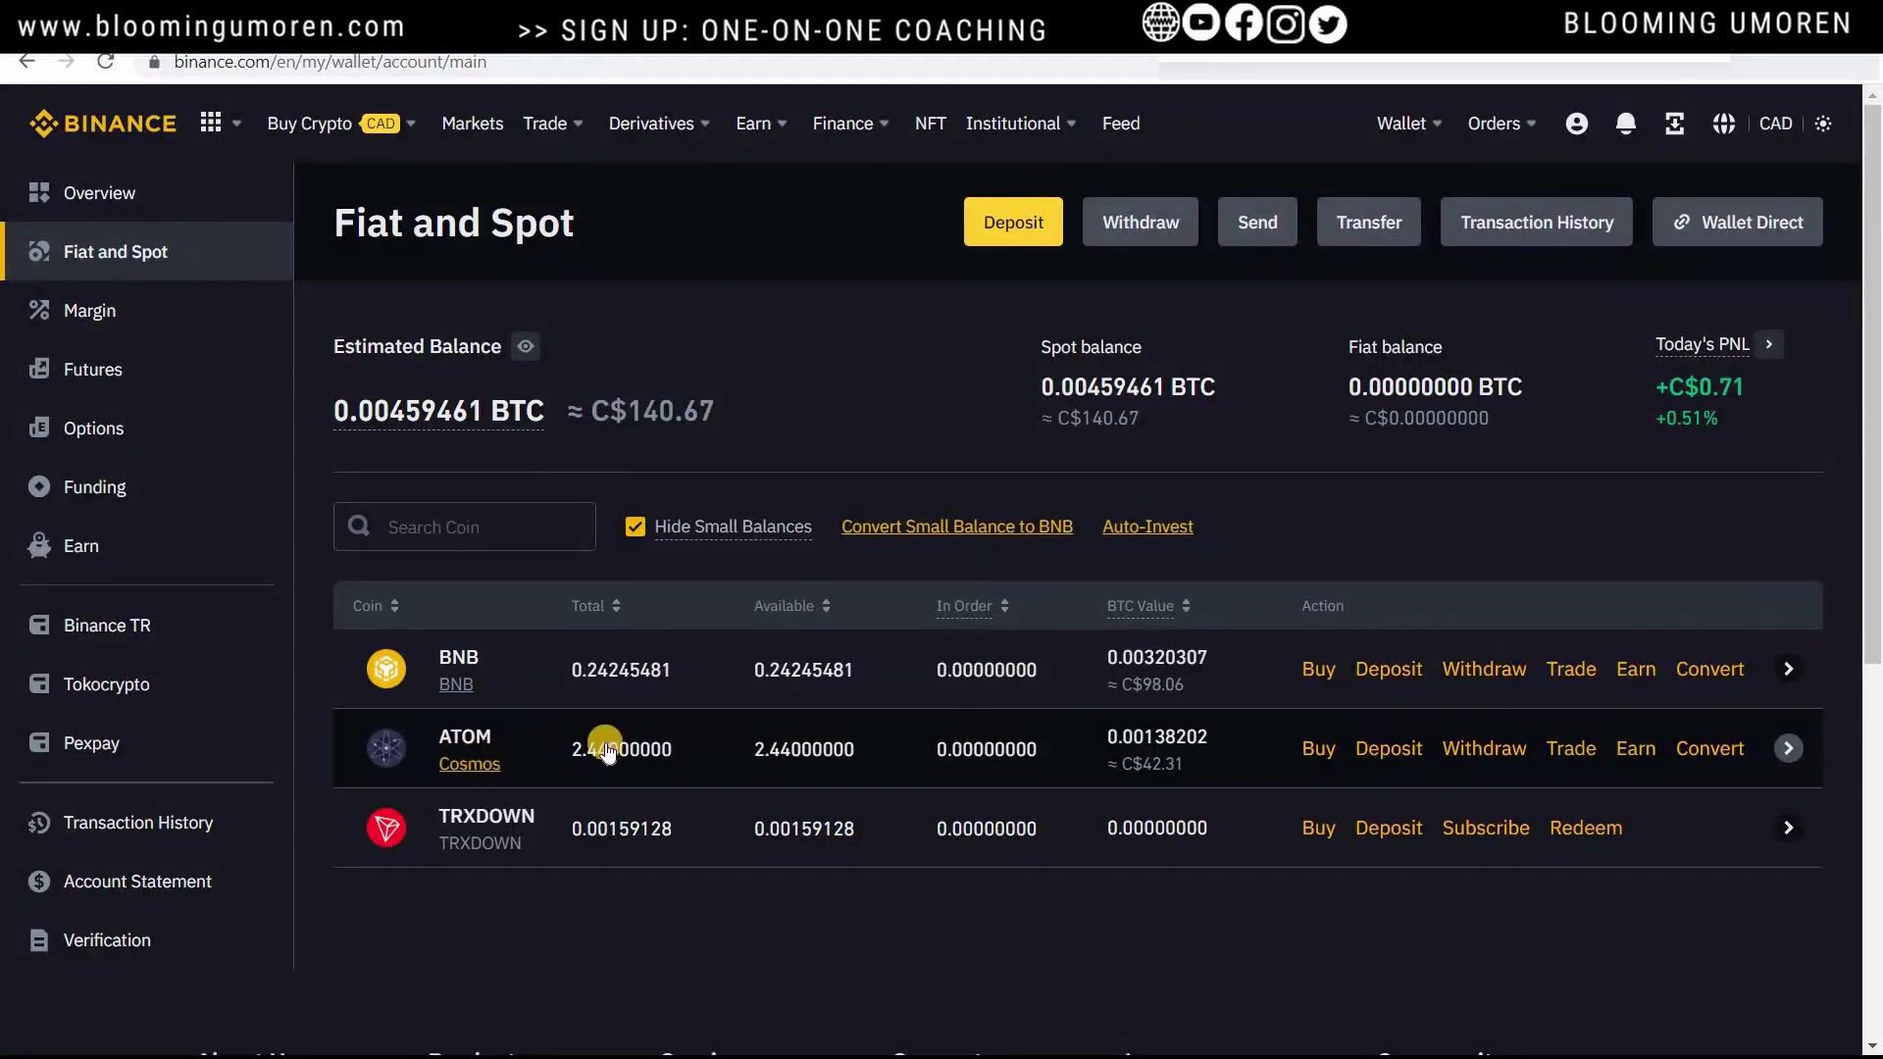
pyautogui.click(1503, 755)
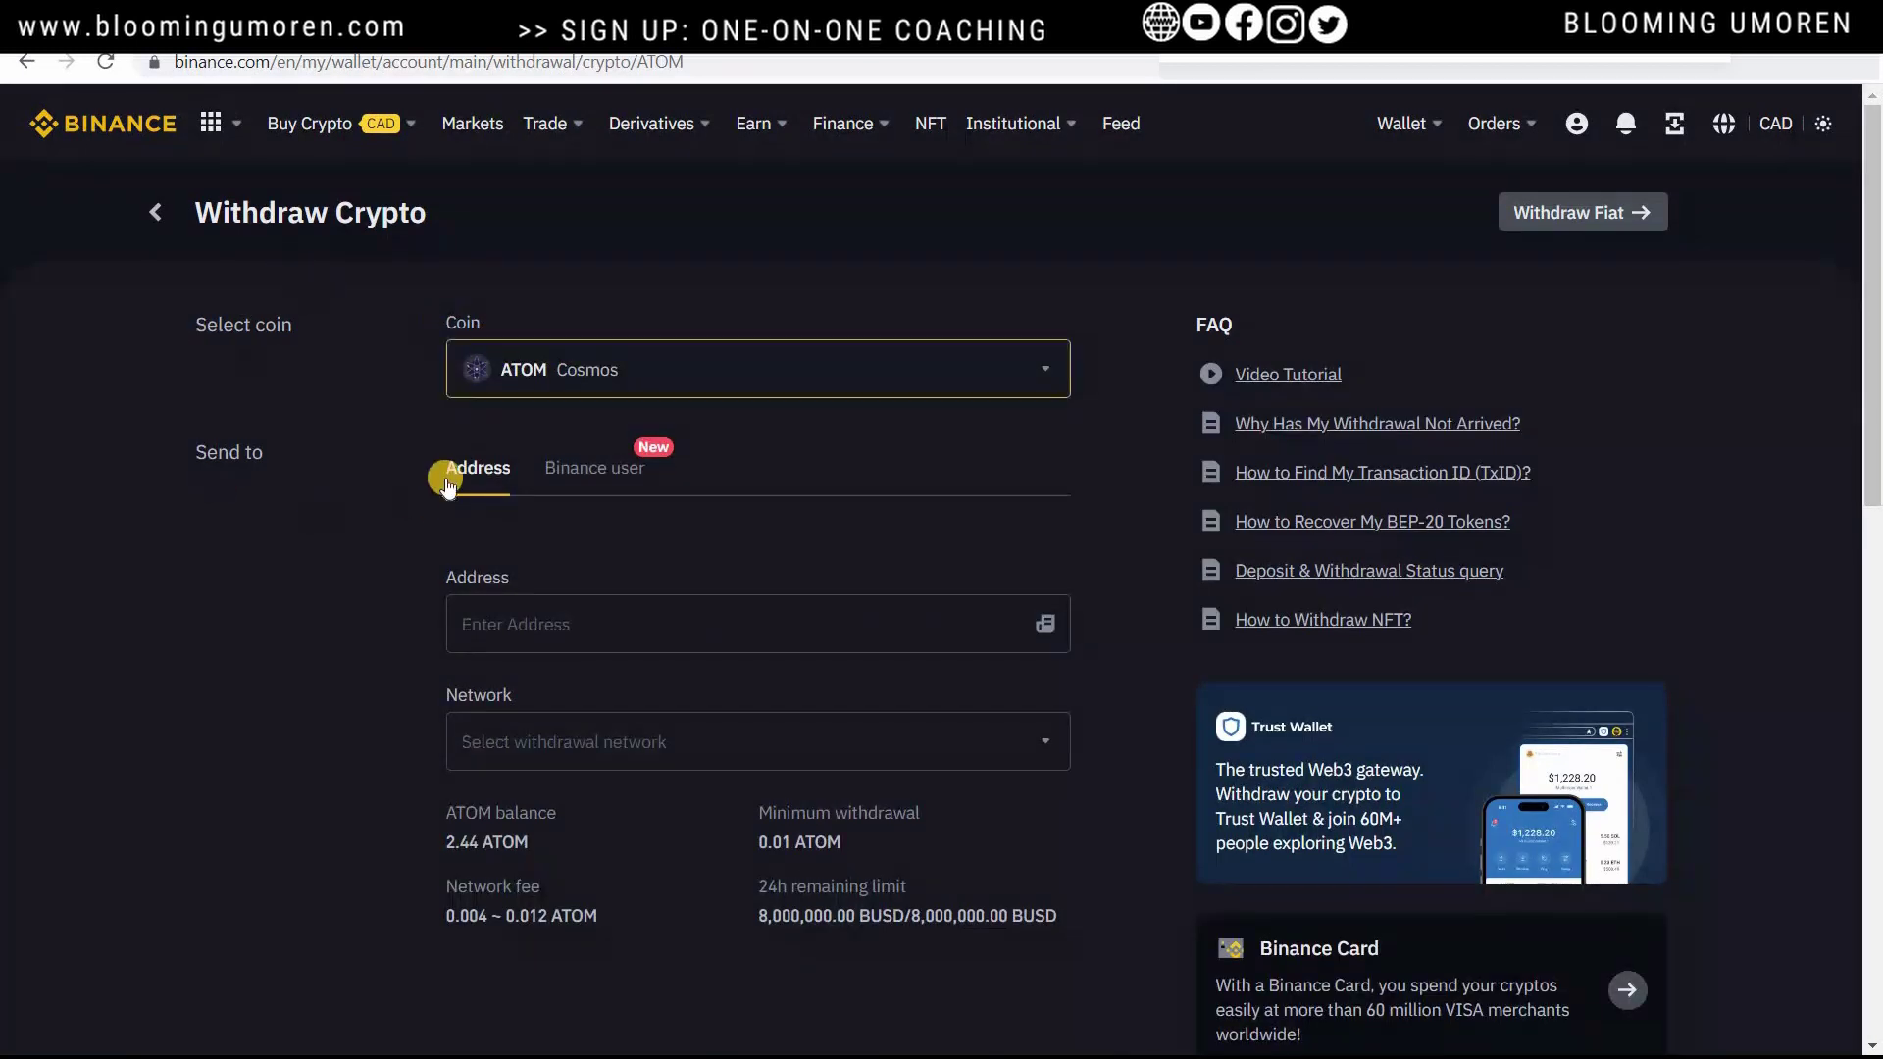
# Paste the Ledger Cosmos address as destination and acknowledge the MEMO warning
pyautogui.click(521, 624)
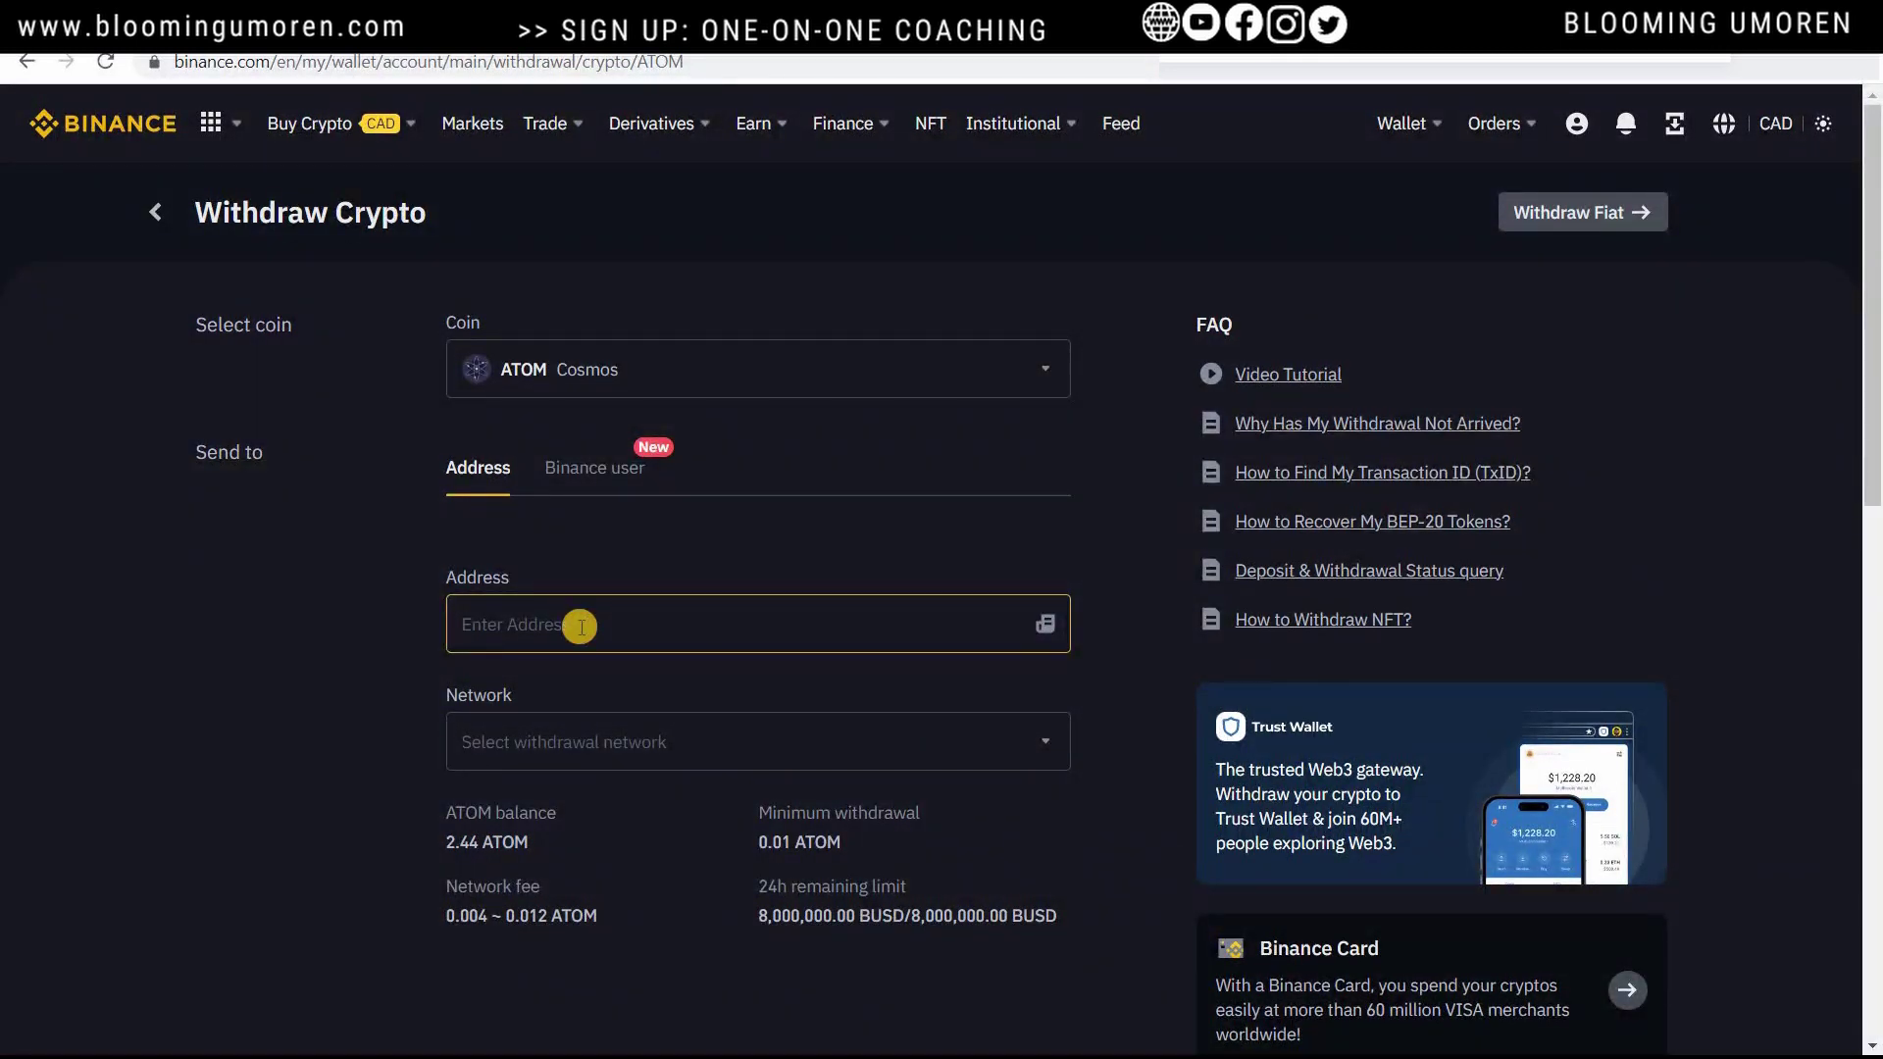
pyautogui.hotkey('ctrl', 'v')
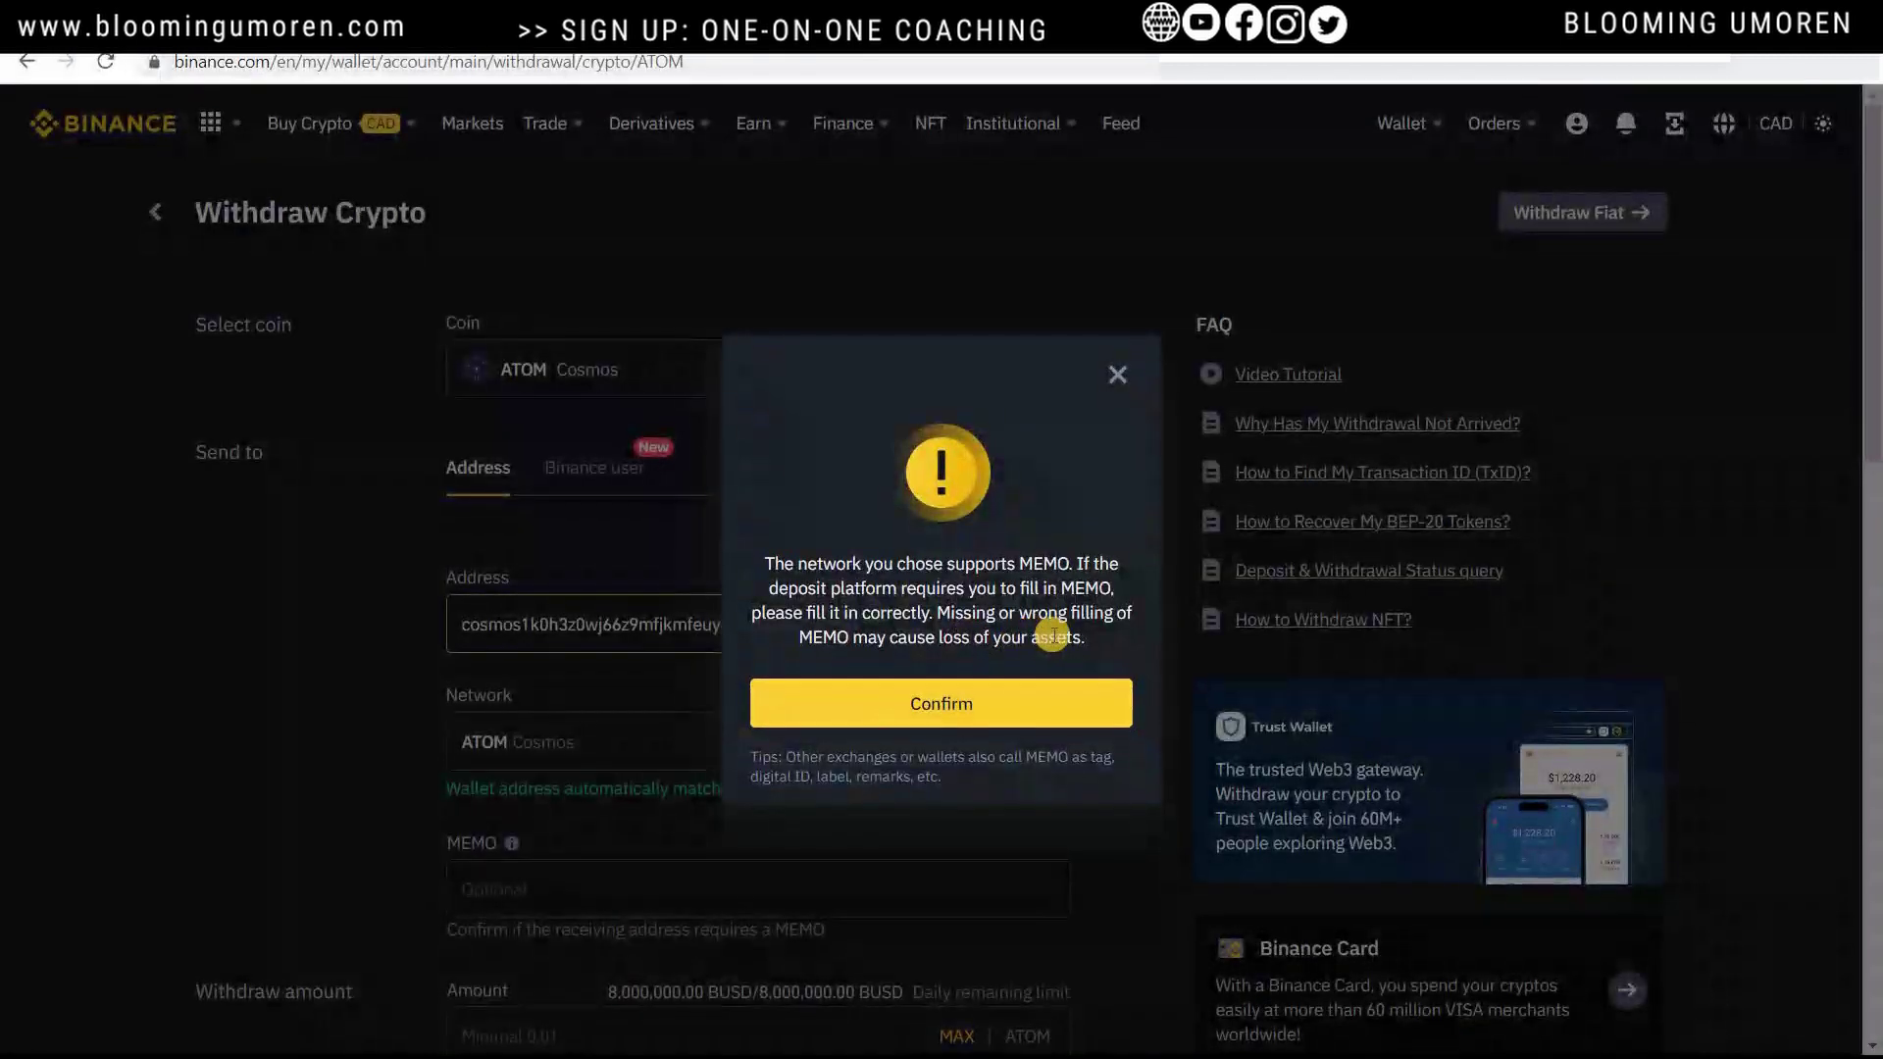
pyautogui.click(958, 713)
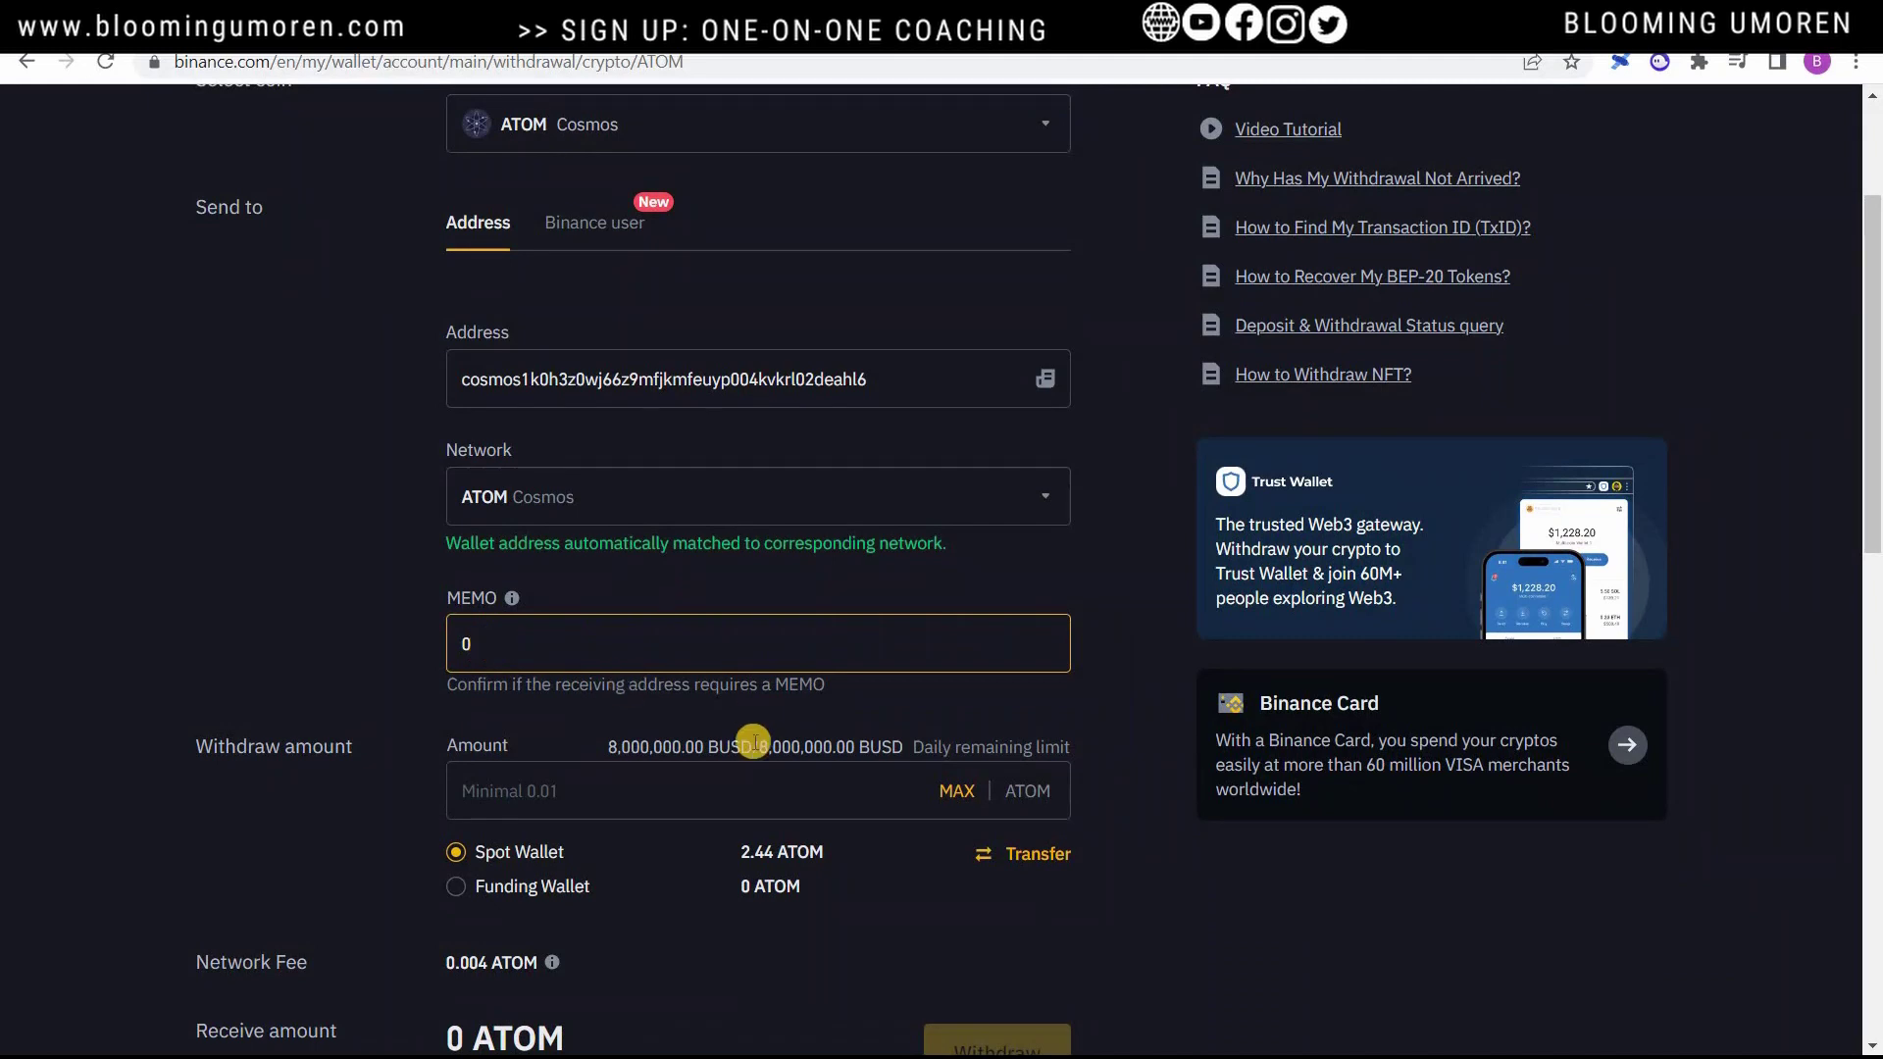
# Withdraw the full 2.44 ATOM via MAX, receiving 2.436 ATOM after the 0.004 fee
pyautogui.click(944, 804)
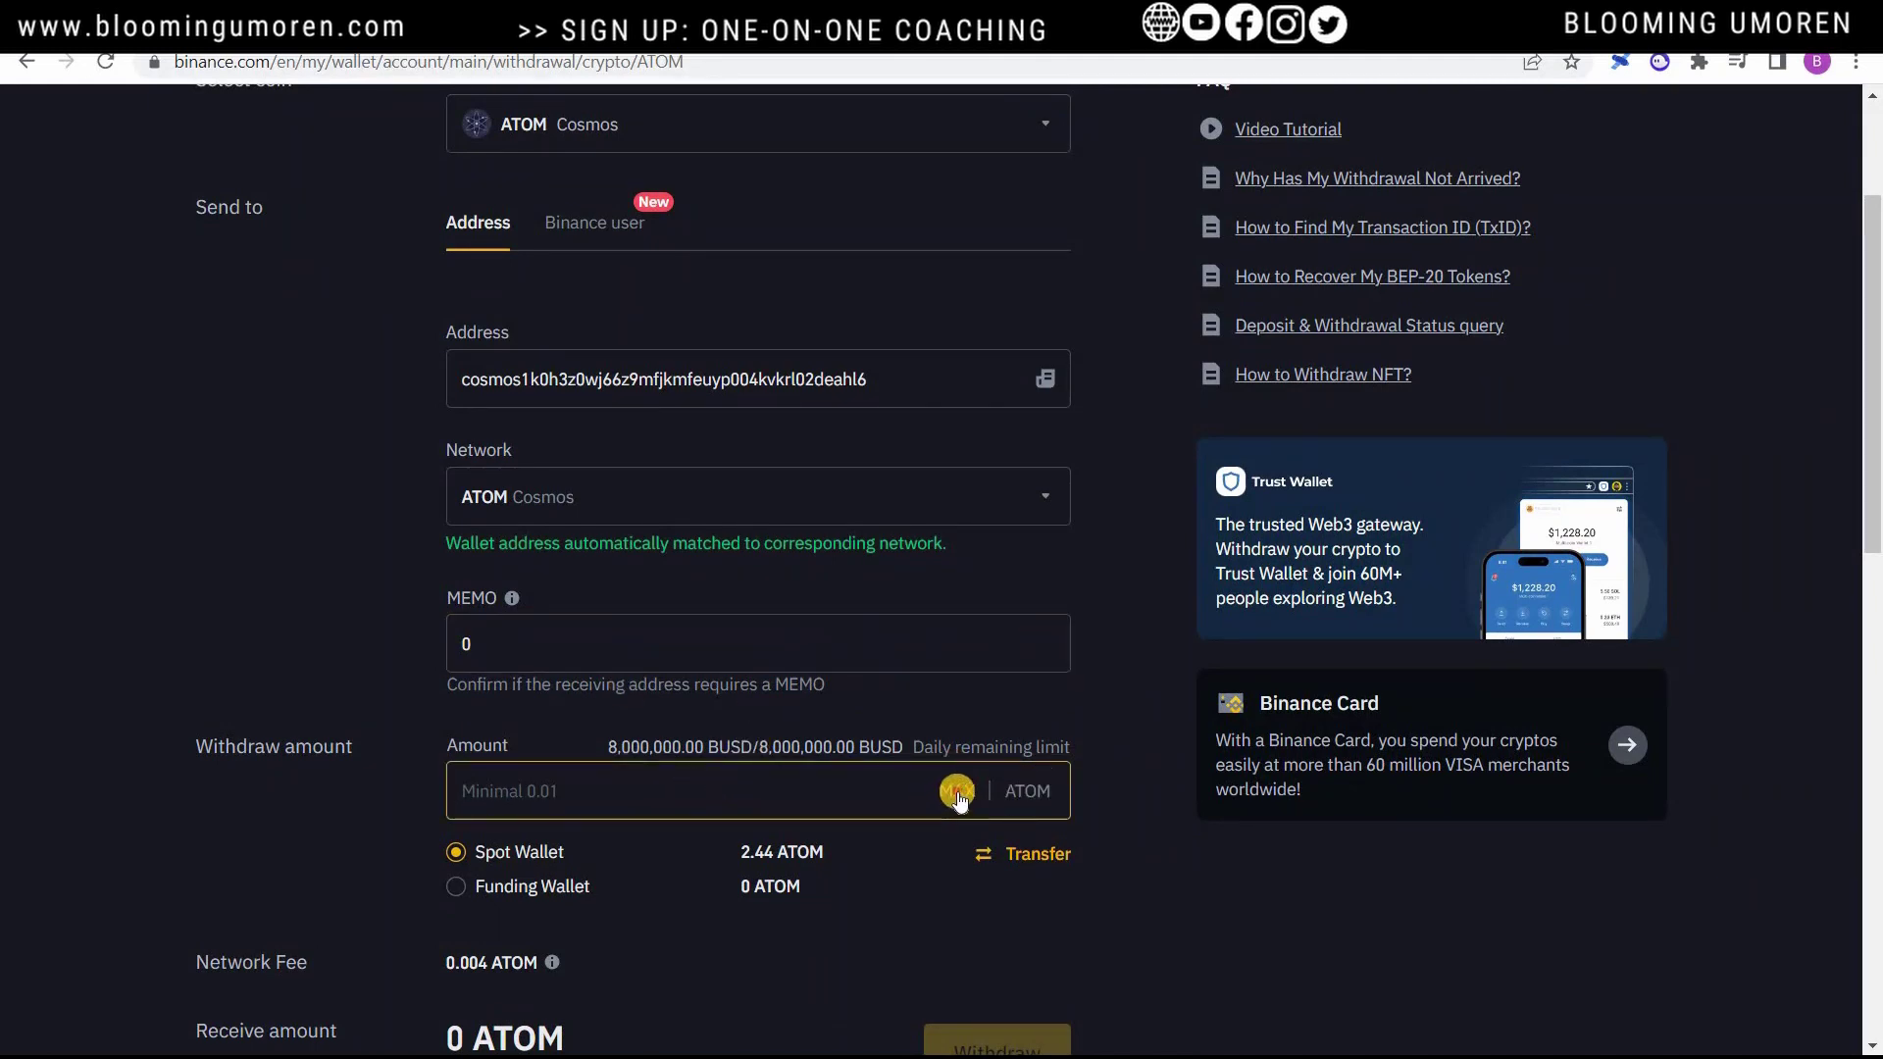
pyautogui.click(957, 792)
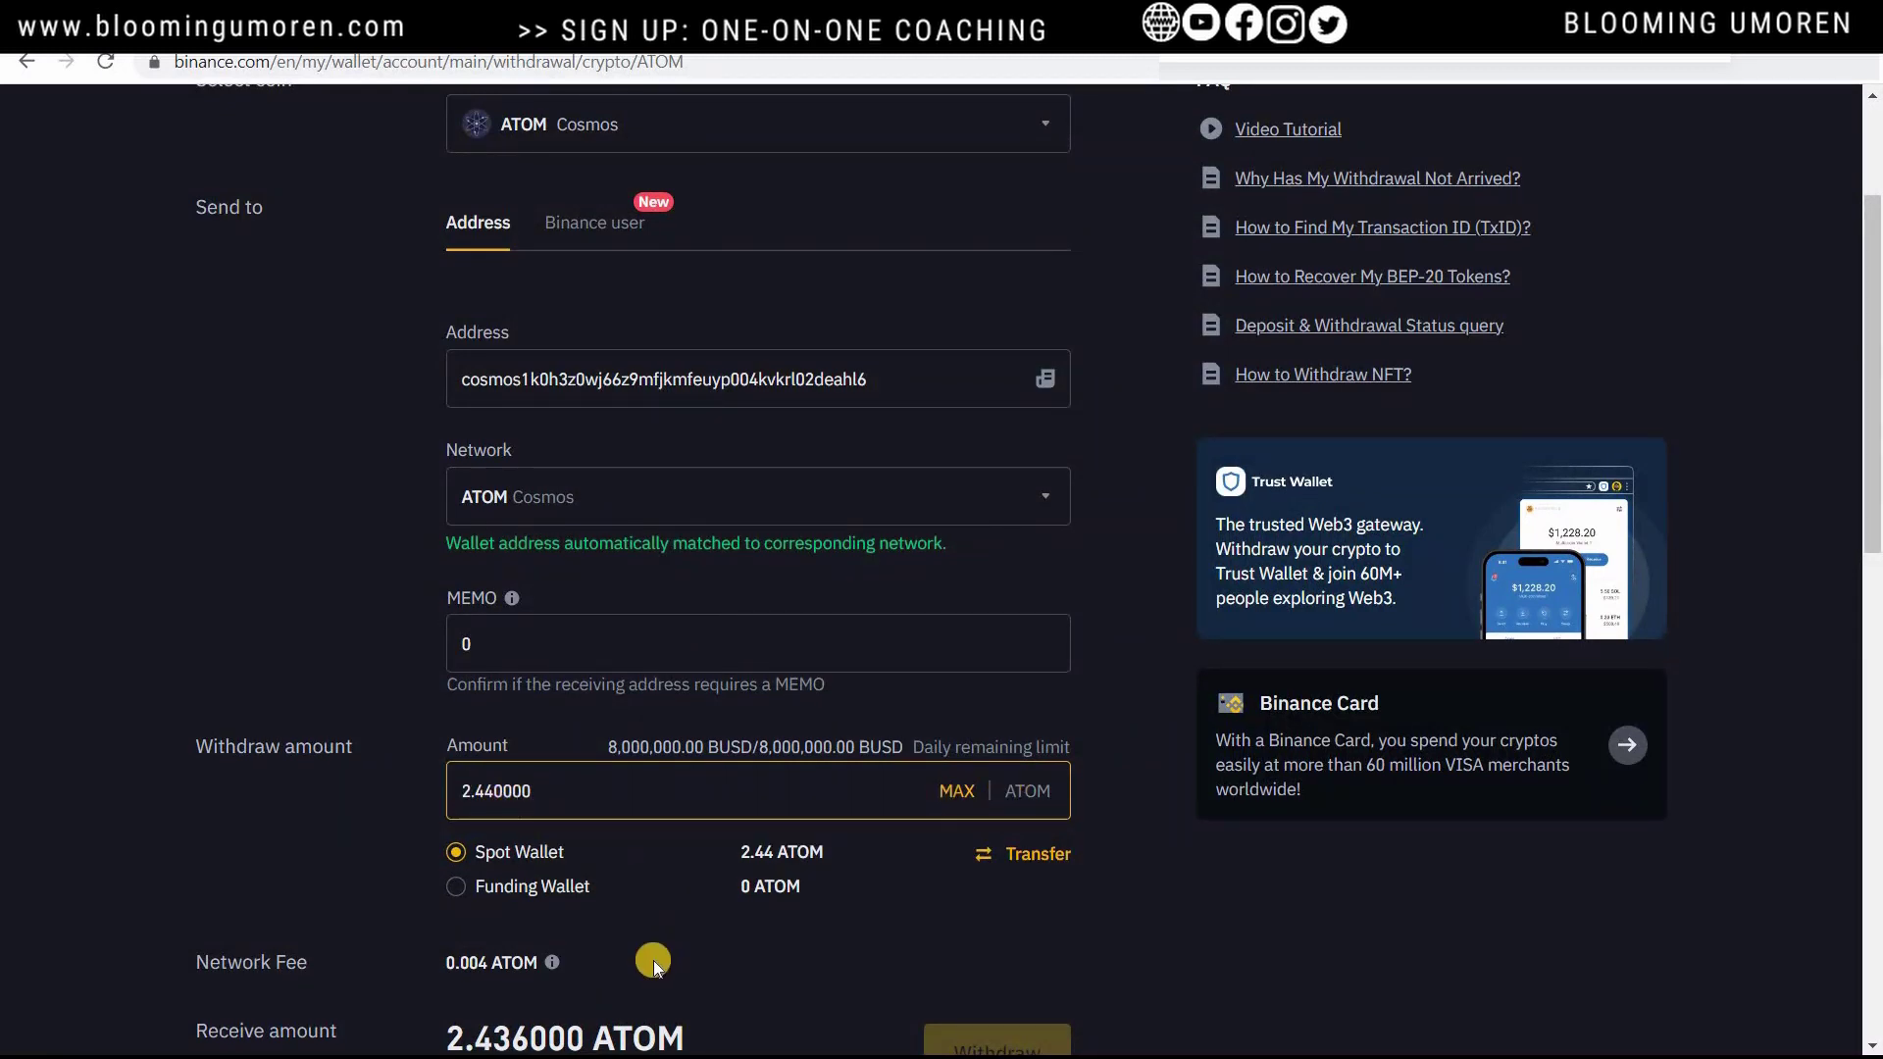
pyautogui.scroll(-2, 653, 964)
pyautogui.scroll(1, 628, 725)
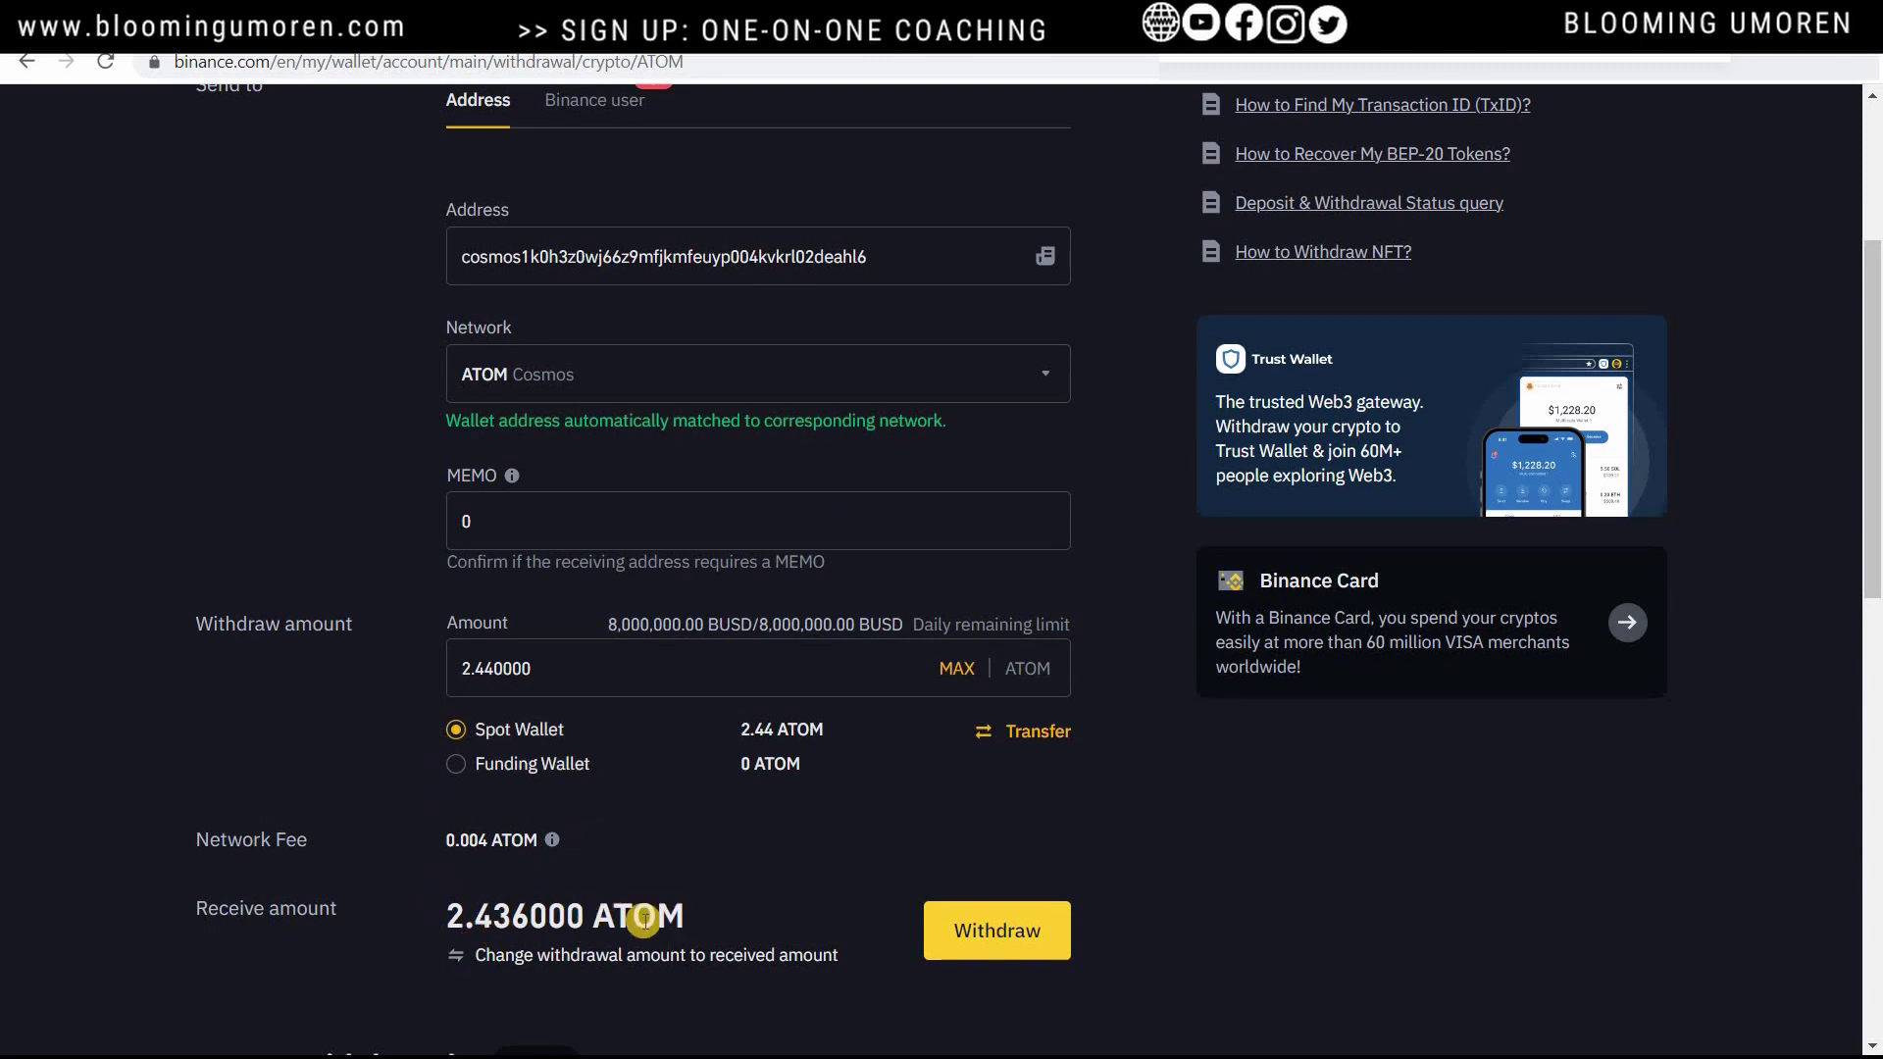
pyautogui.scroll(-2, 702, 902)
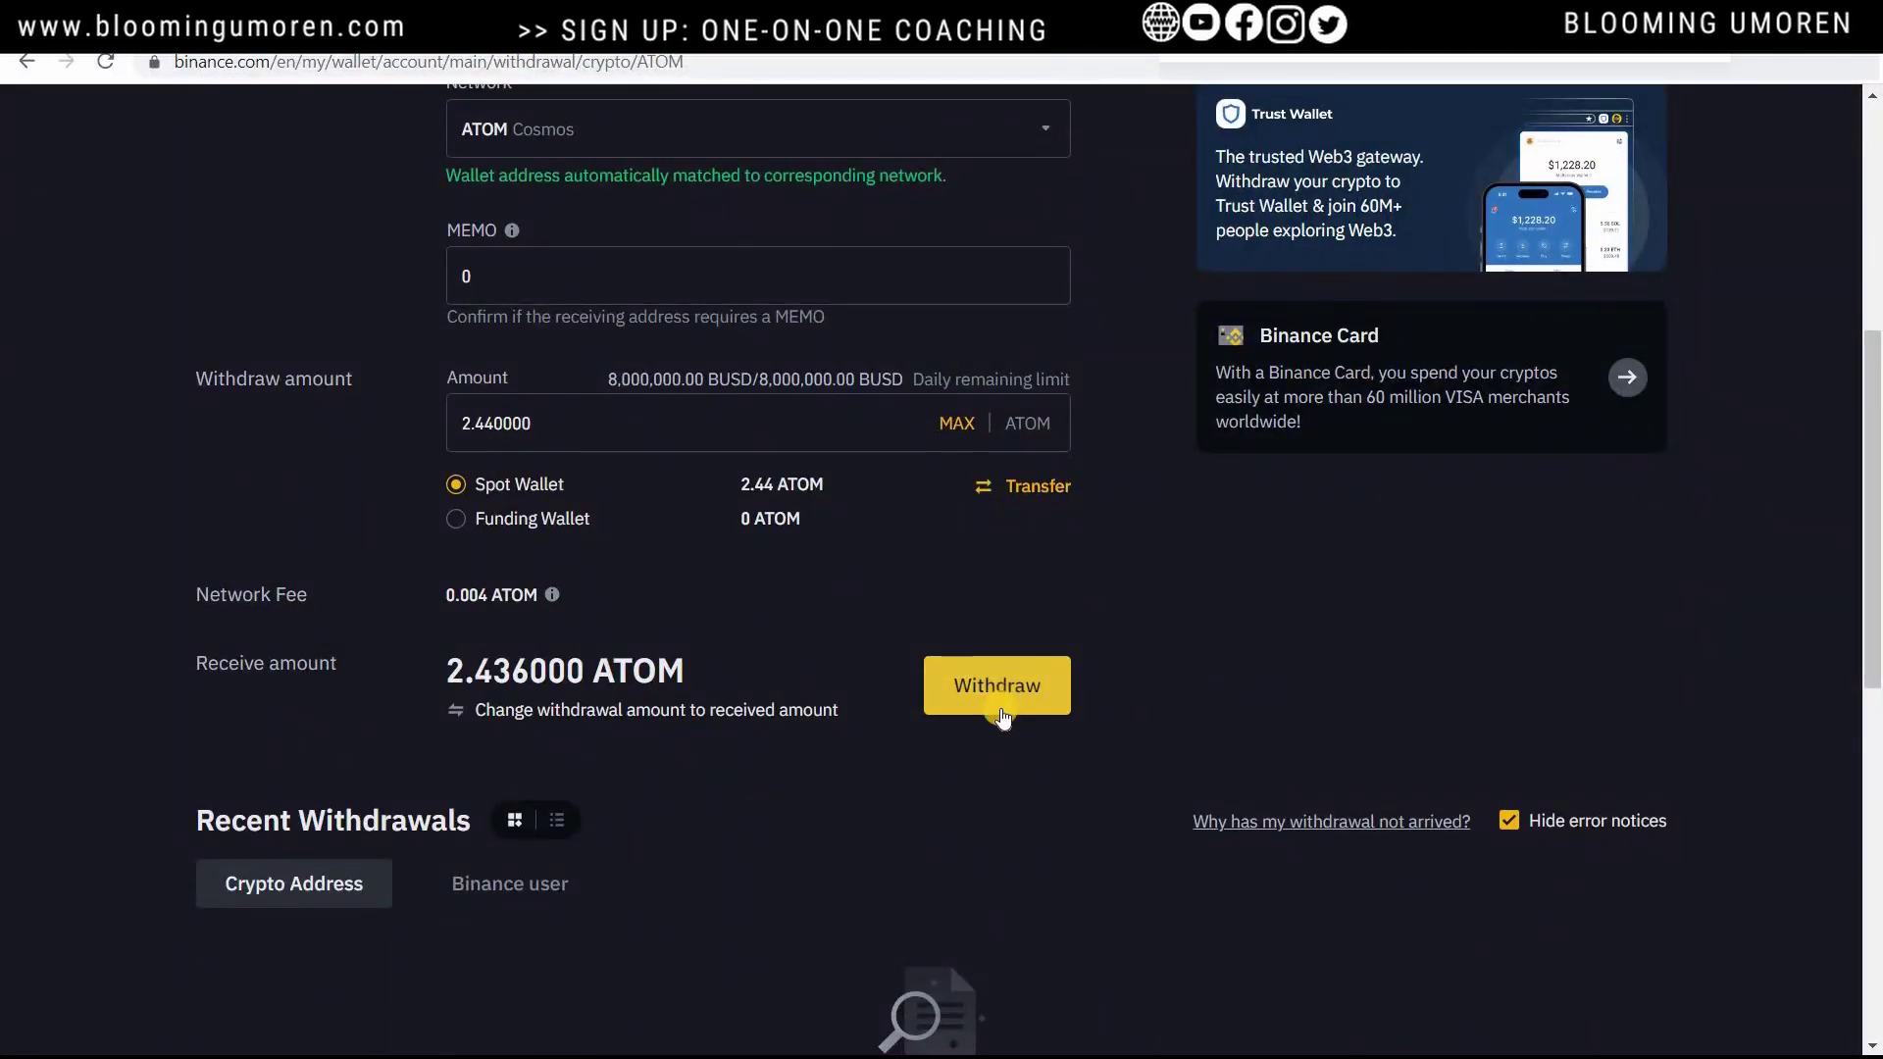
pyautogui.scroll(2, 1002, 719)
# Submit the 2.44 ATOM withdrawal and pass verification with the authenticator code
pyautogui.click(987, 934)
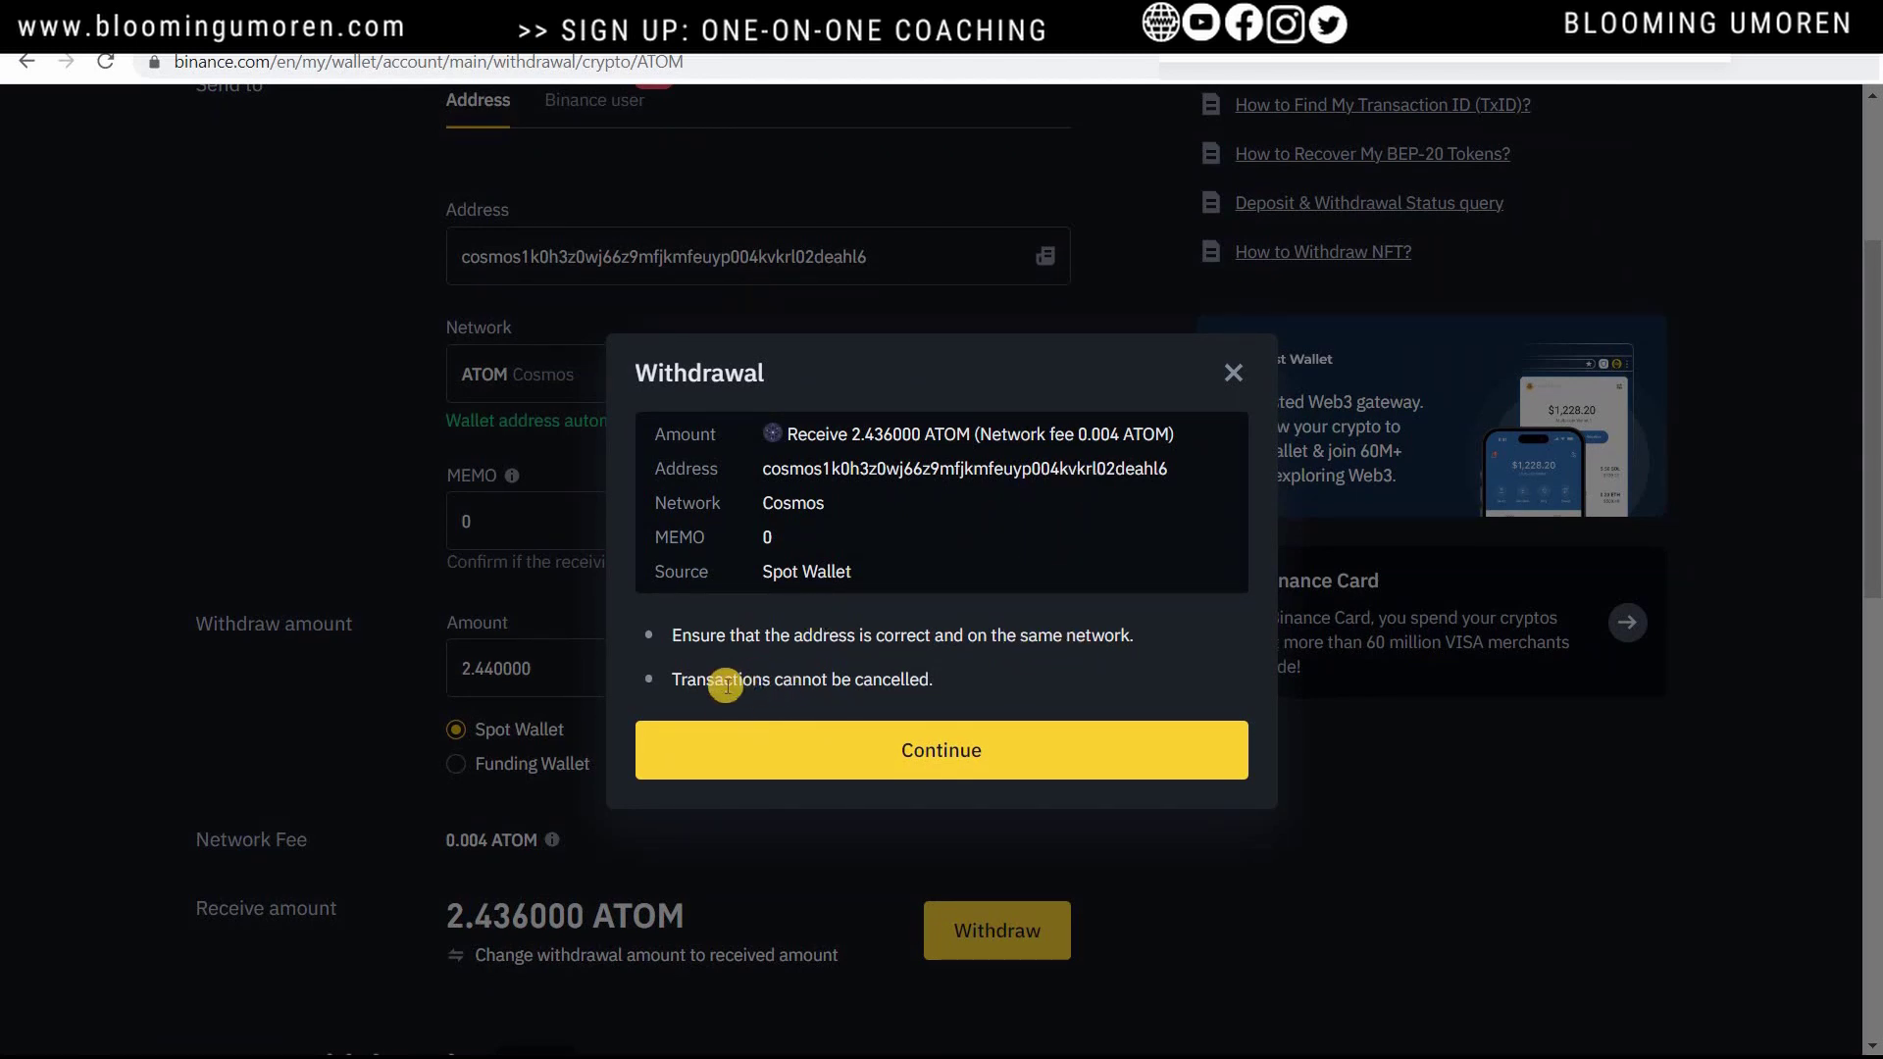
pyautogui.click(866, 753)
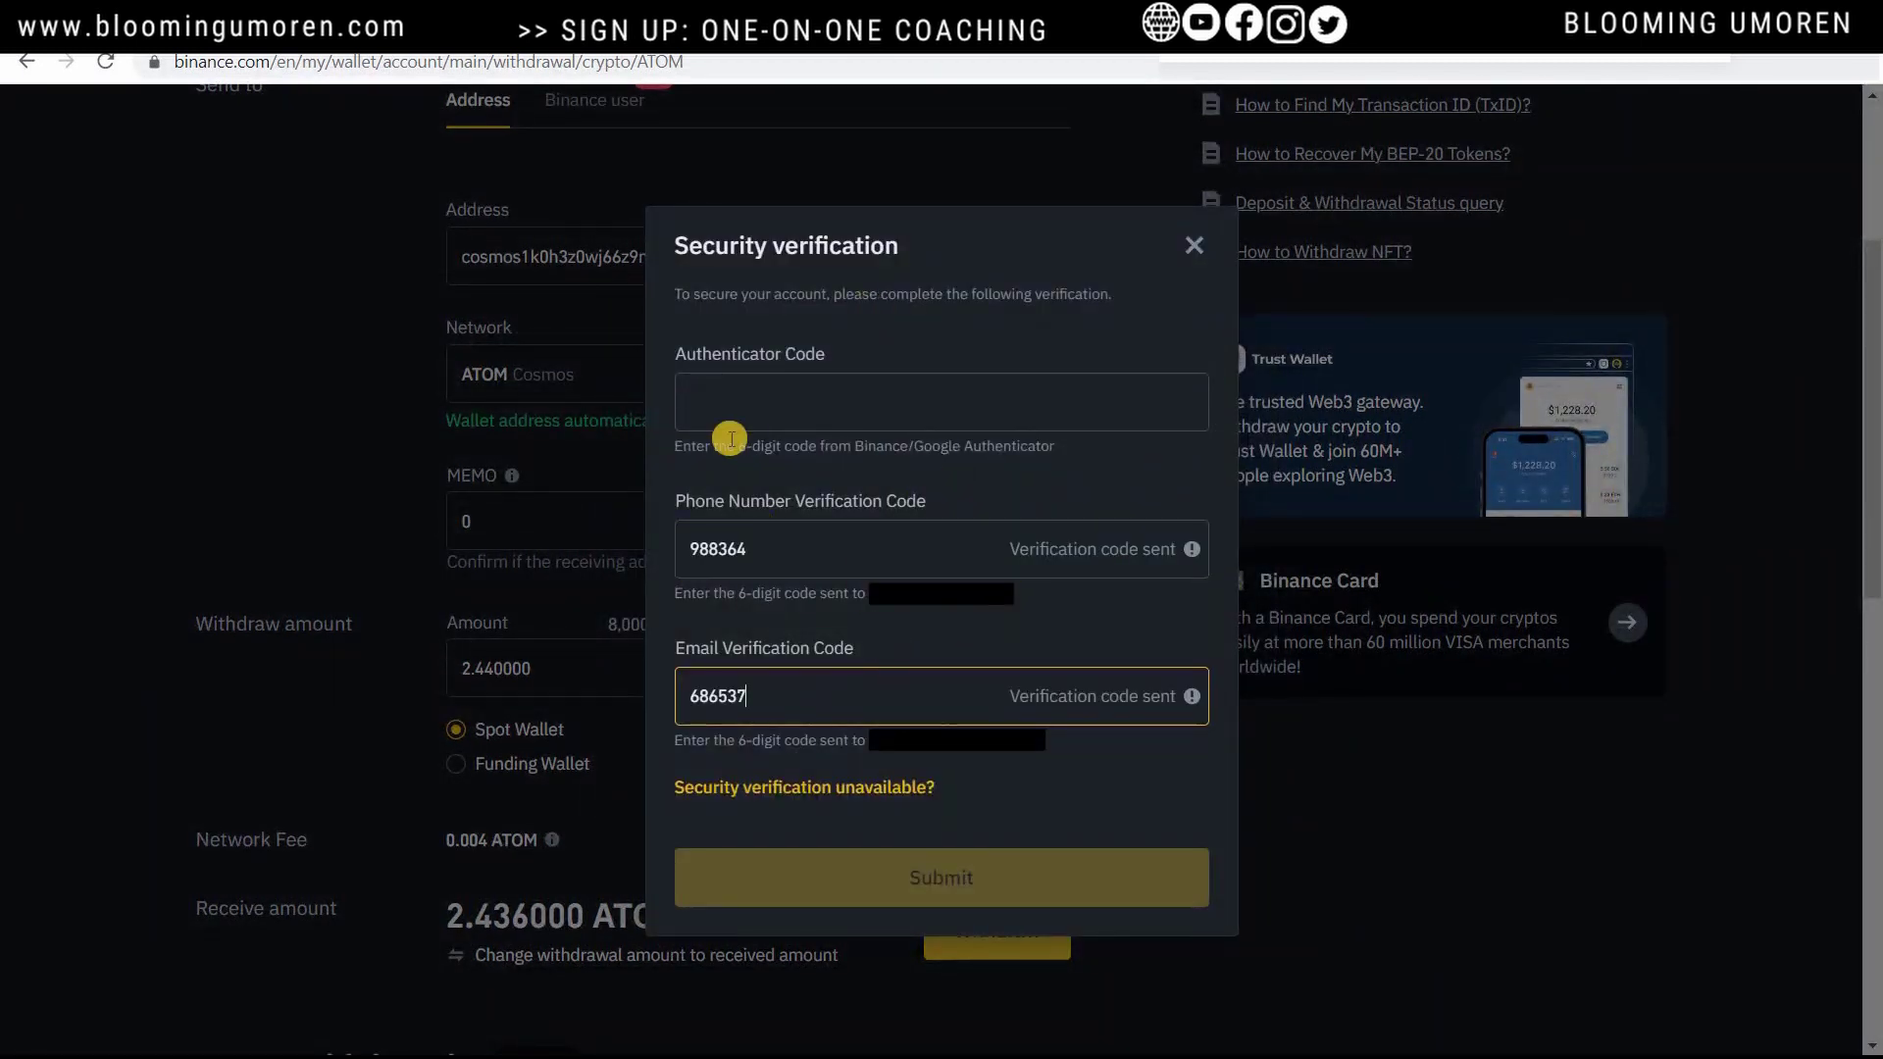
pyautogui.click(807, 392)
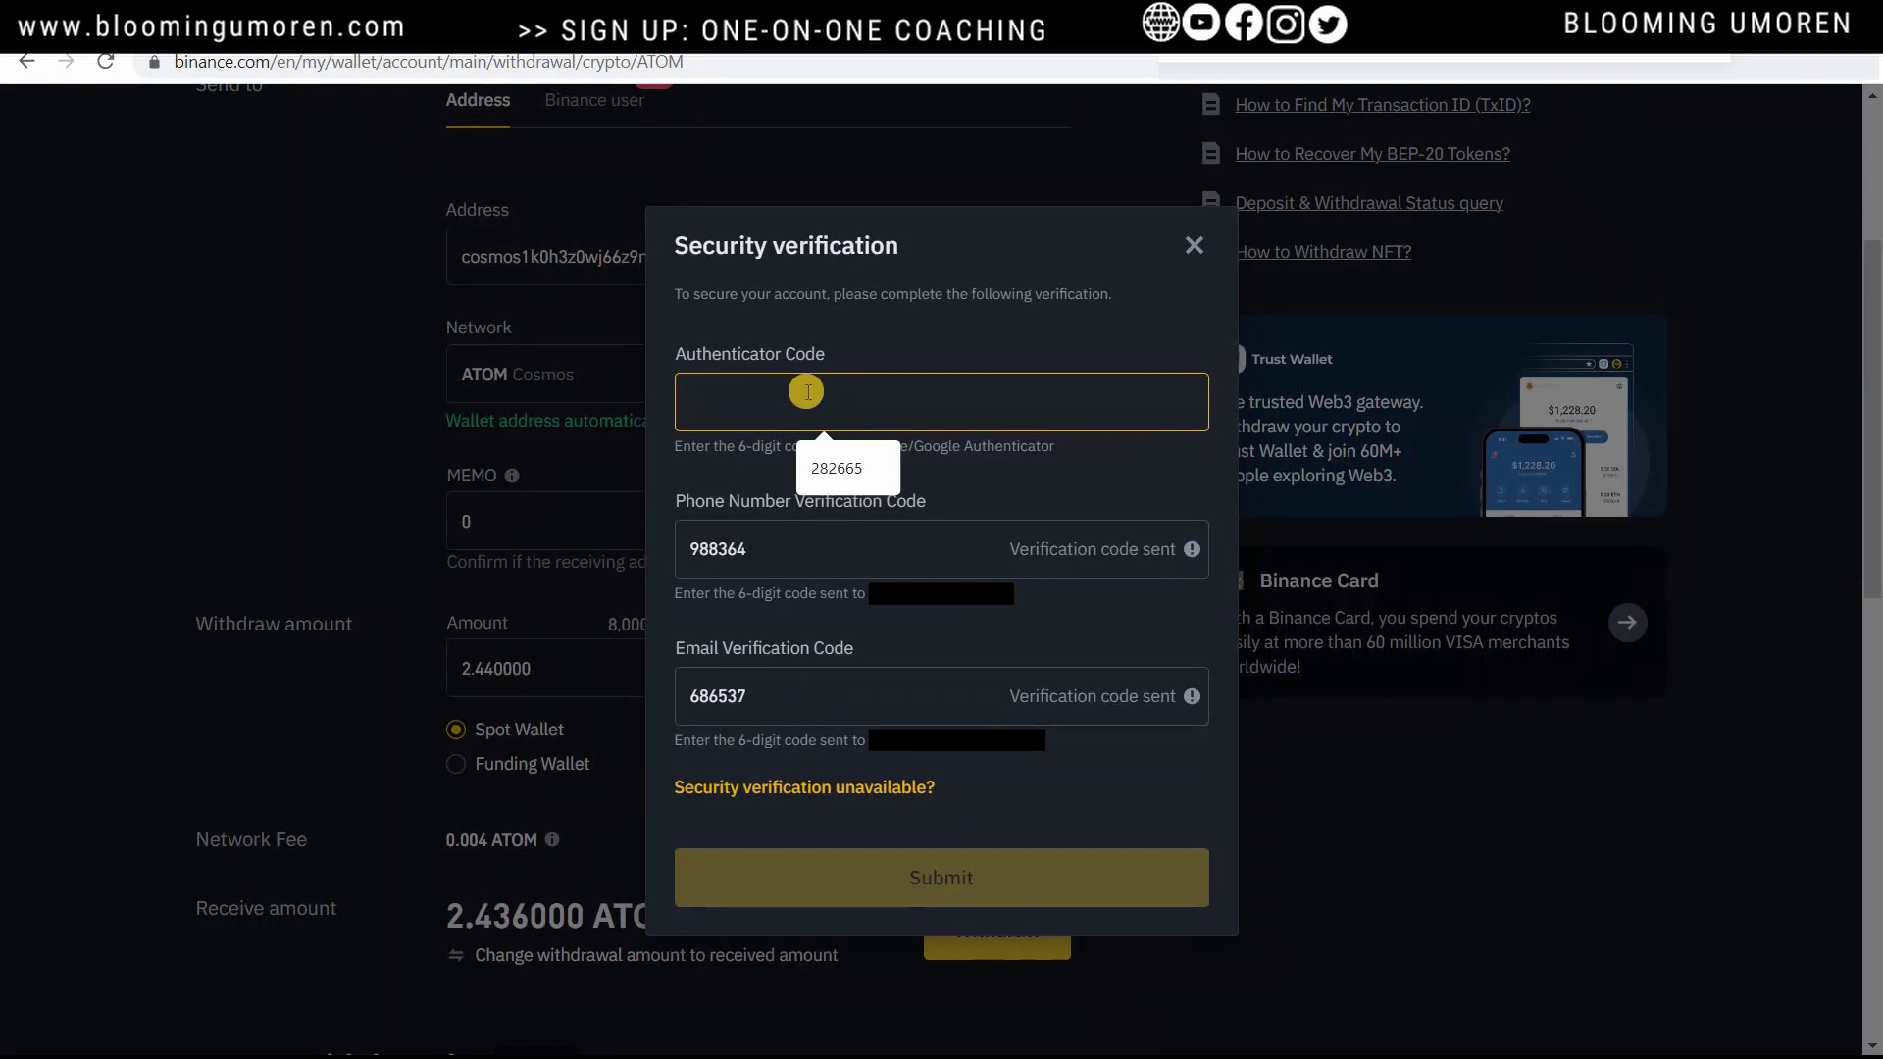
pyautogui.hotkey('ctrl', 'v')
pyautogui.click(971, 875)
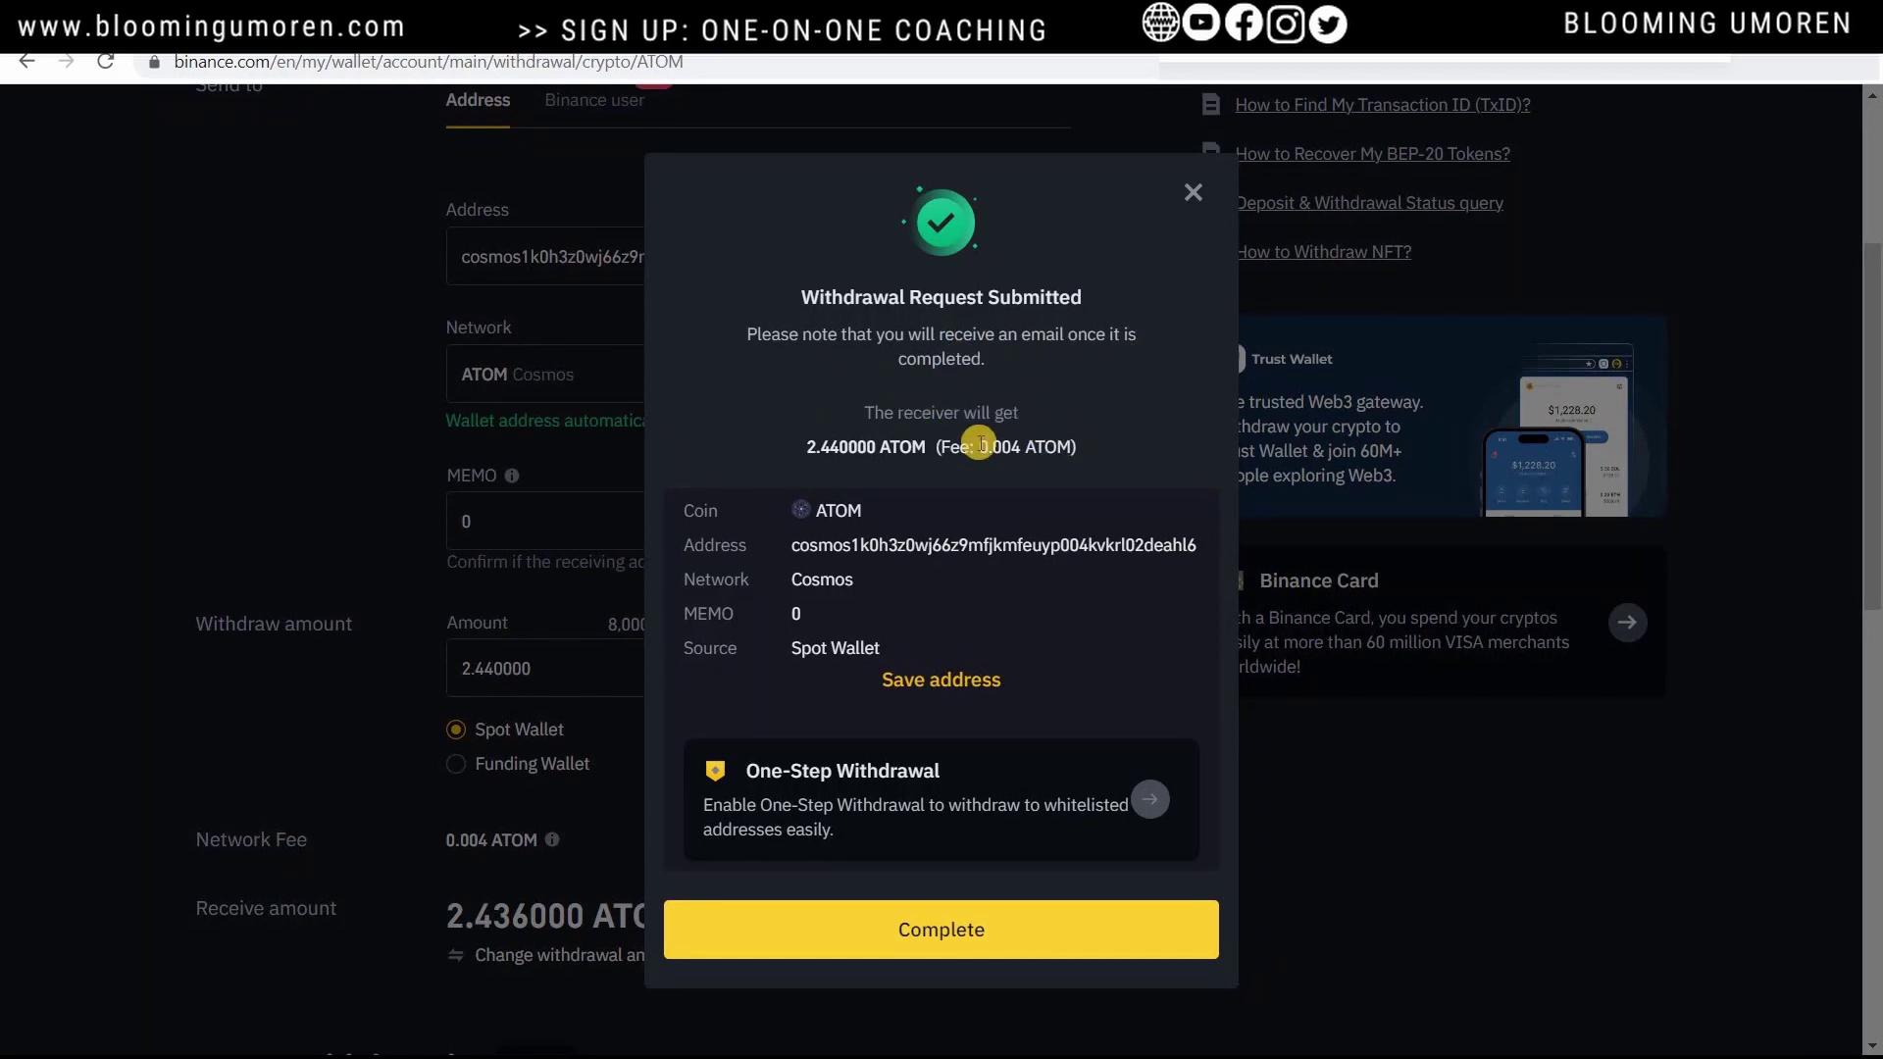
# Close the confirmation and check that the Fiat and Spot wallet holds only BNB and TRXDOWN
pyautogui.click(971, 941)
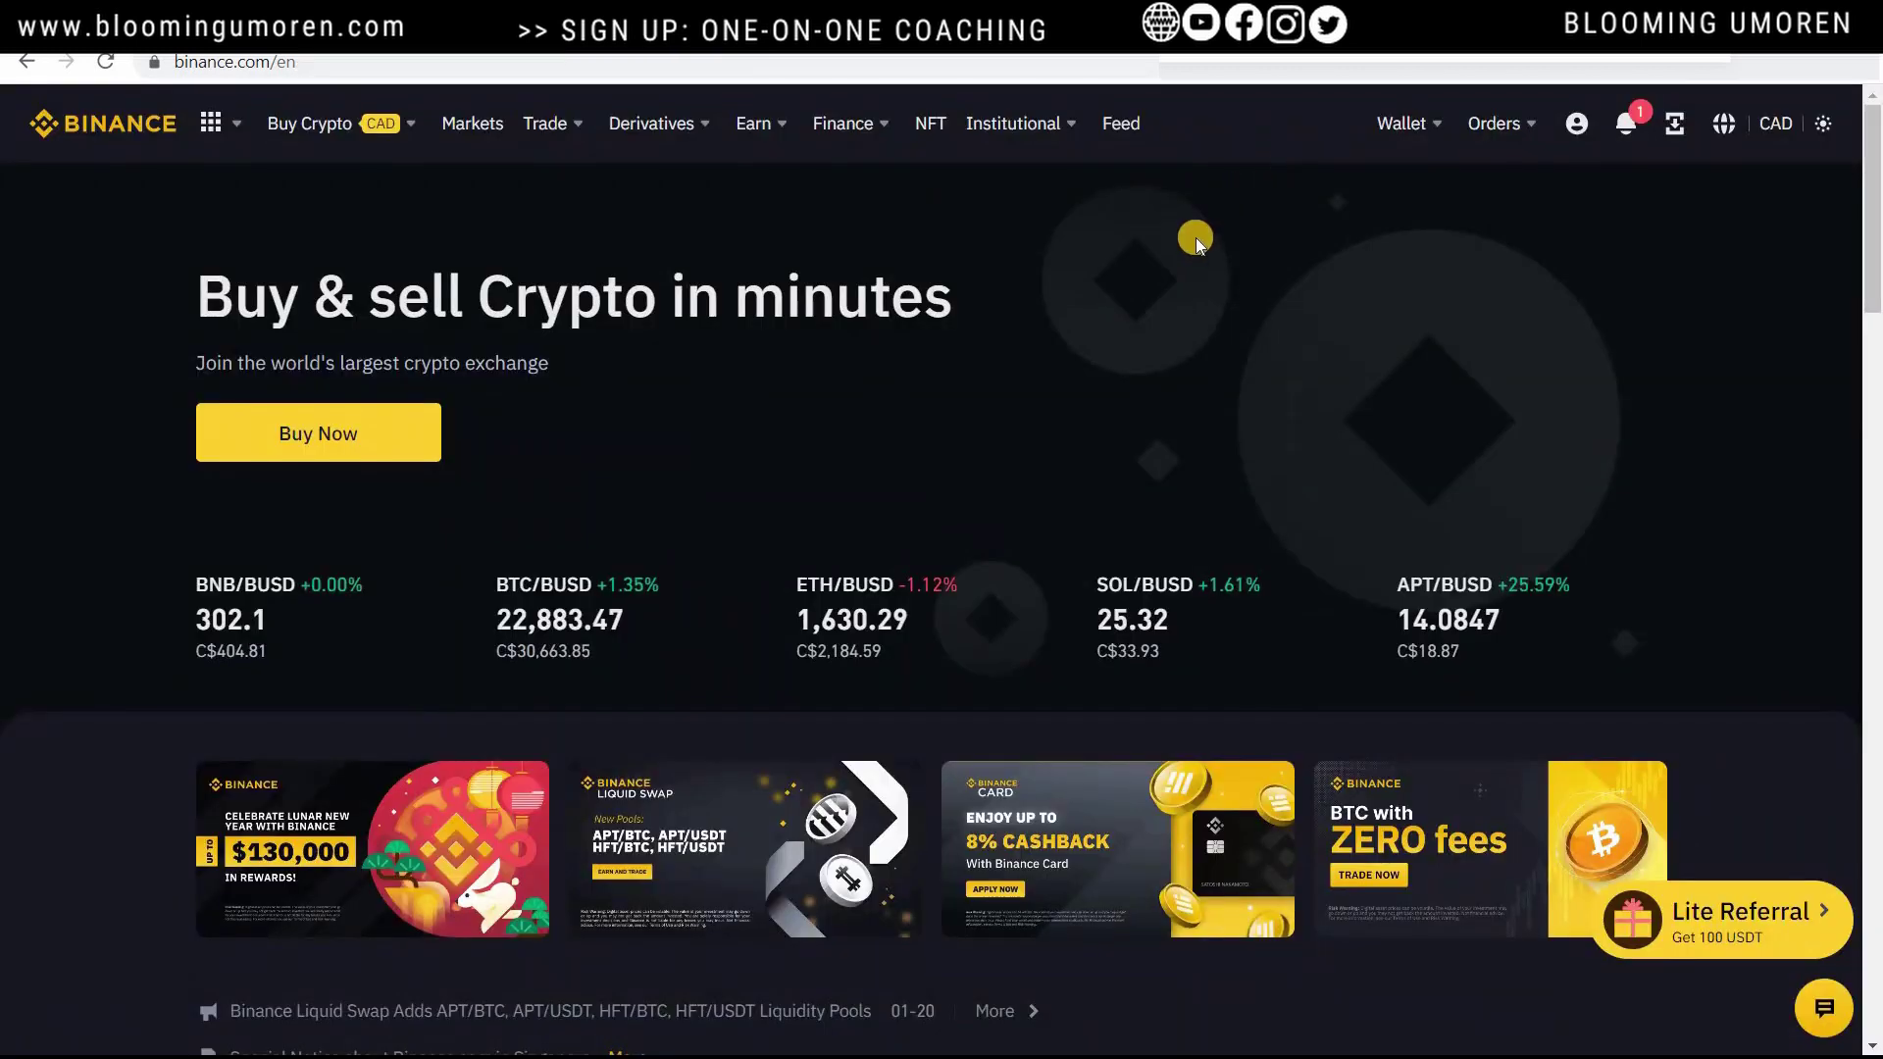
pyautogui.moveTo(1369, 131)
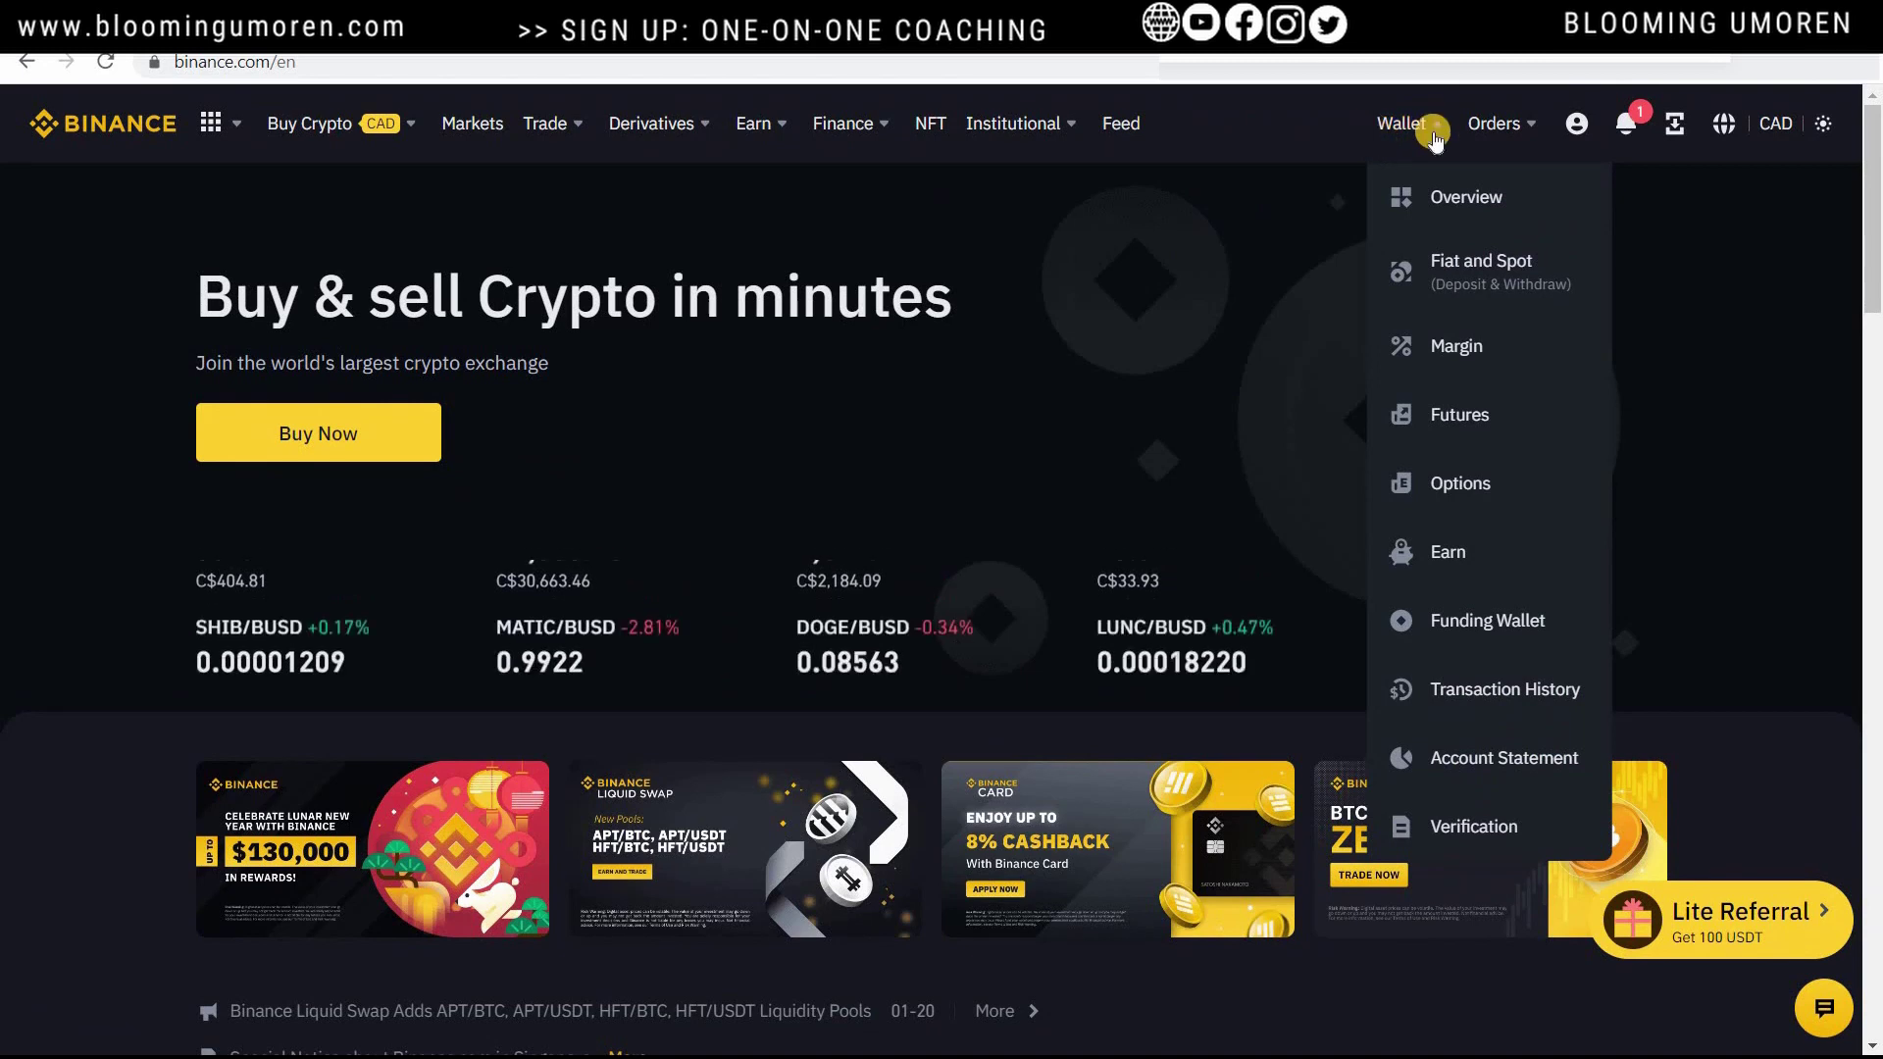
pyautogui.click(1461, 281)
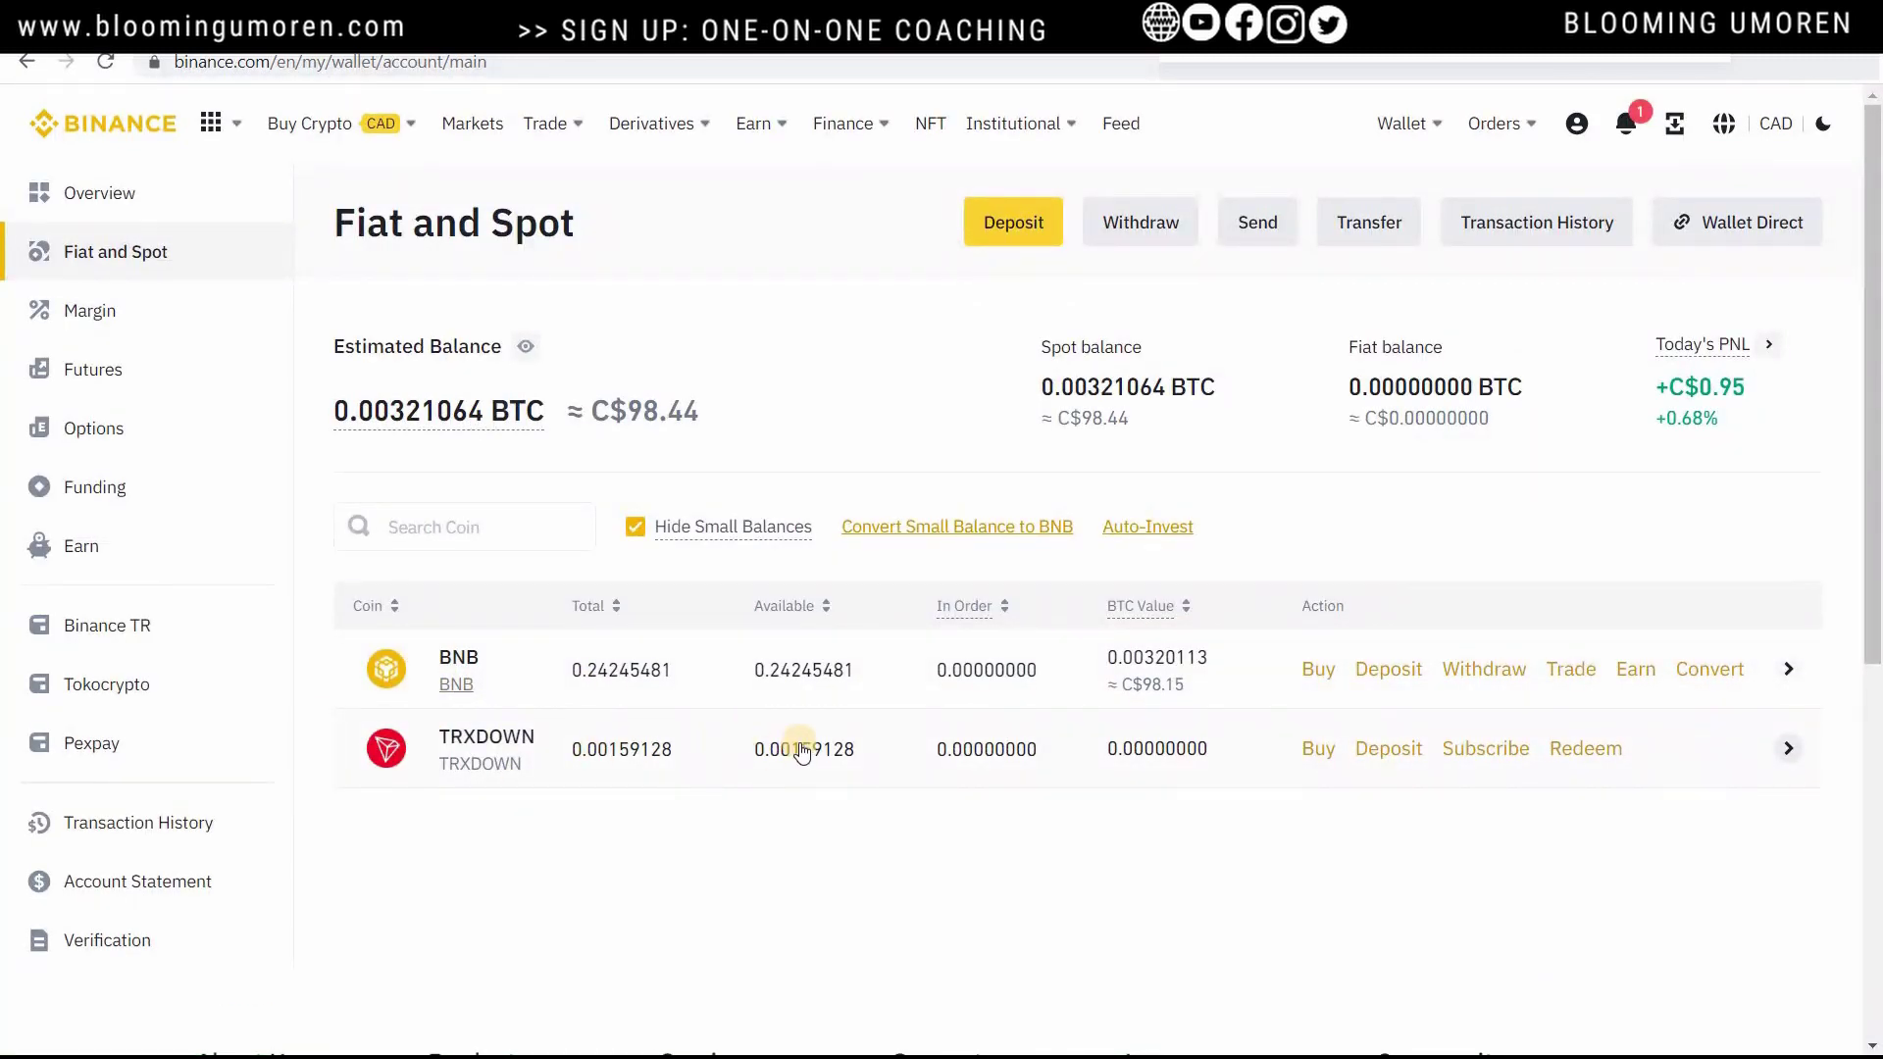
pyautogui.moveTo(1622, 140)
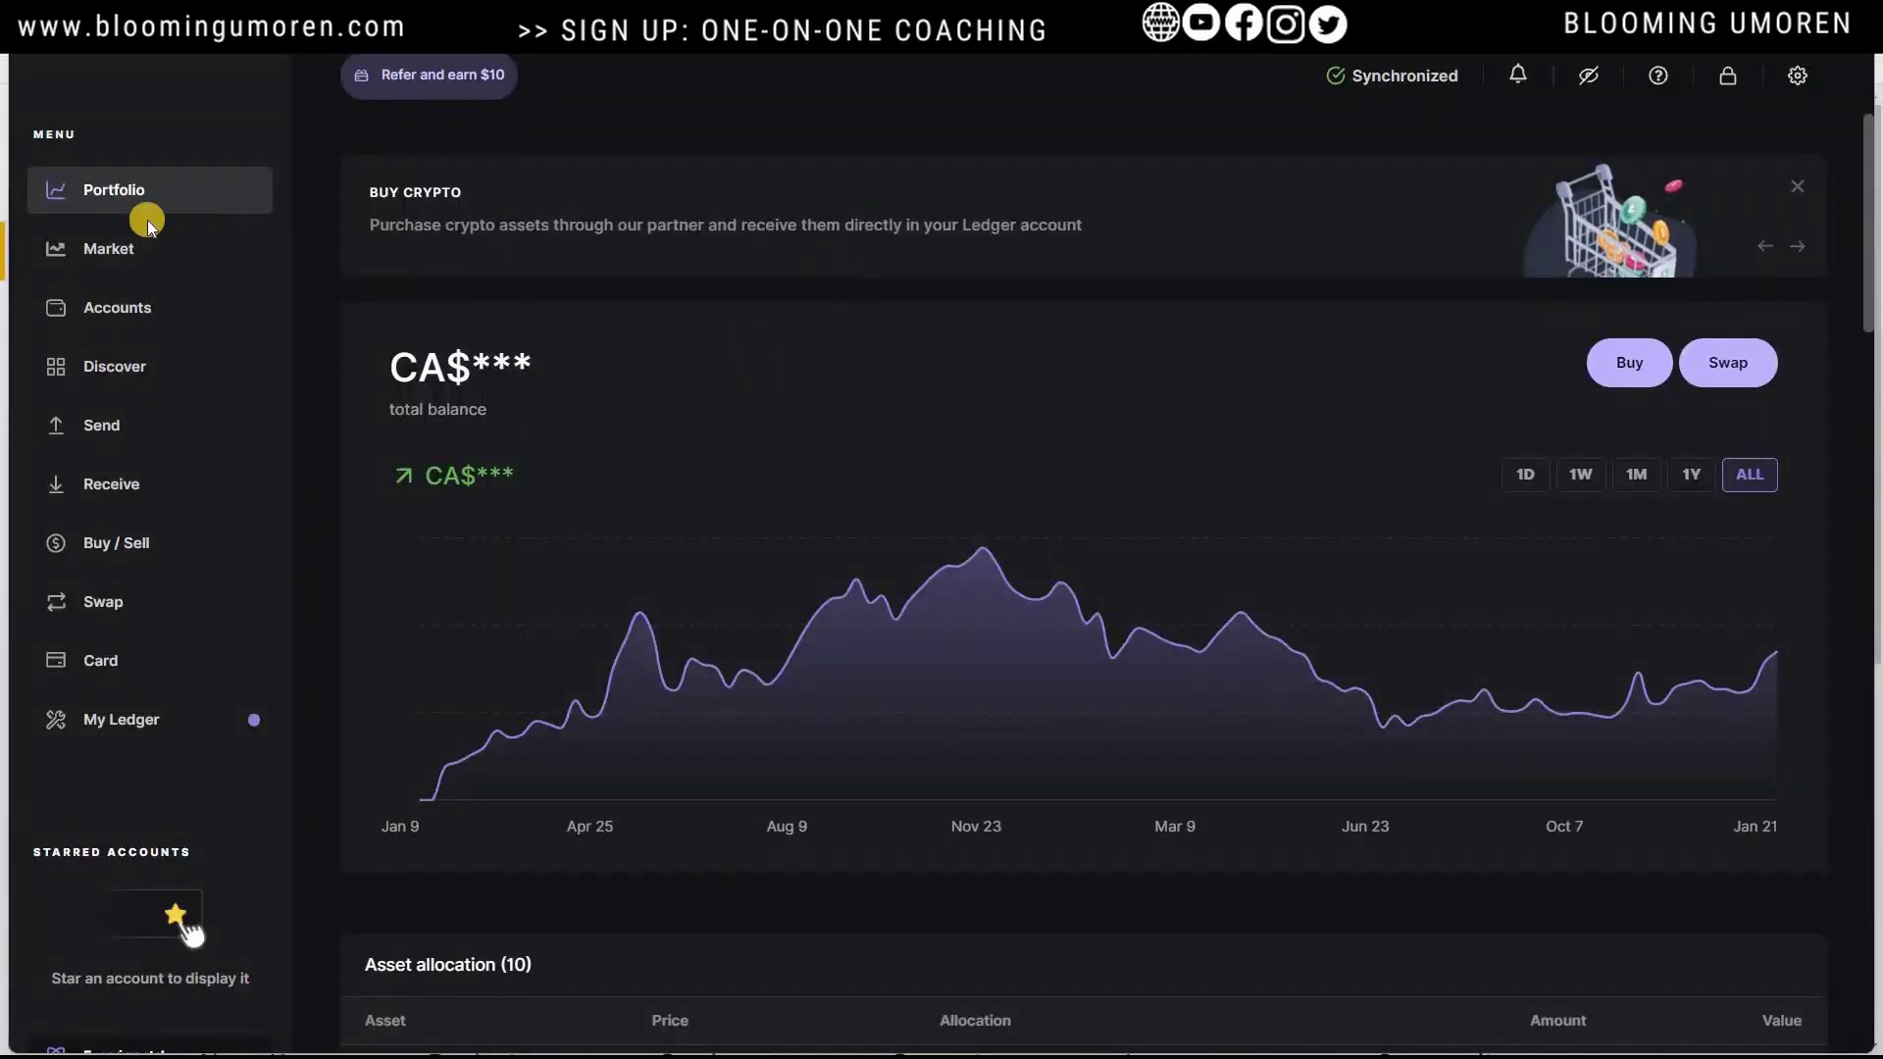
# In Ledger Live, check the Portfolio's latest operations for the Cosmos ATOM deposit received today at 10:14 PM
pyautogui.click(162, 191)
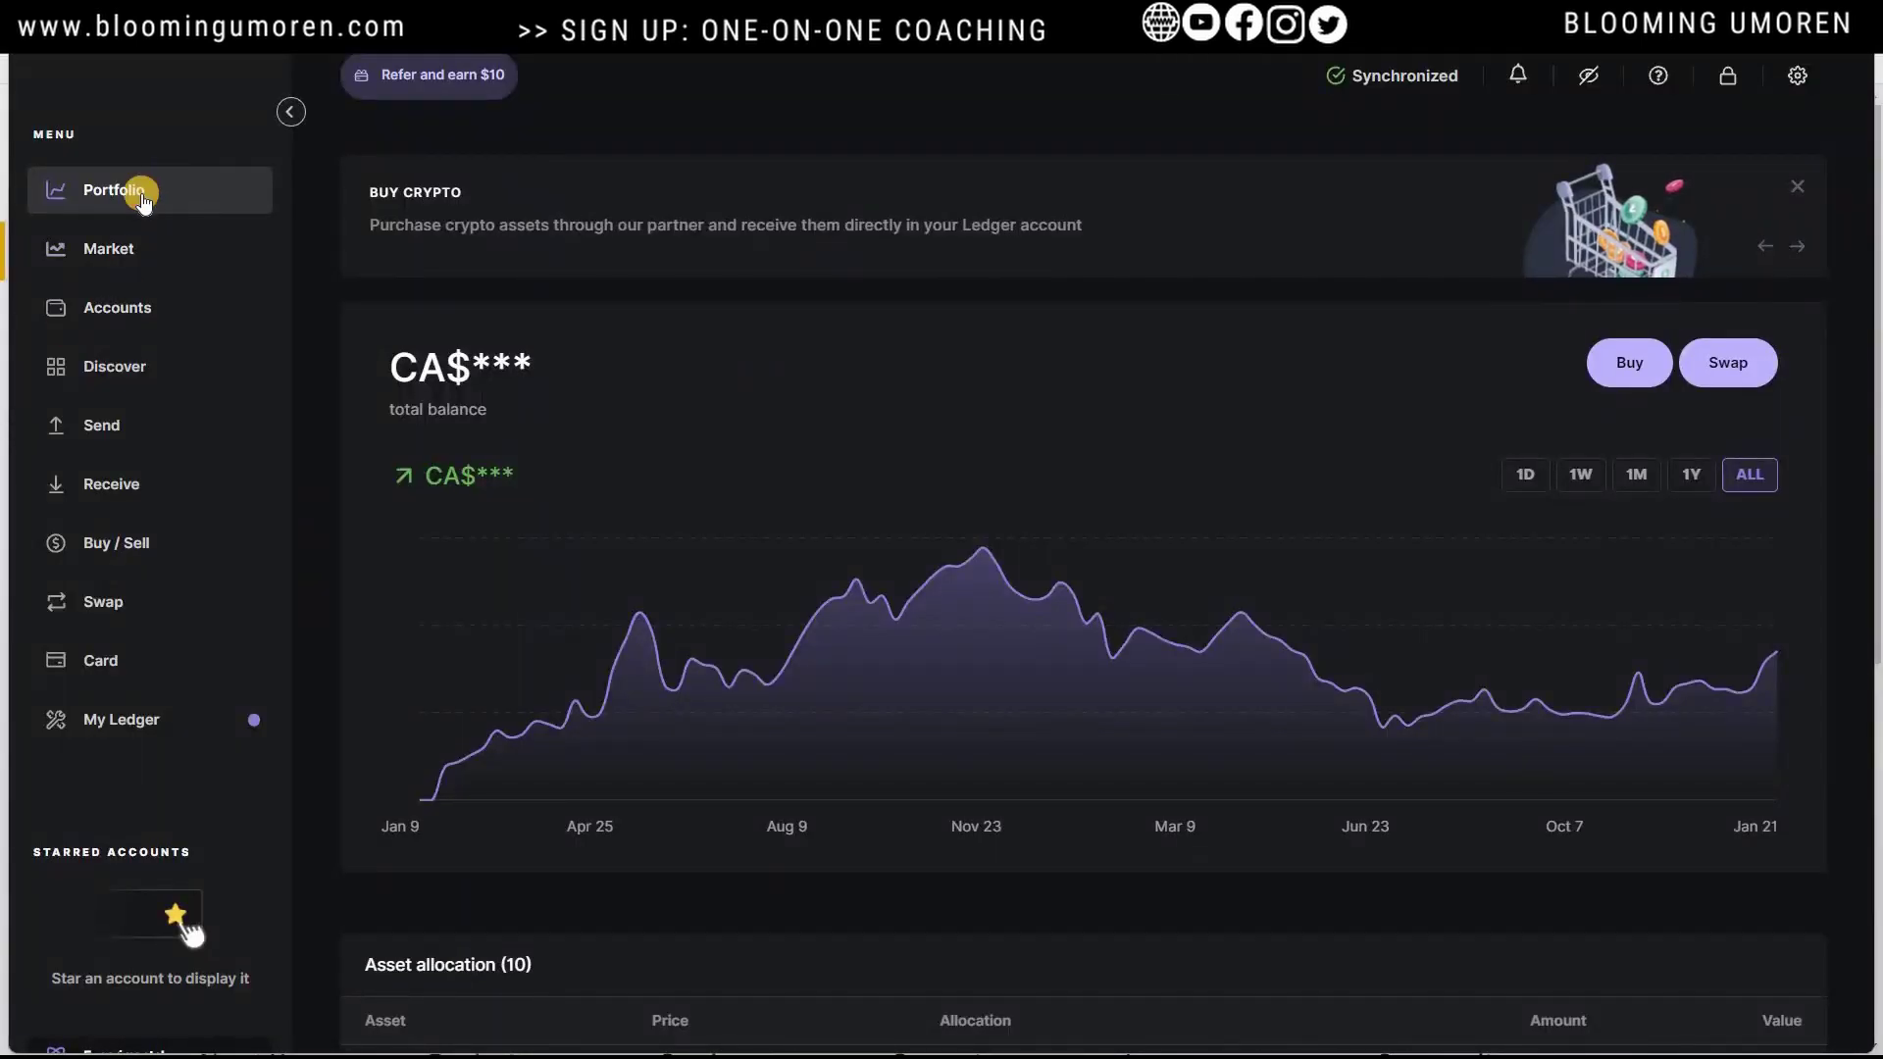
pyautogui.click(87, 245)
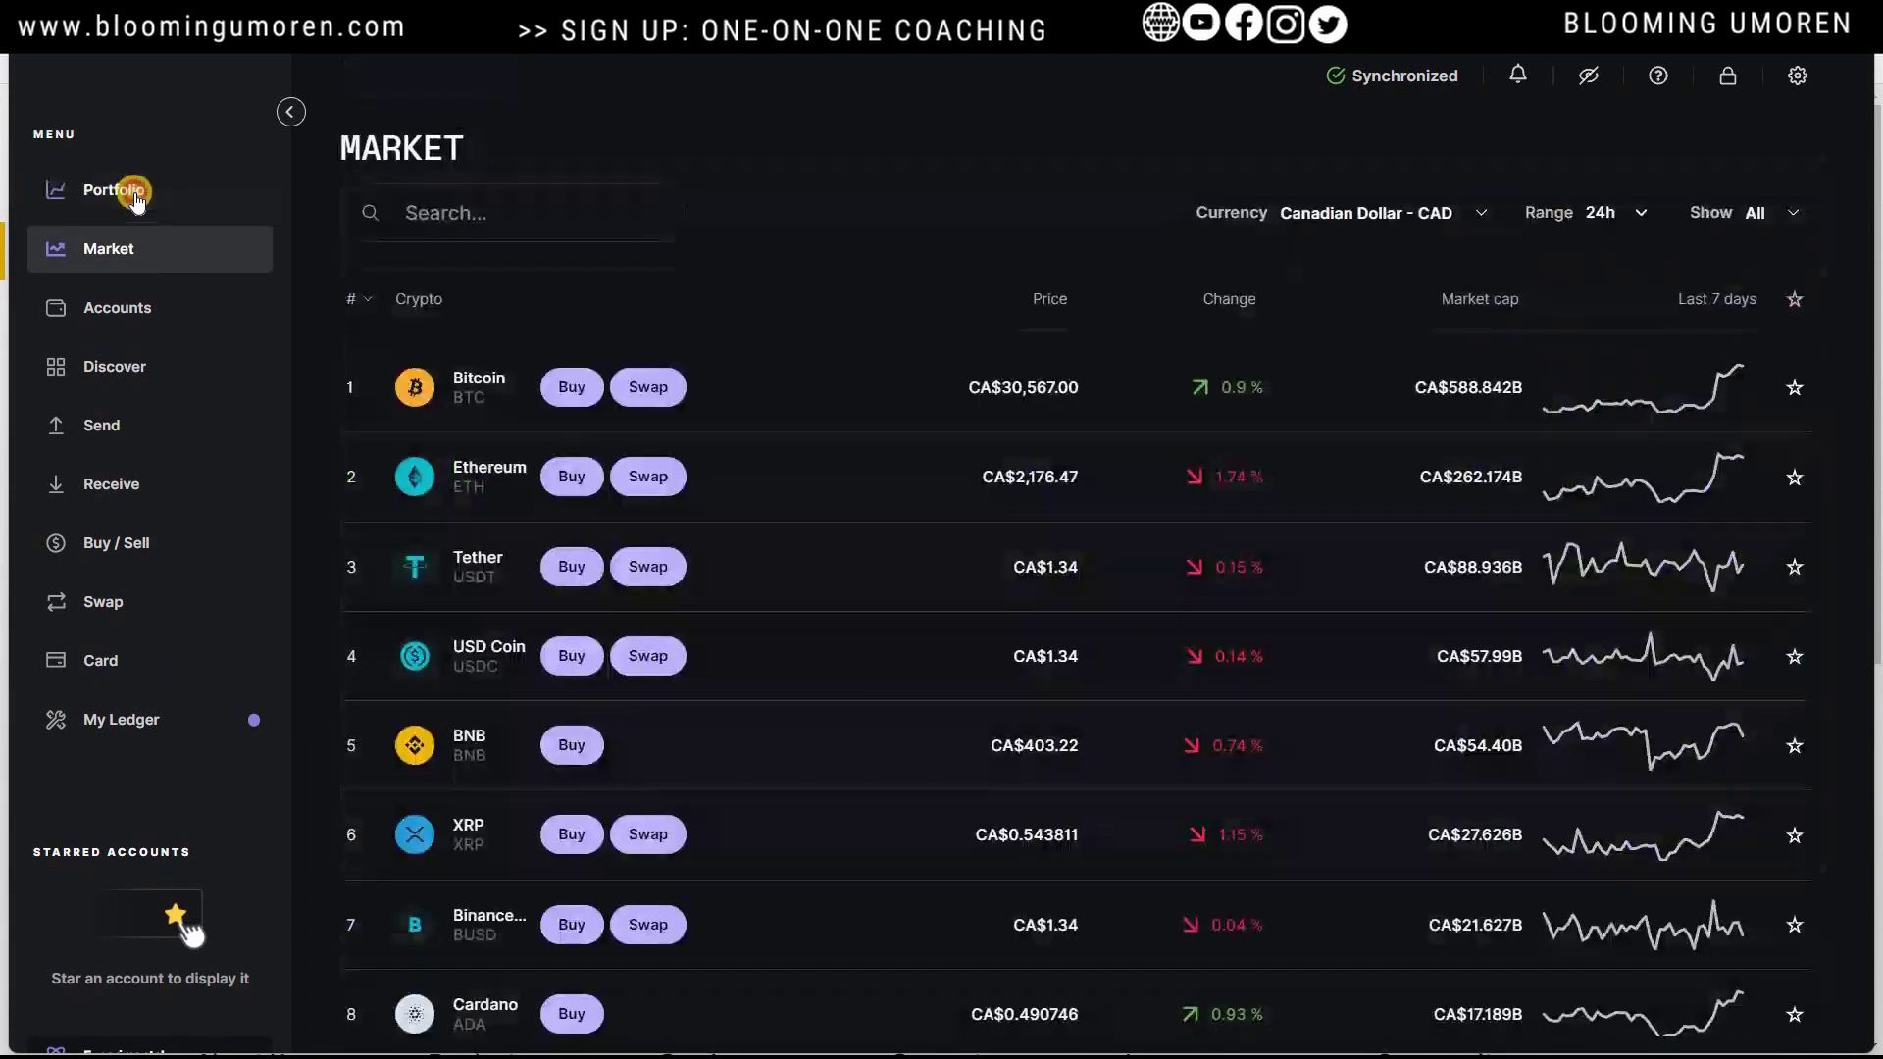
pyautogui.click(134, 202)
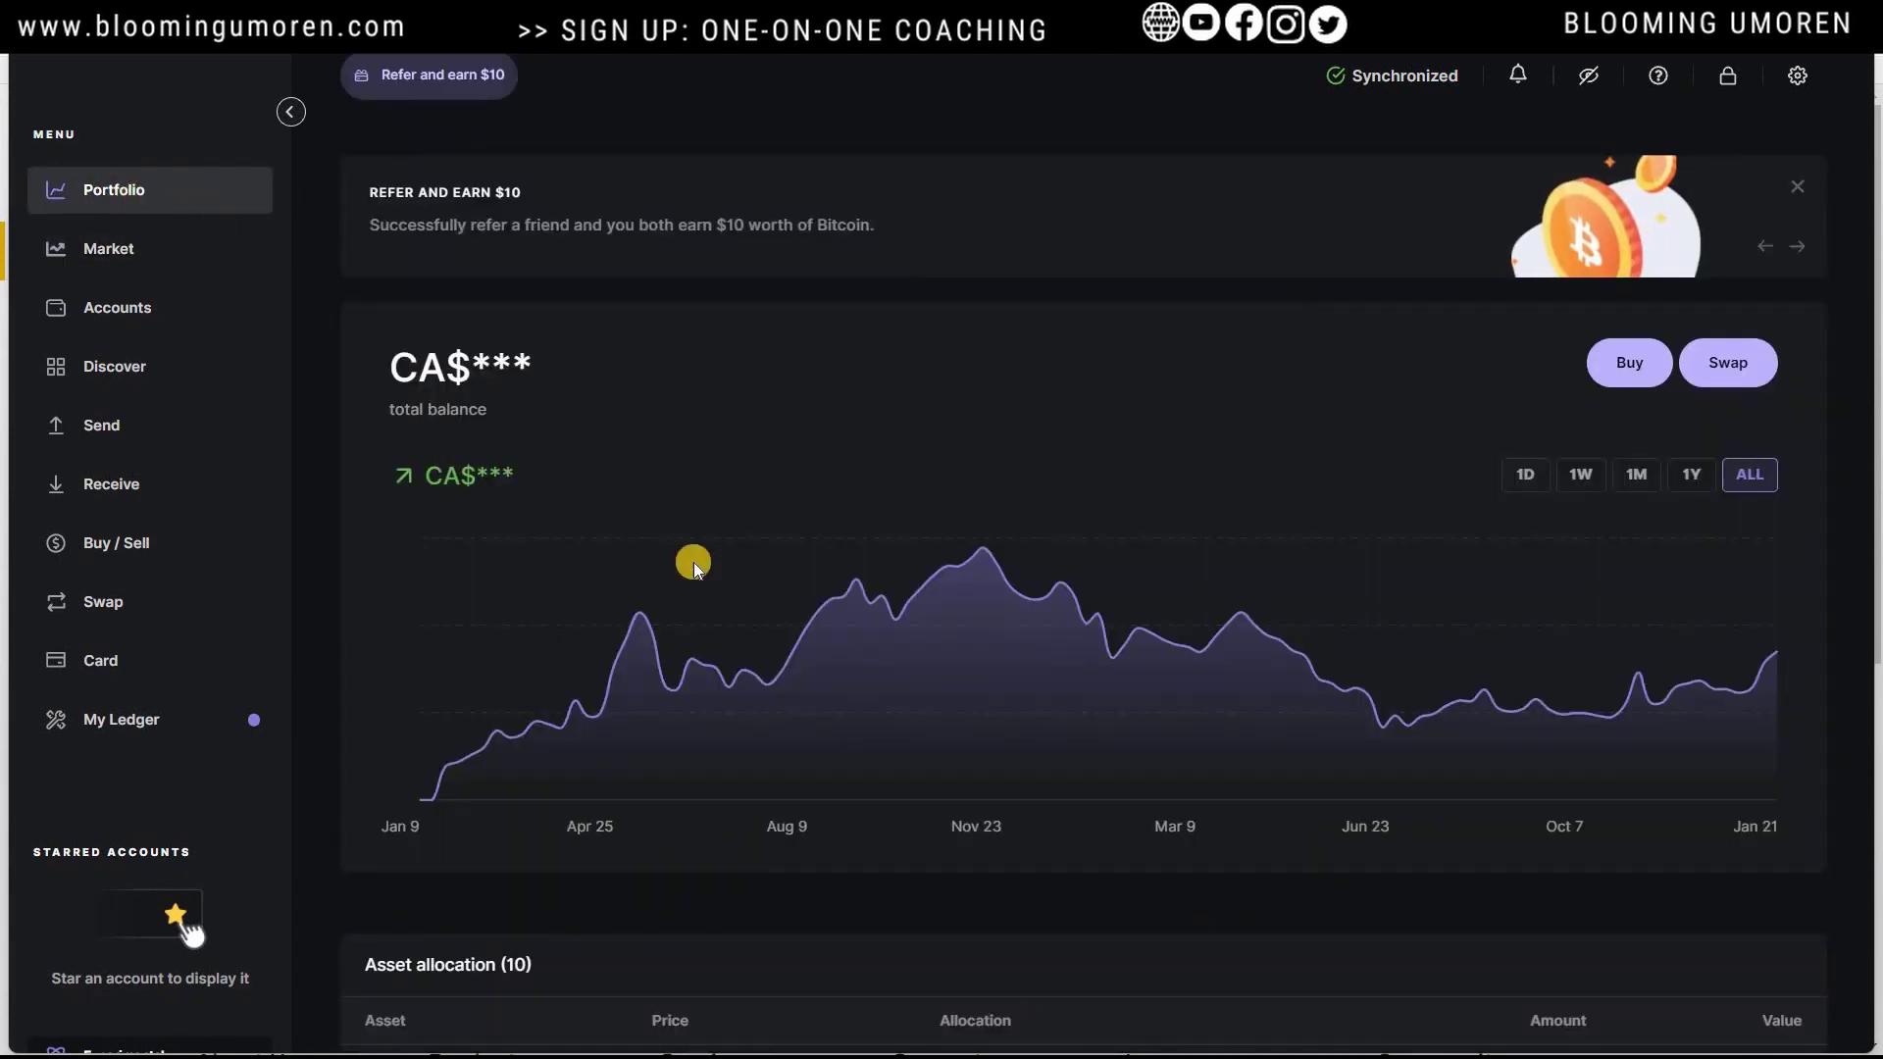
pyautogui.scroll(-5, 816, 662)
pyautogui.scroll(-4, 816, 663)
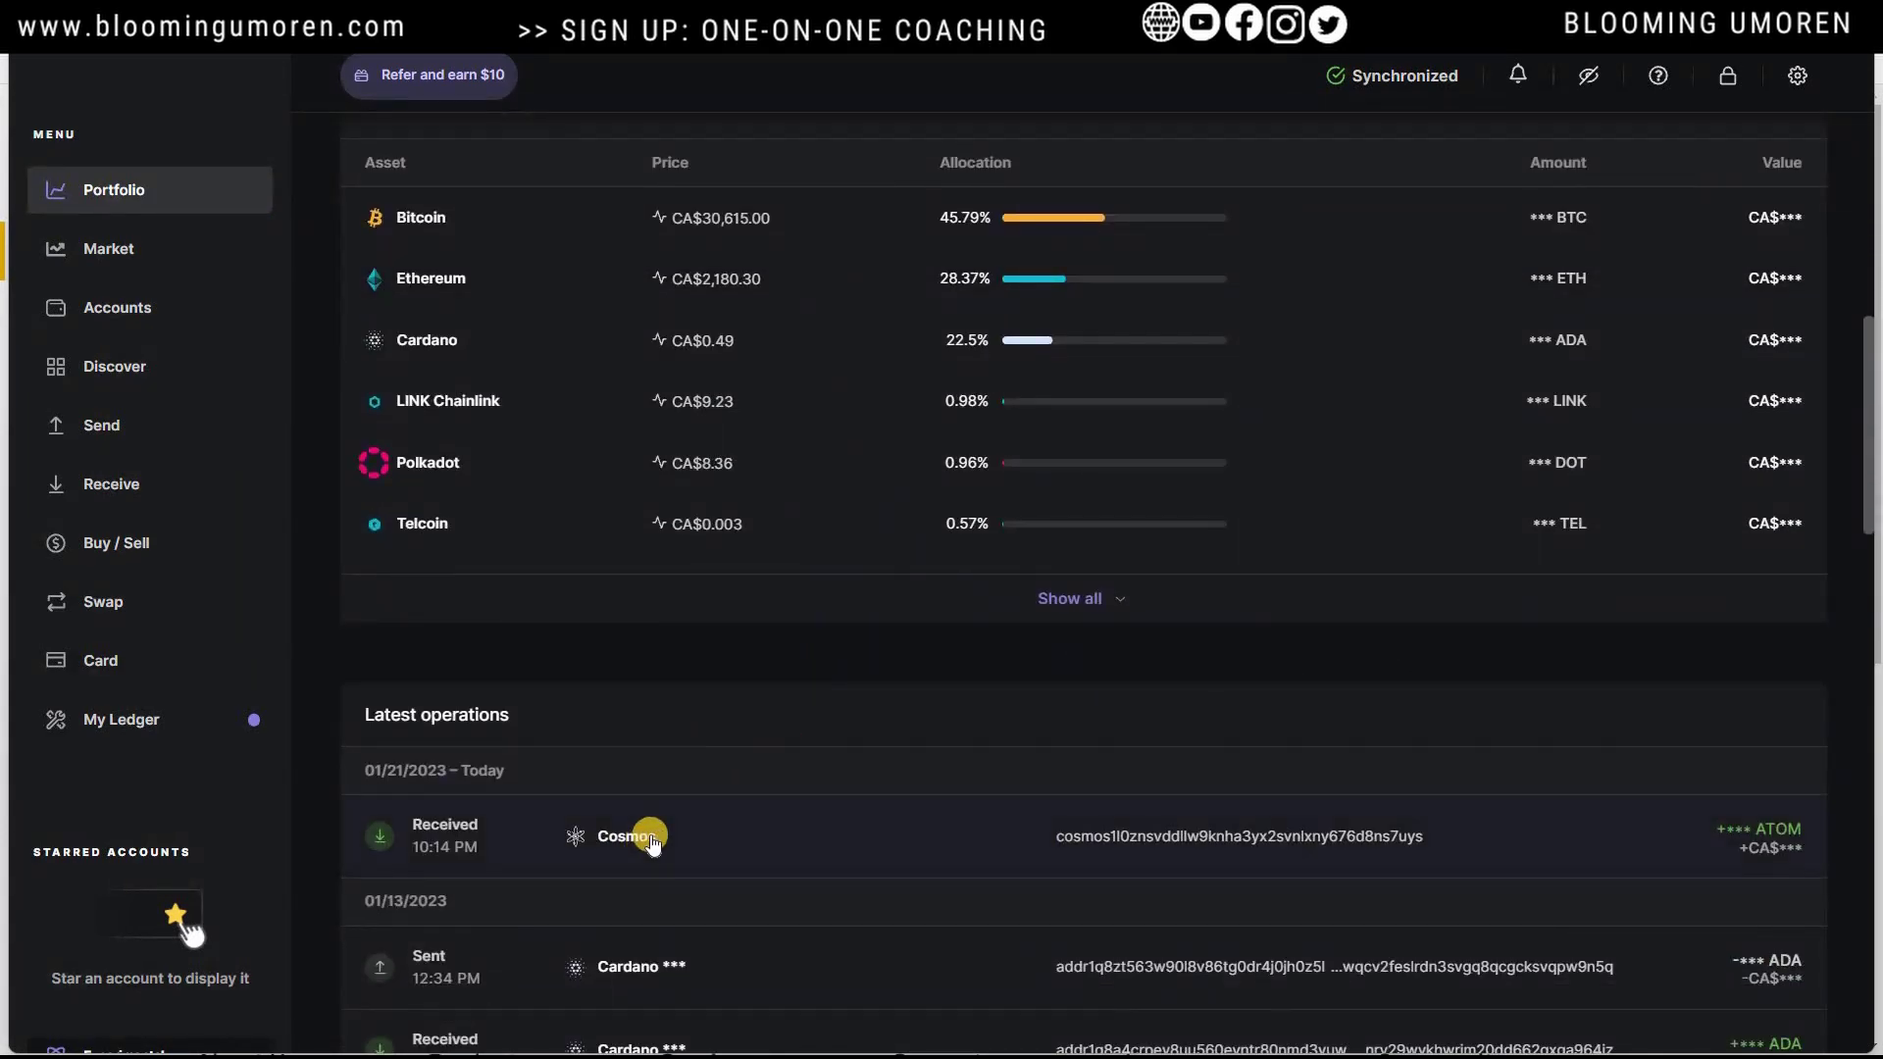
pyautogui.scroll(1, 651, 840)
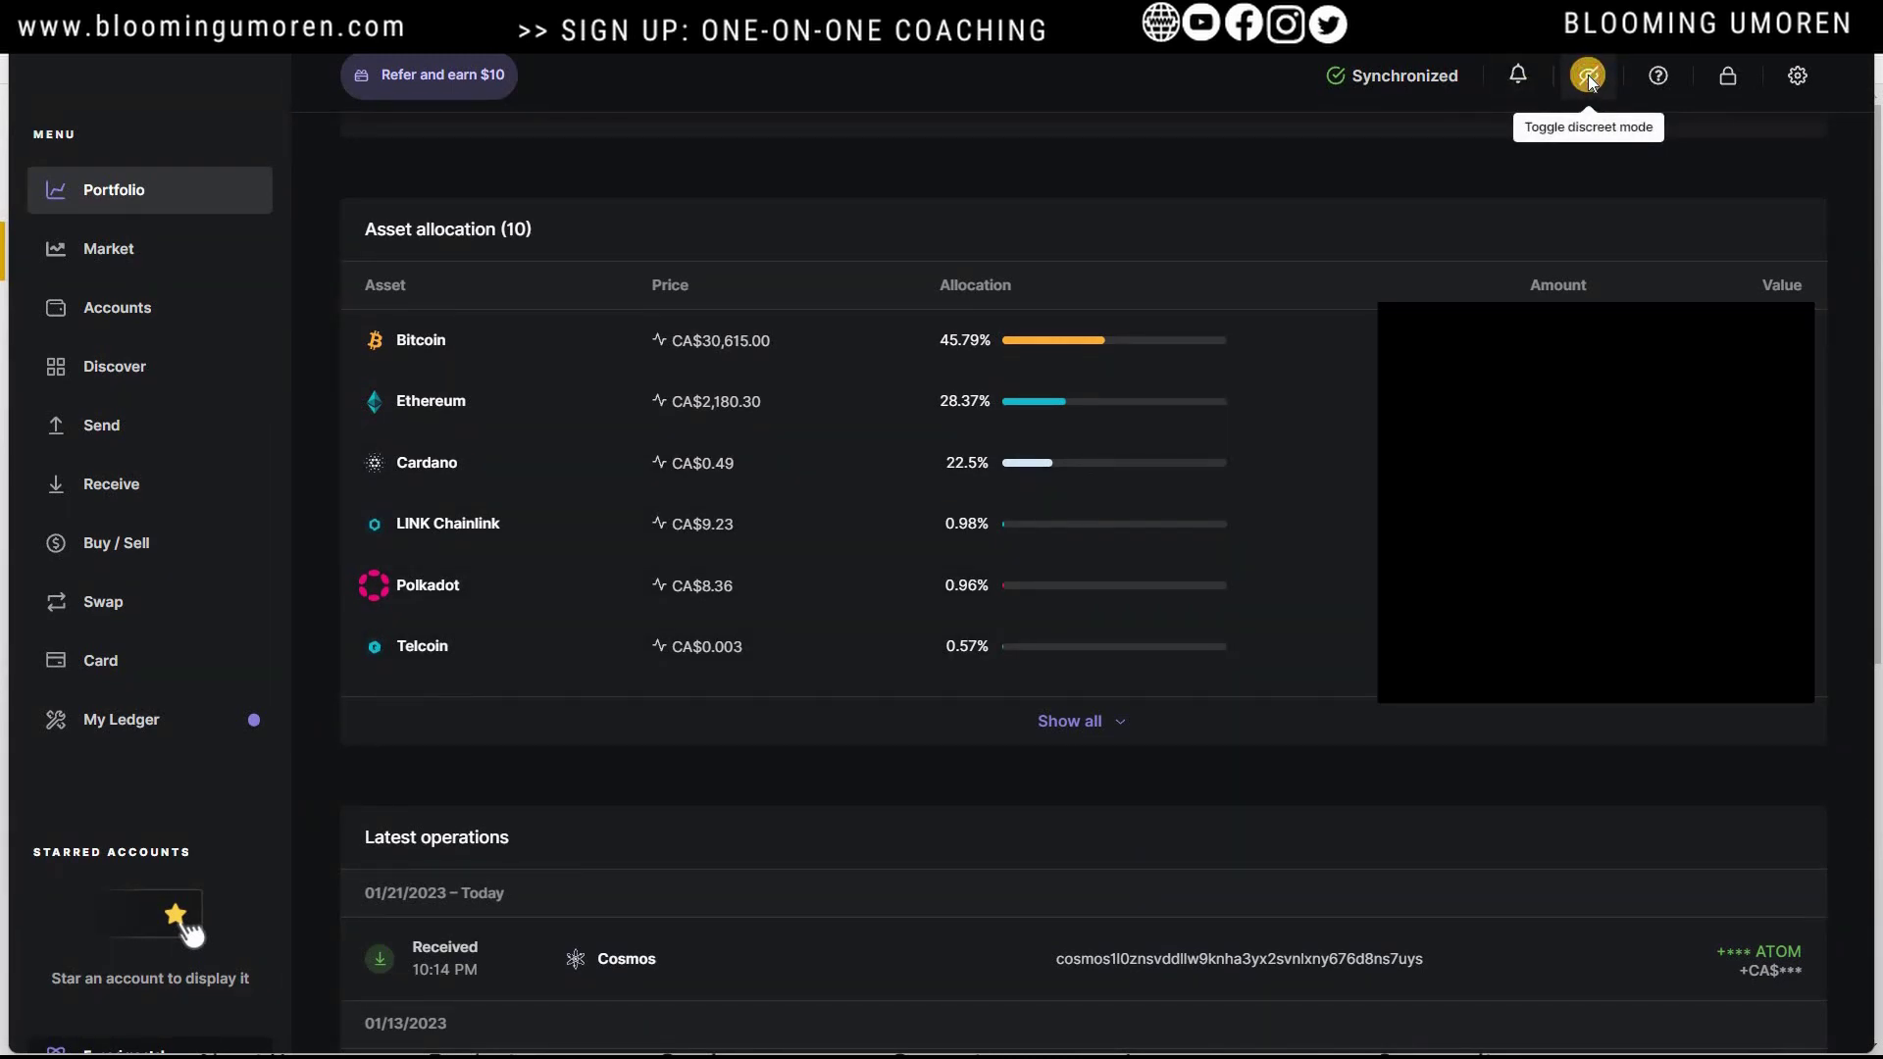
# Toggle discreet mode so the portfolio balances display as CA$***
pyautogui.click(1586, 78)
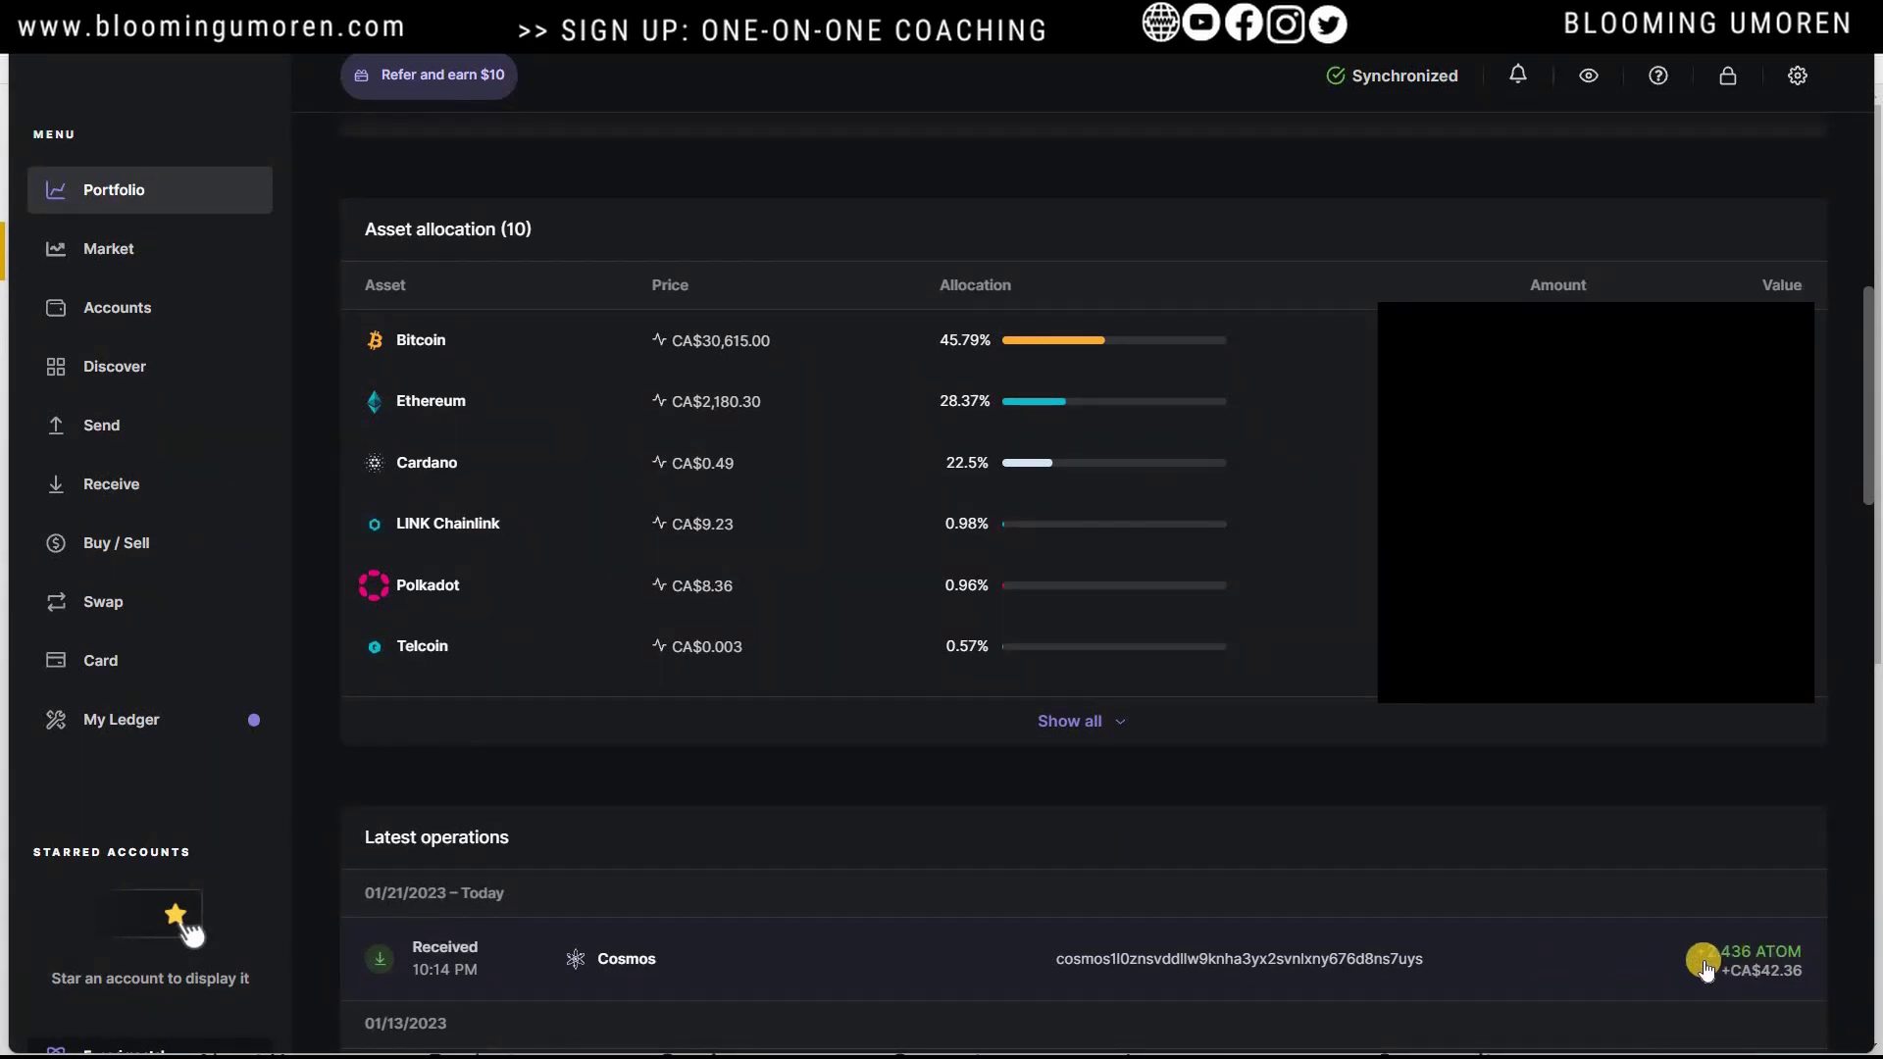
pyautogui.click(1596, 79)
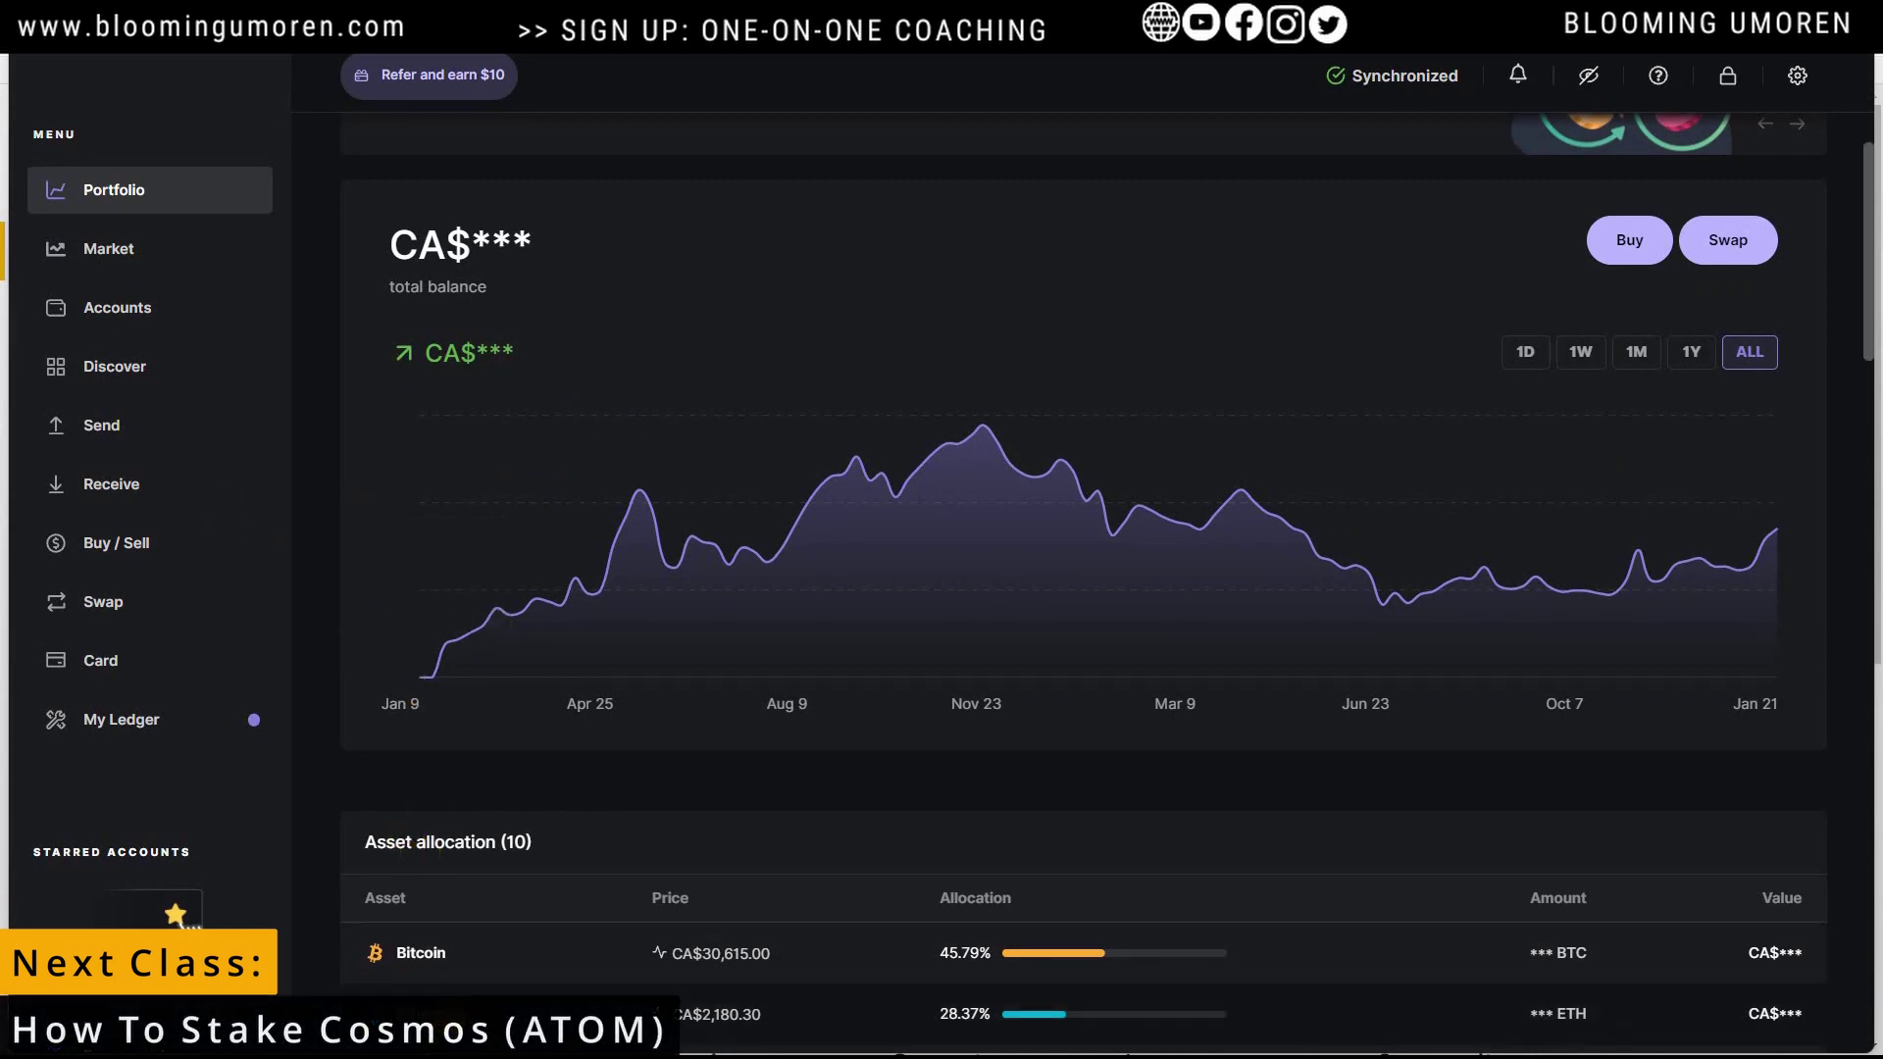
pyautogui.scroll(-5, 615, 970)
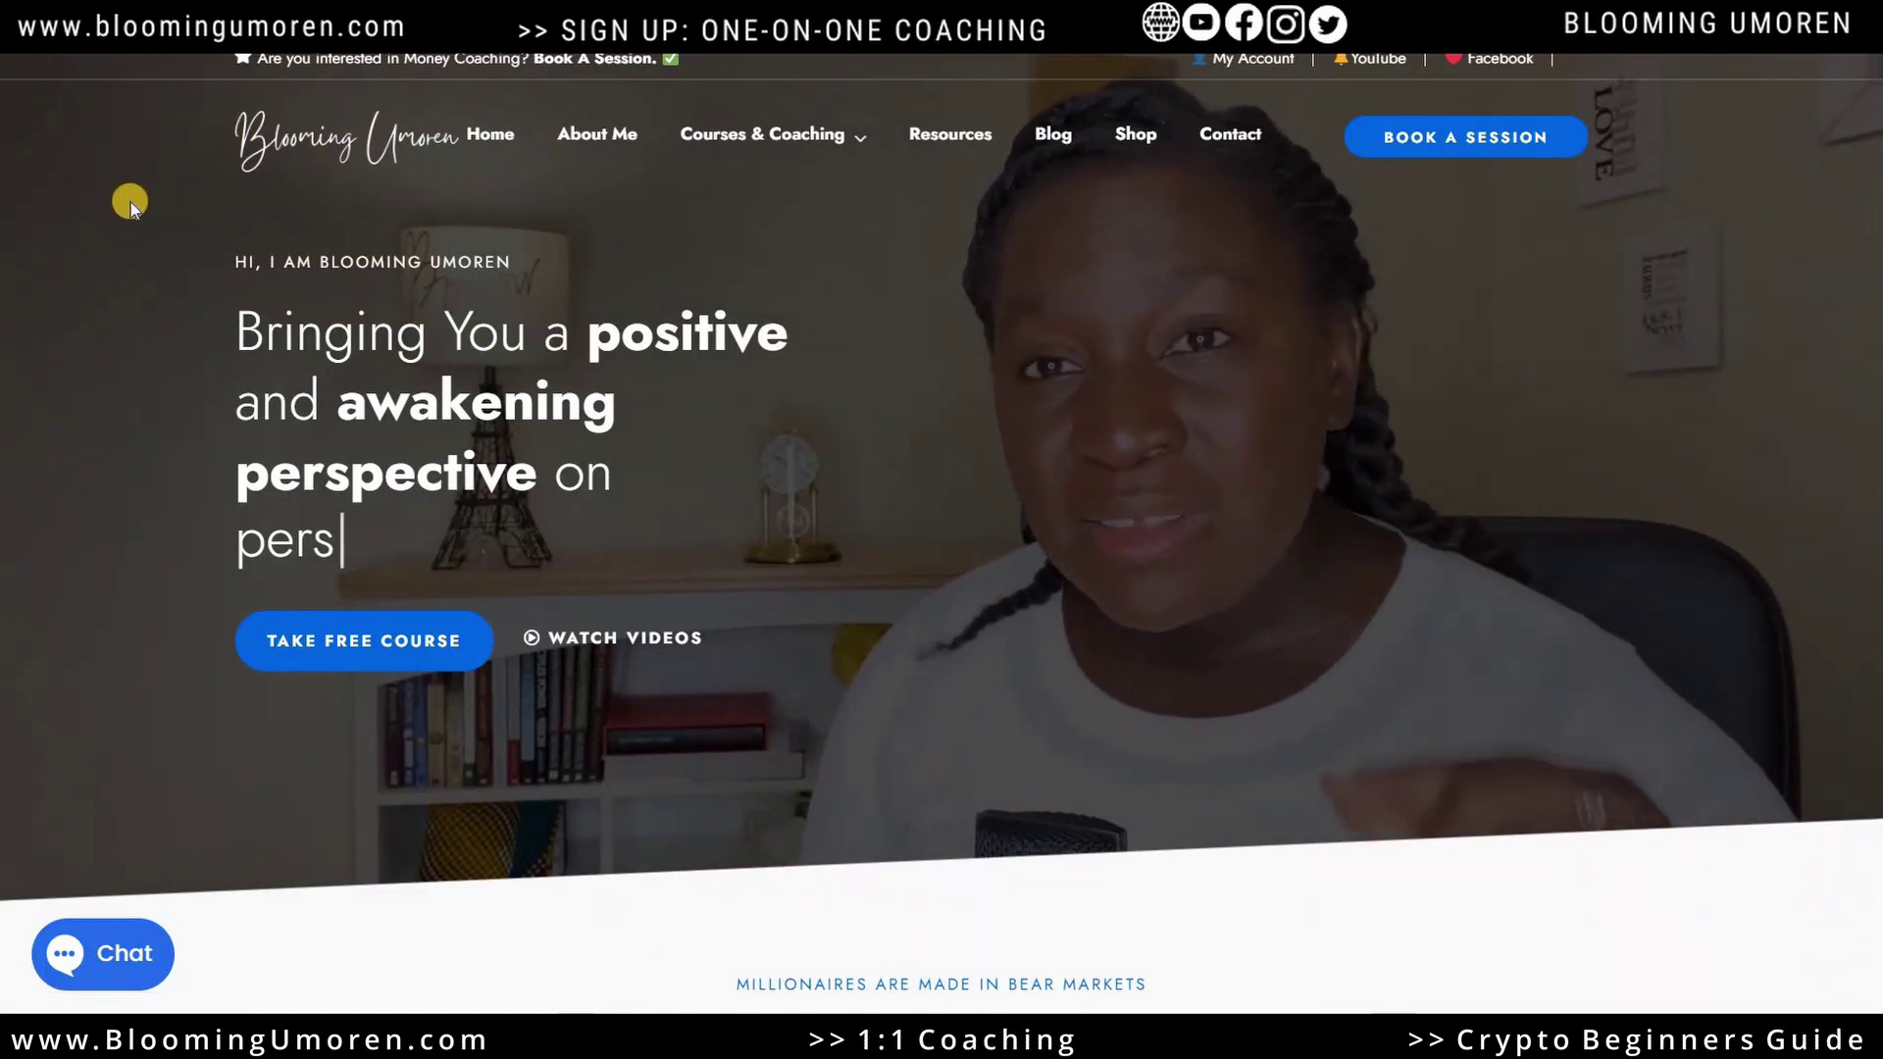
# Browse the Blooming Umoren homepage, then return to the top at the Courses & Coaching menu
pyautogui.scroll(-1, 131, 204)
pyautogui.scroll(-3, 131, 203)
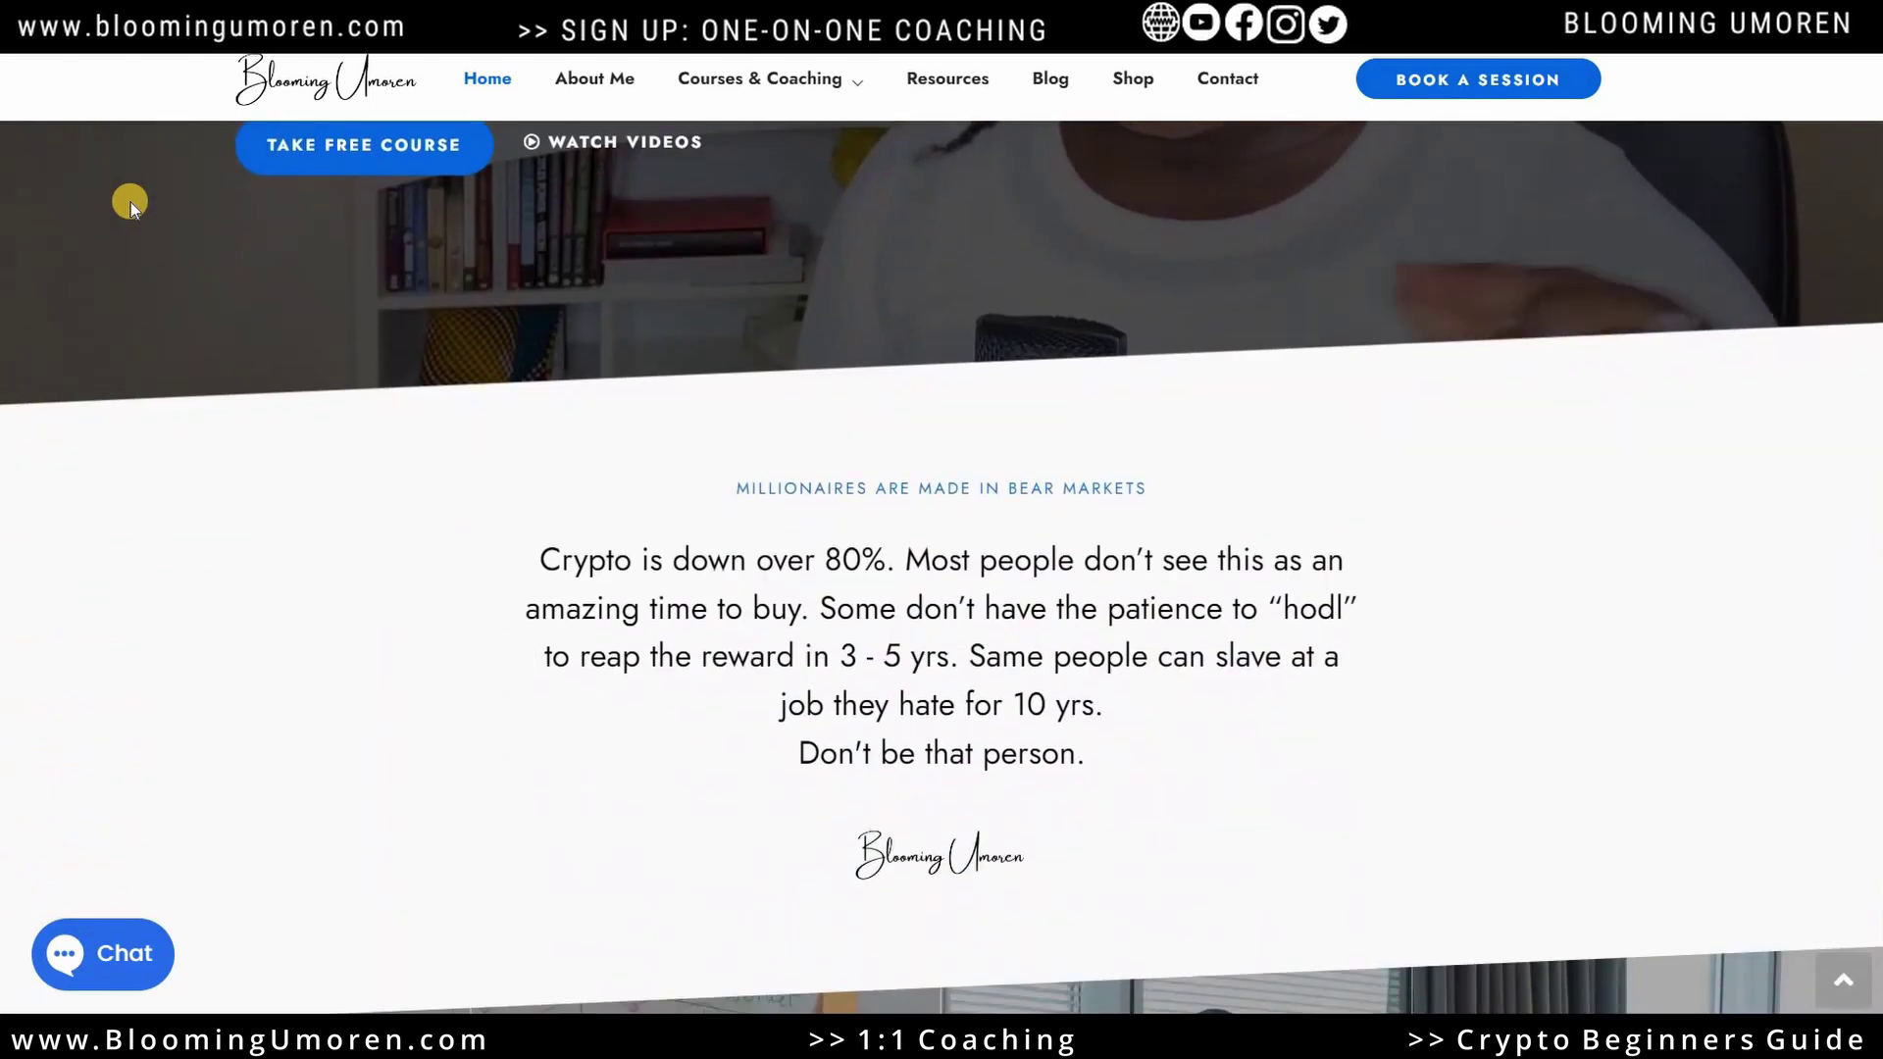
pyautogui.scroll(-1, 131, 202)
pyautogui.scroll(5, 131, 201)
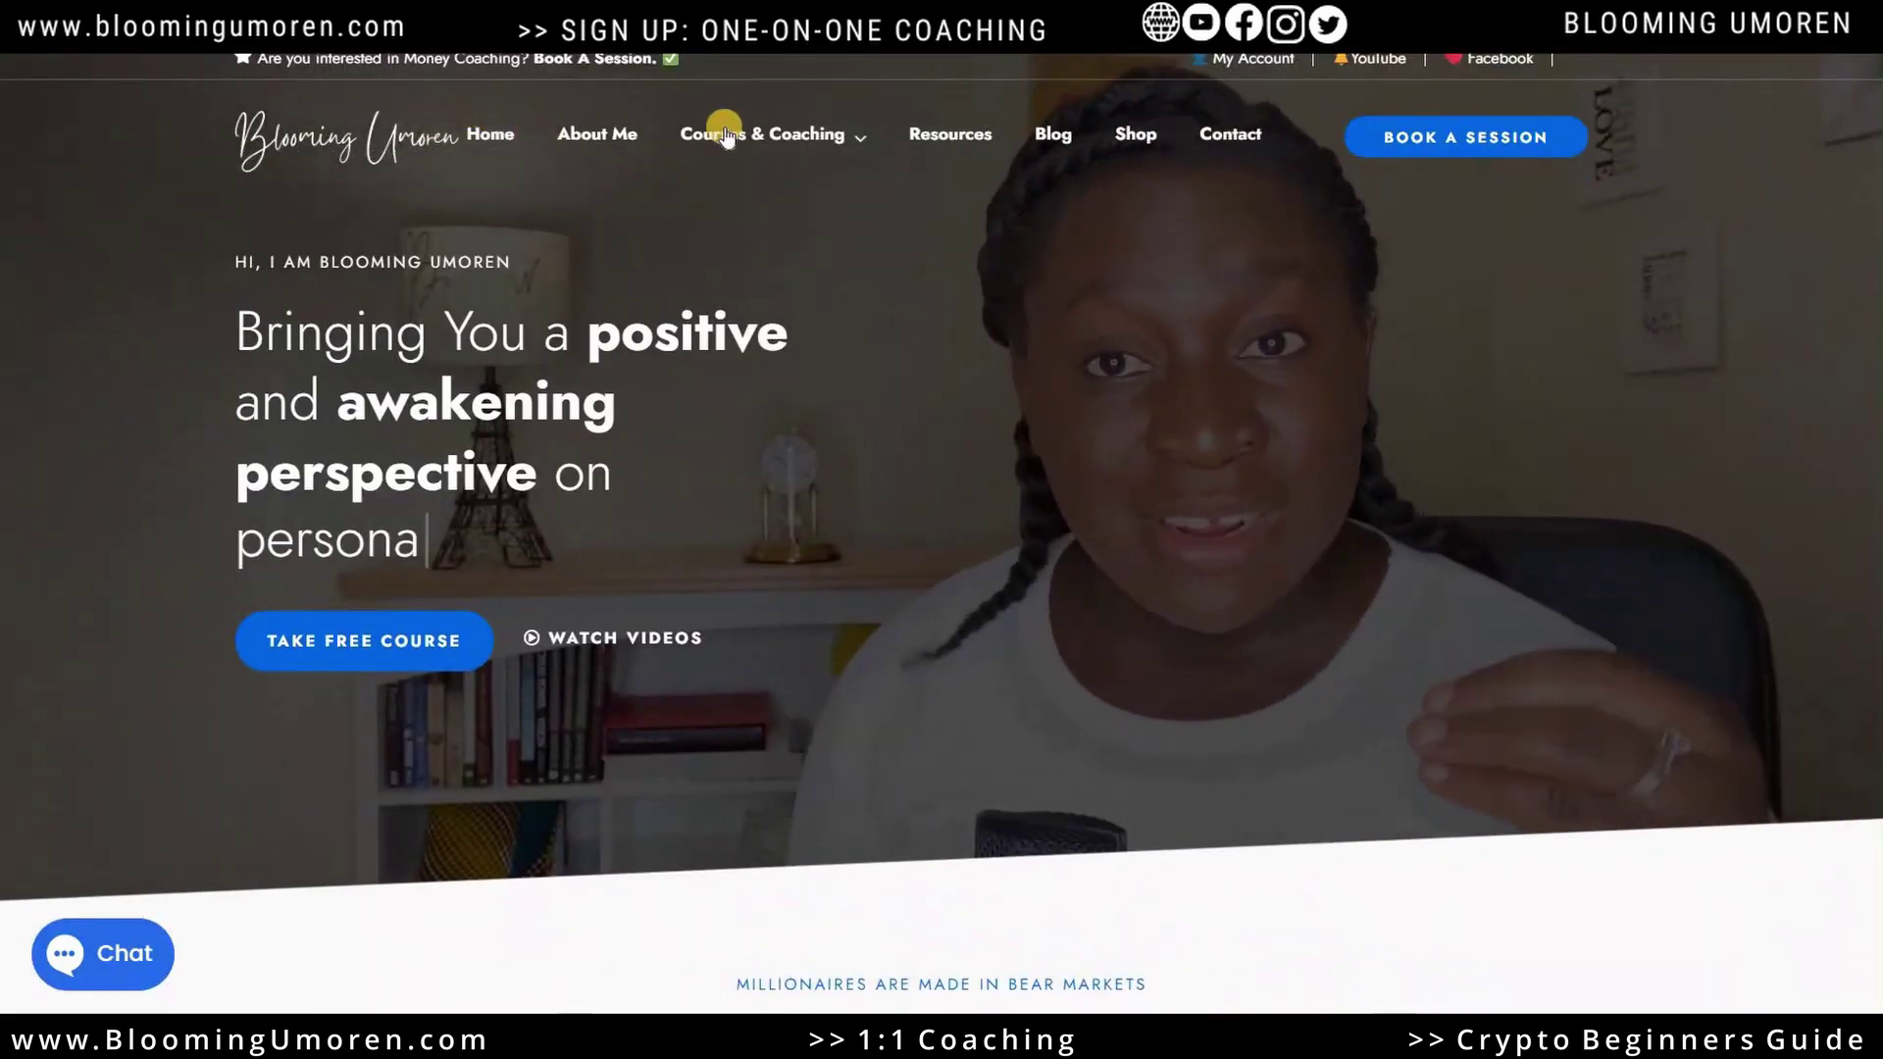
pyautogui.moveTo(760, 133)
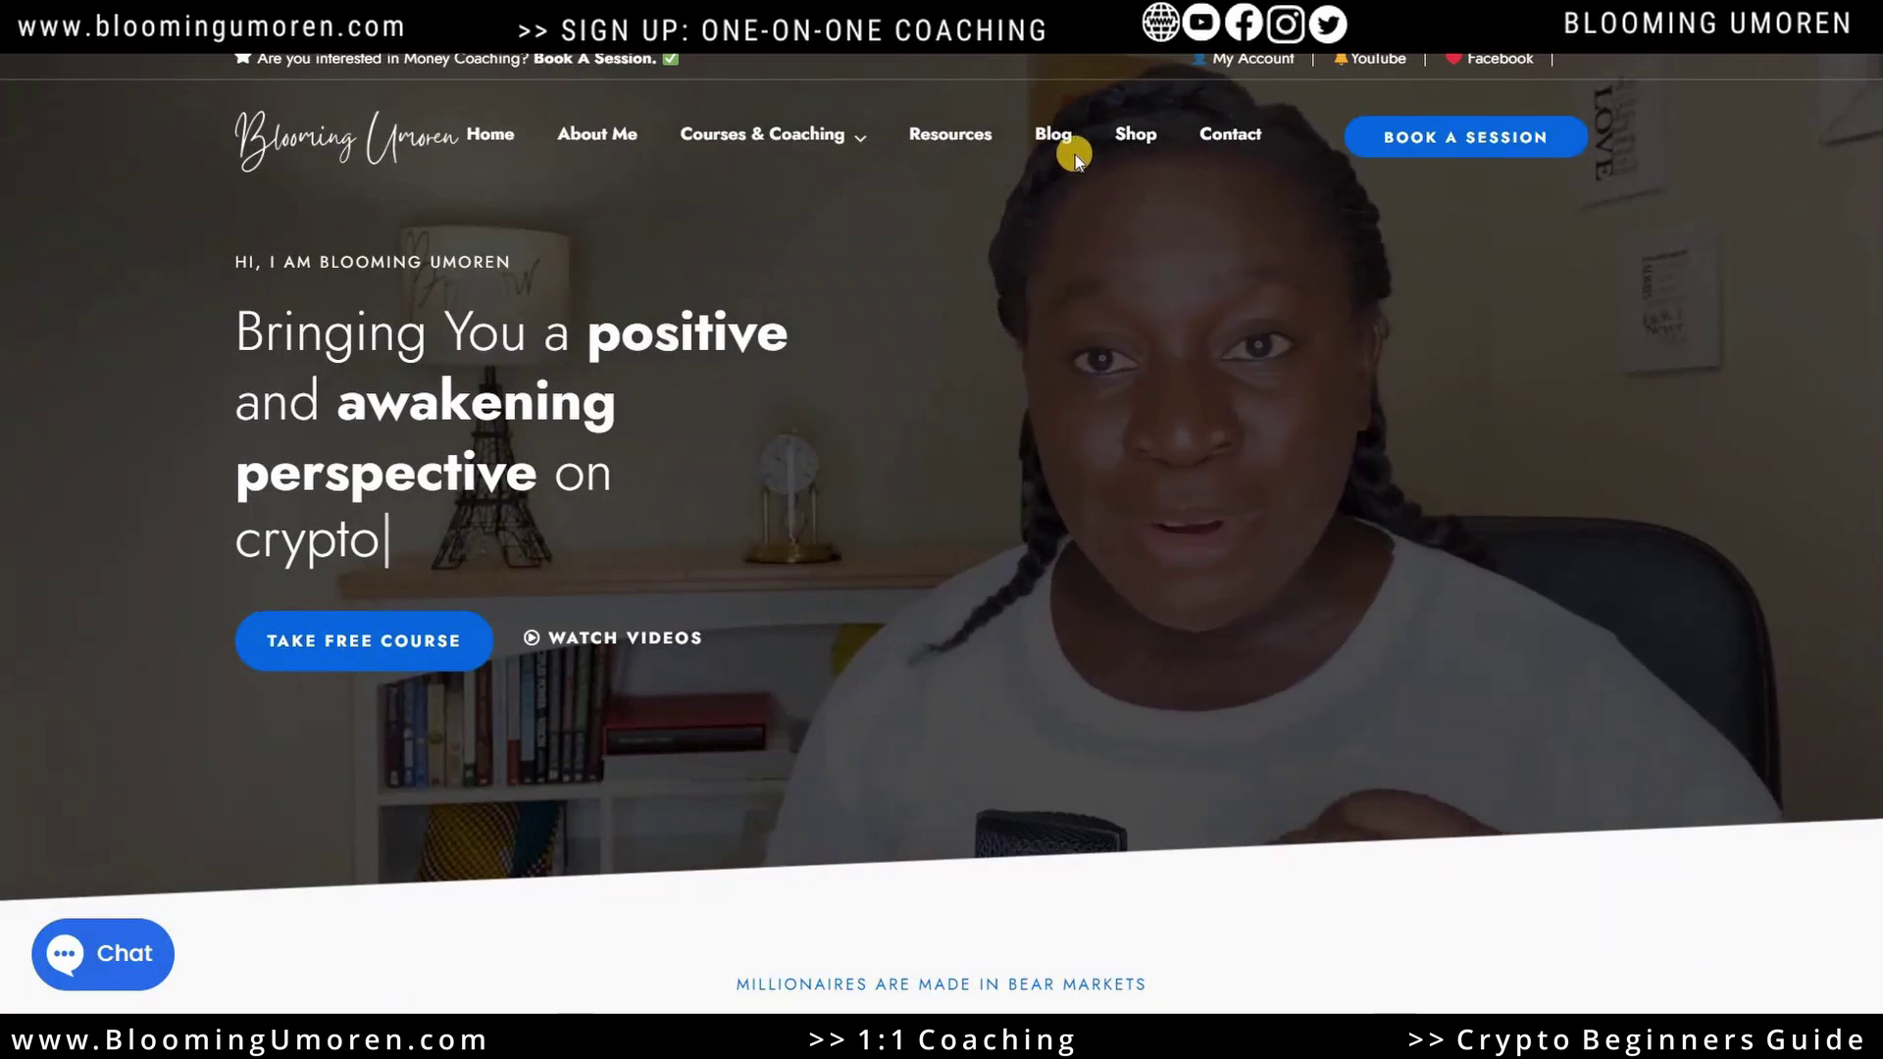
# Go to the Blooming Umoren Shop page and browse its course listings
pyautogui.click(1133, 137)
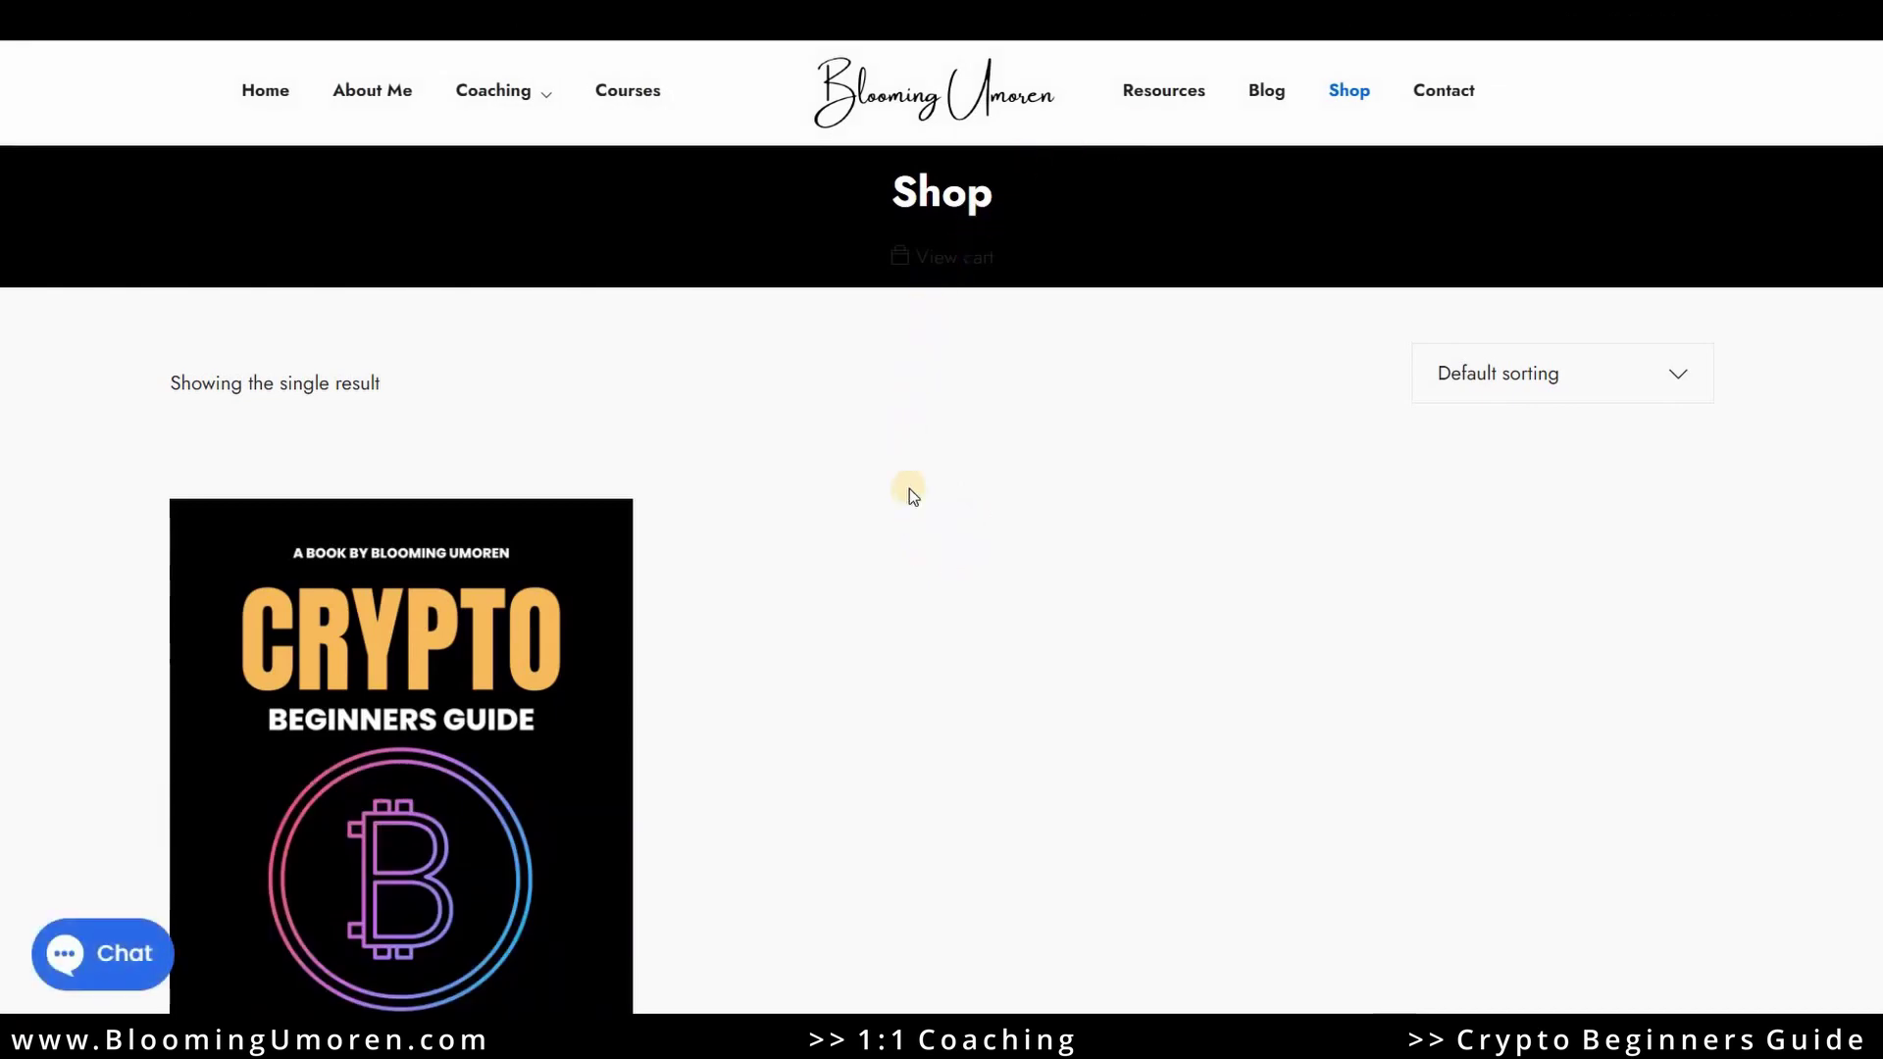
pyautogui.scroll(-4, 912, 500)
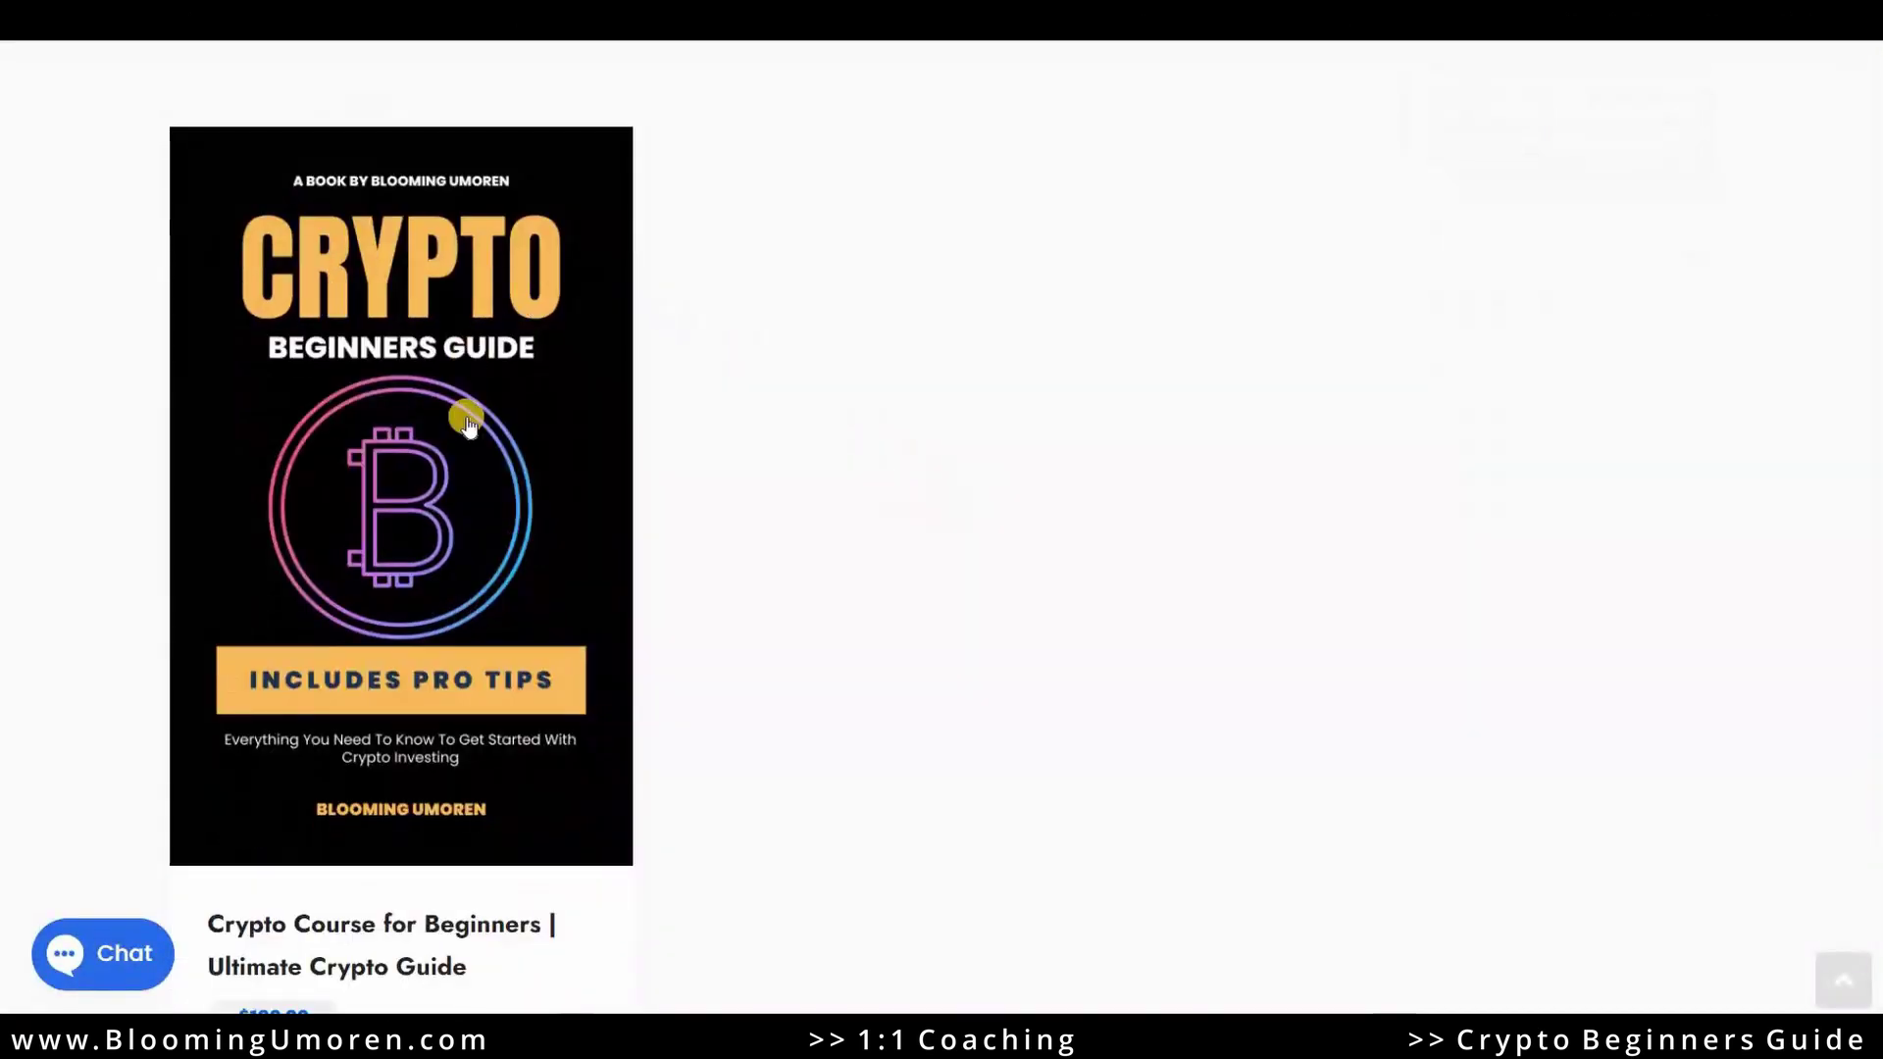
pyautogui.scroll(-2, 530, 483)
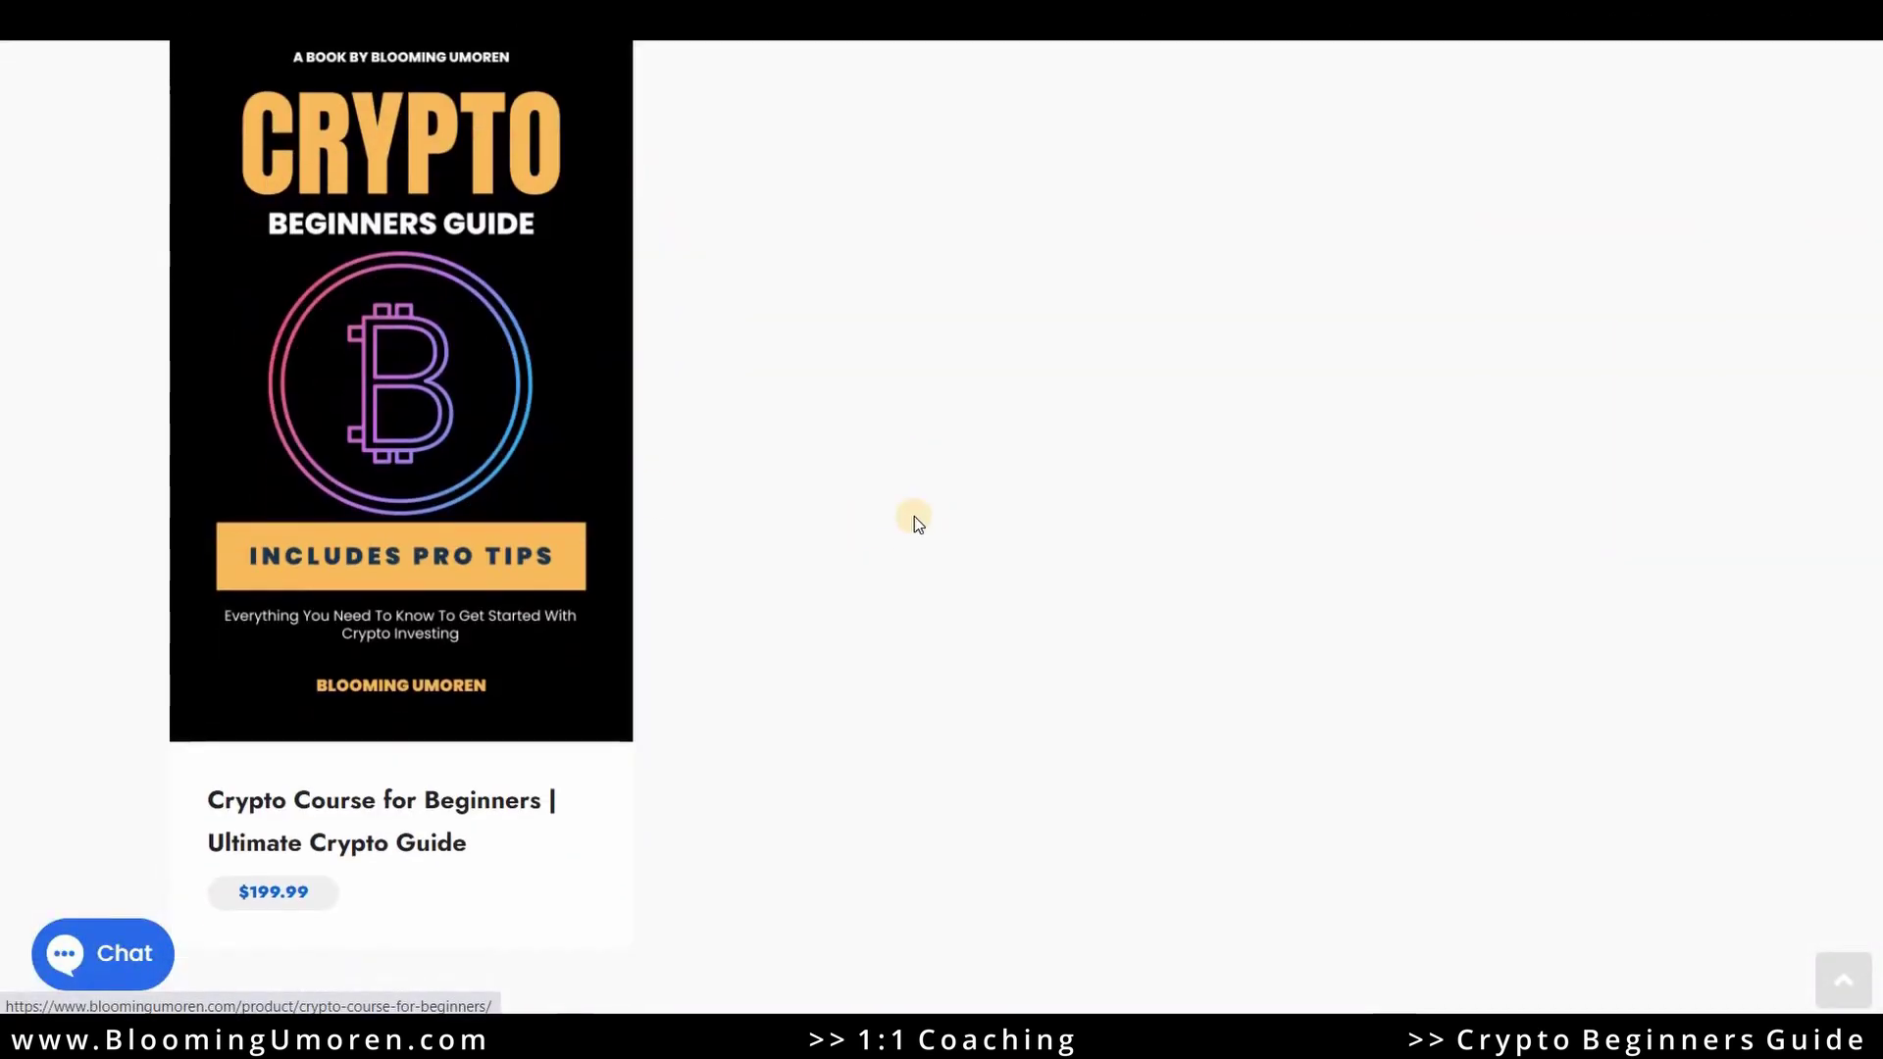
pyautogui.scroll(2, 914, 516)
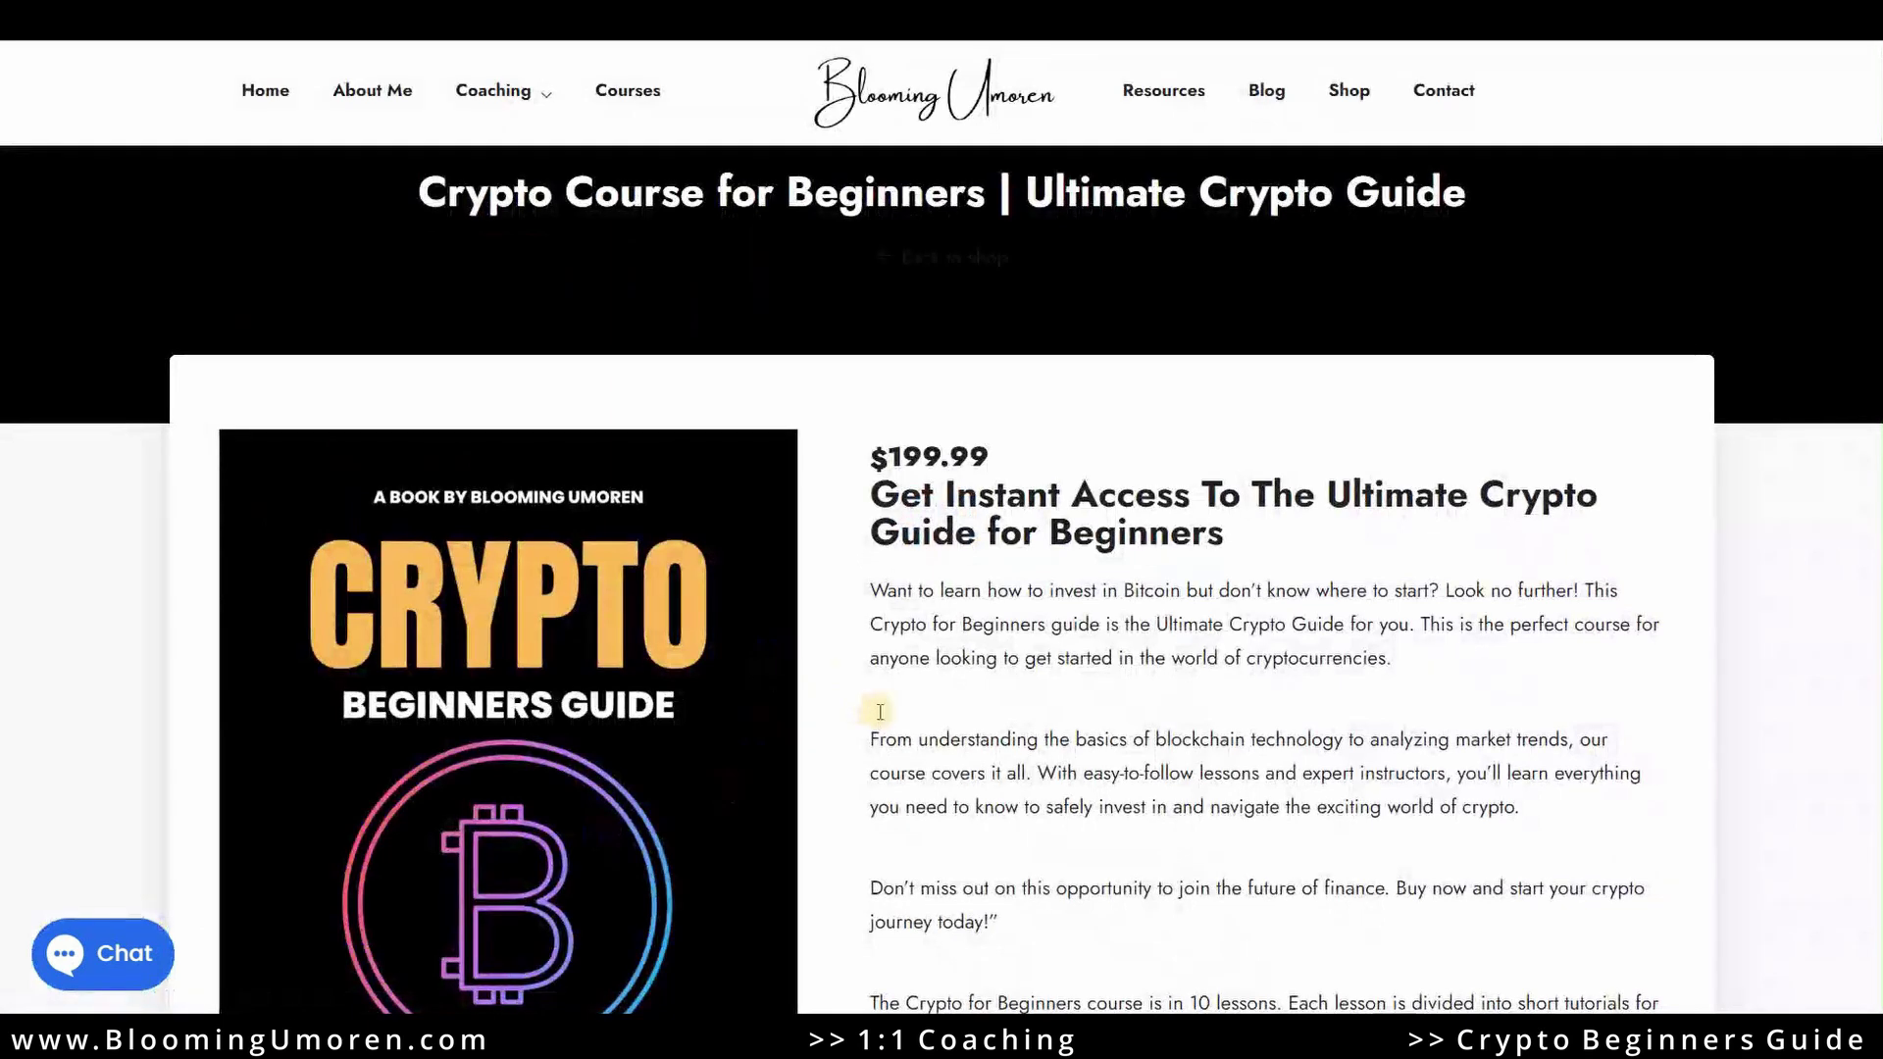
# Read through the $199.99 Crypto Course for Beginners description and its 10-lesson outline
pyautogui.scroll(-1, 903, 709)
pyautogui.scroll(-1, 906, 709)
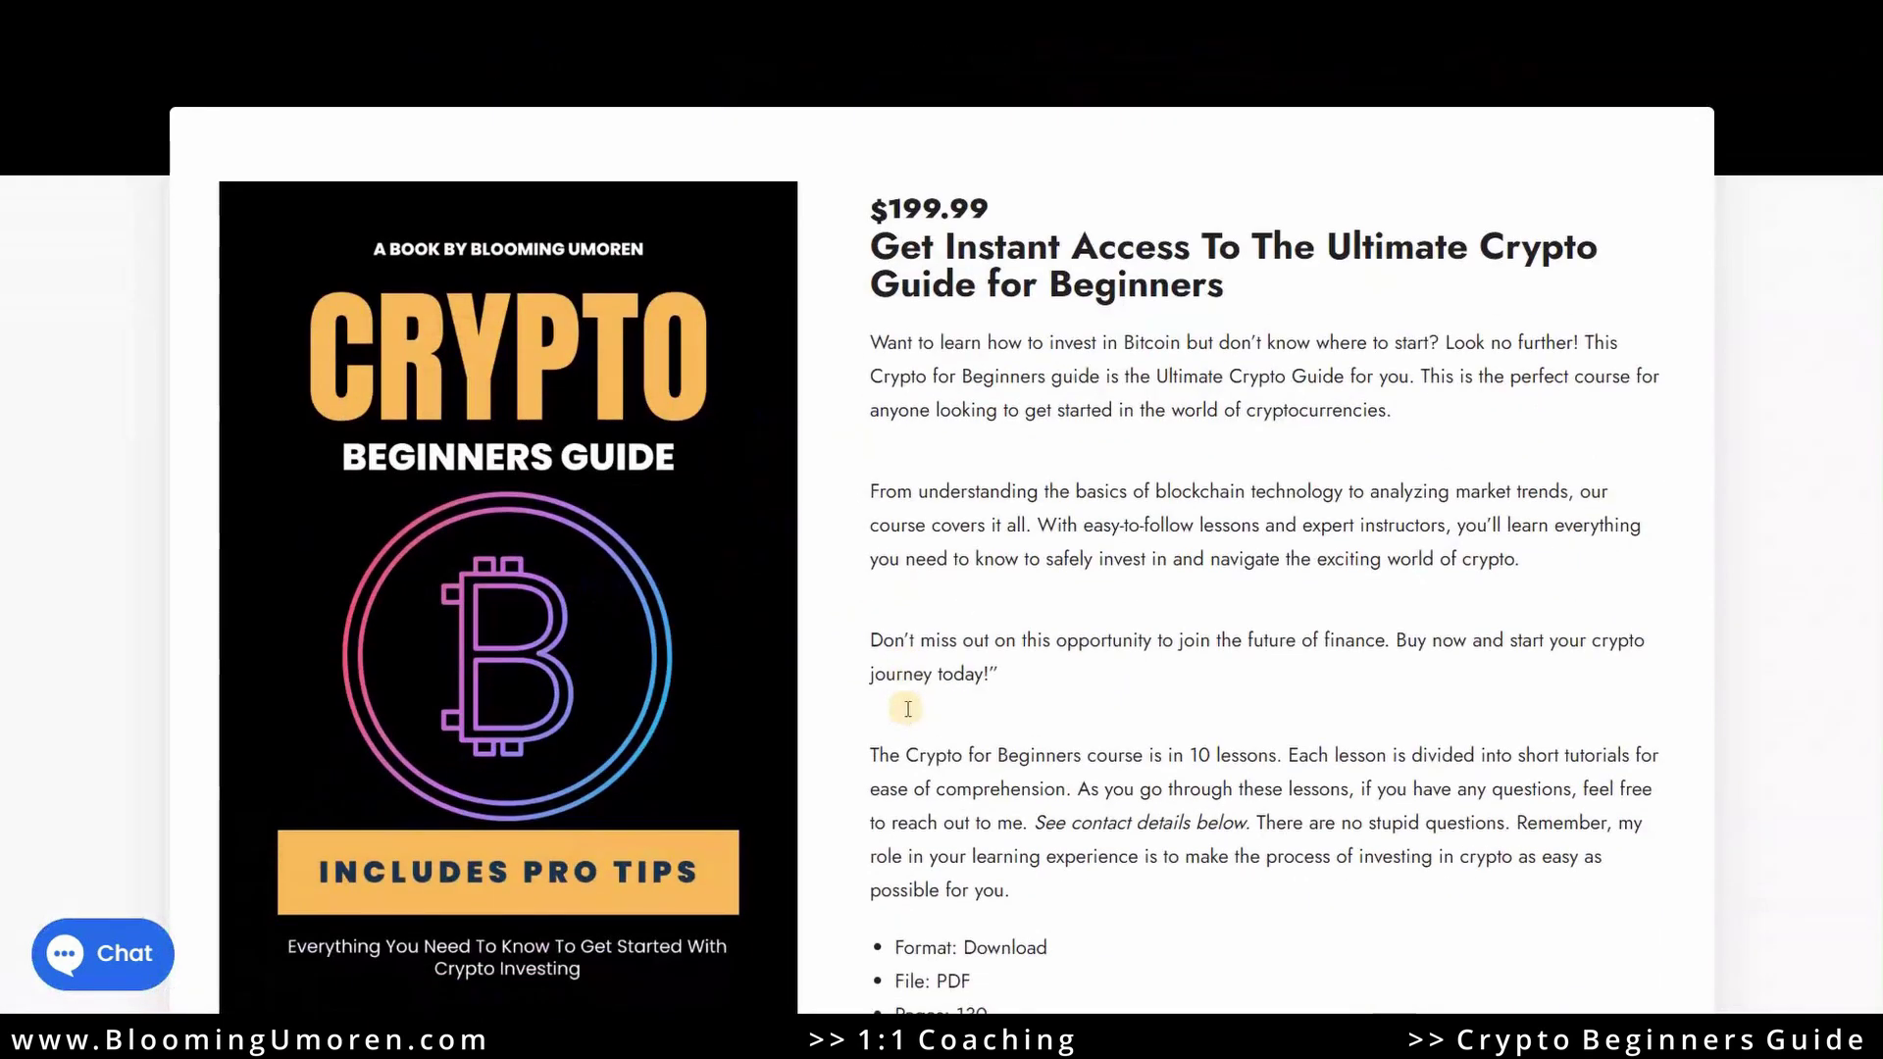
pyautogui.scroll(-1, 907, 708)
pyautogui.scroll(-1, 907, 708)
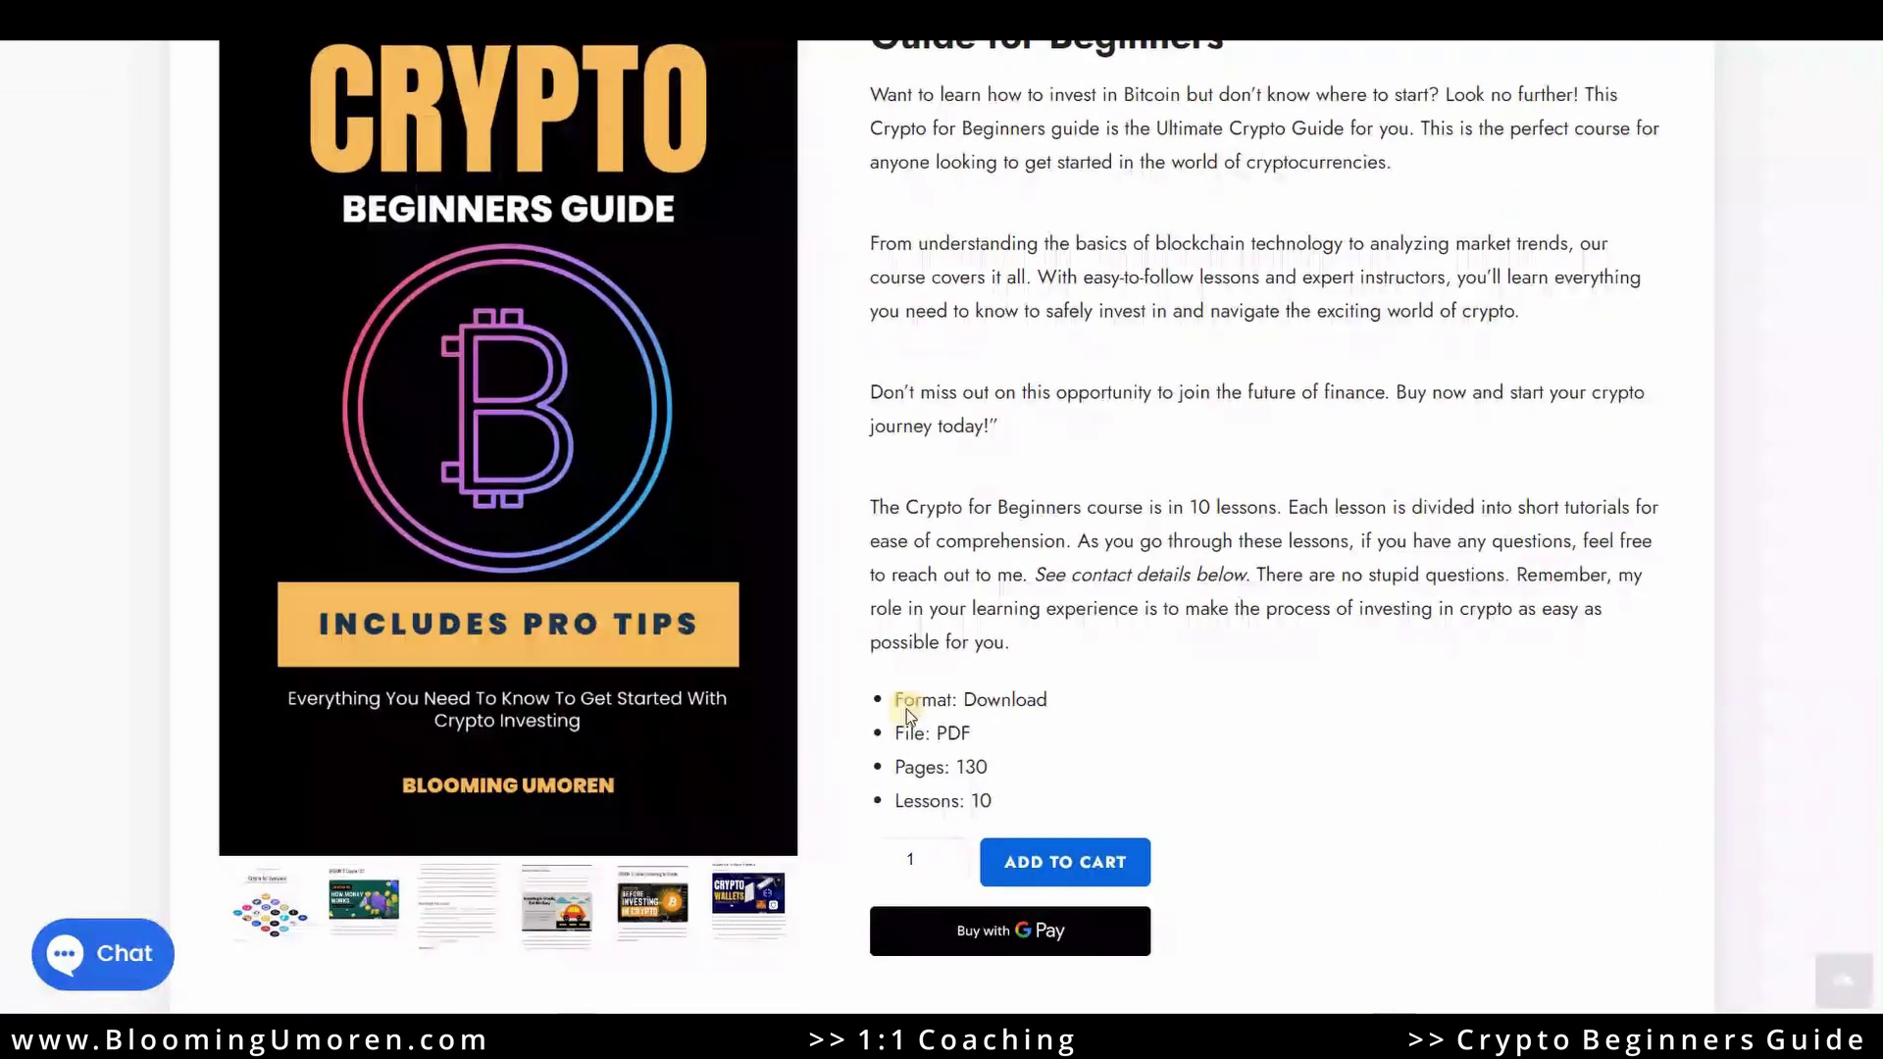
pyautogui.scroll(-1, 906, 709)
pyautogui.scroll(-2, 906, 709)
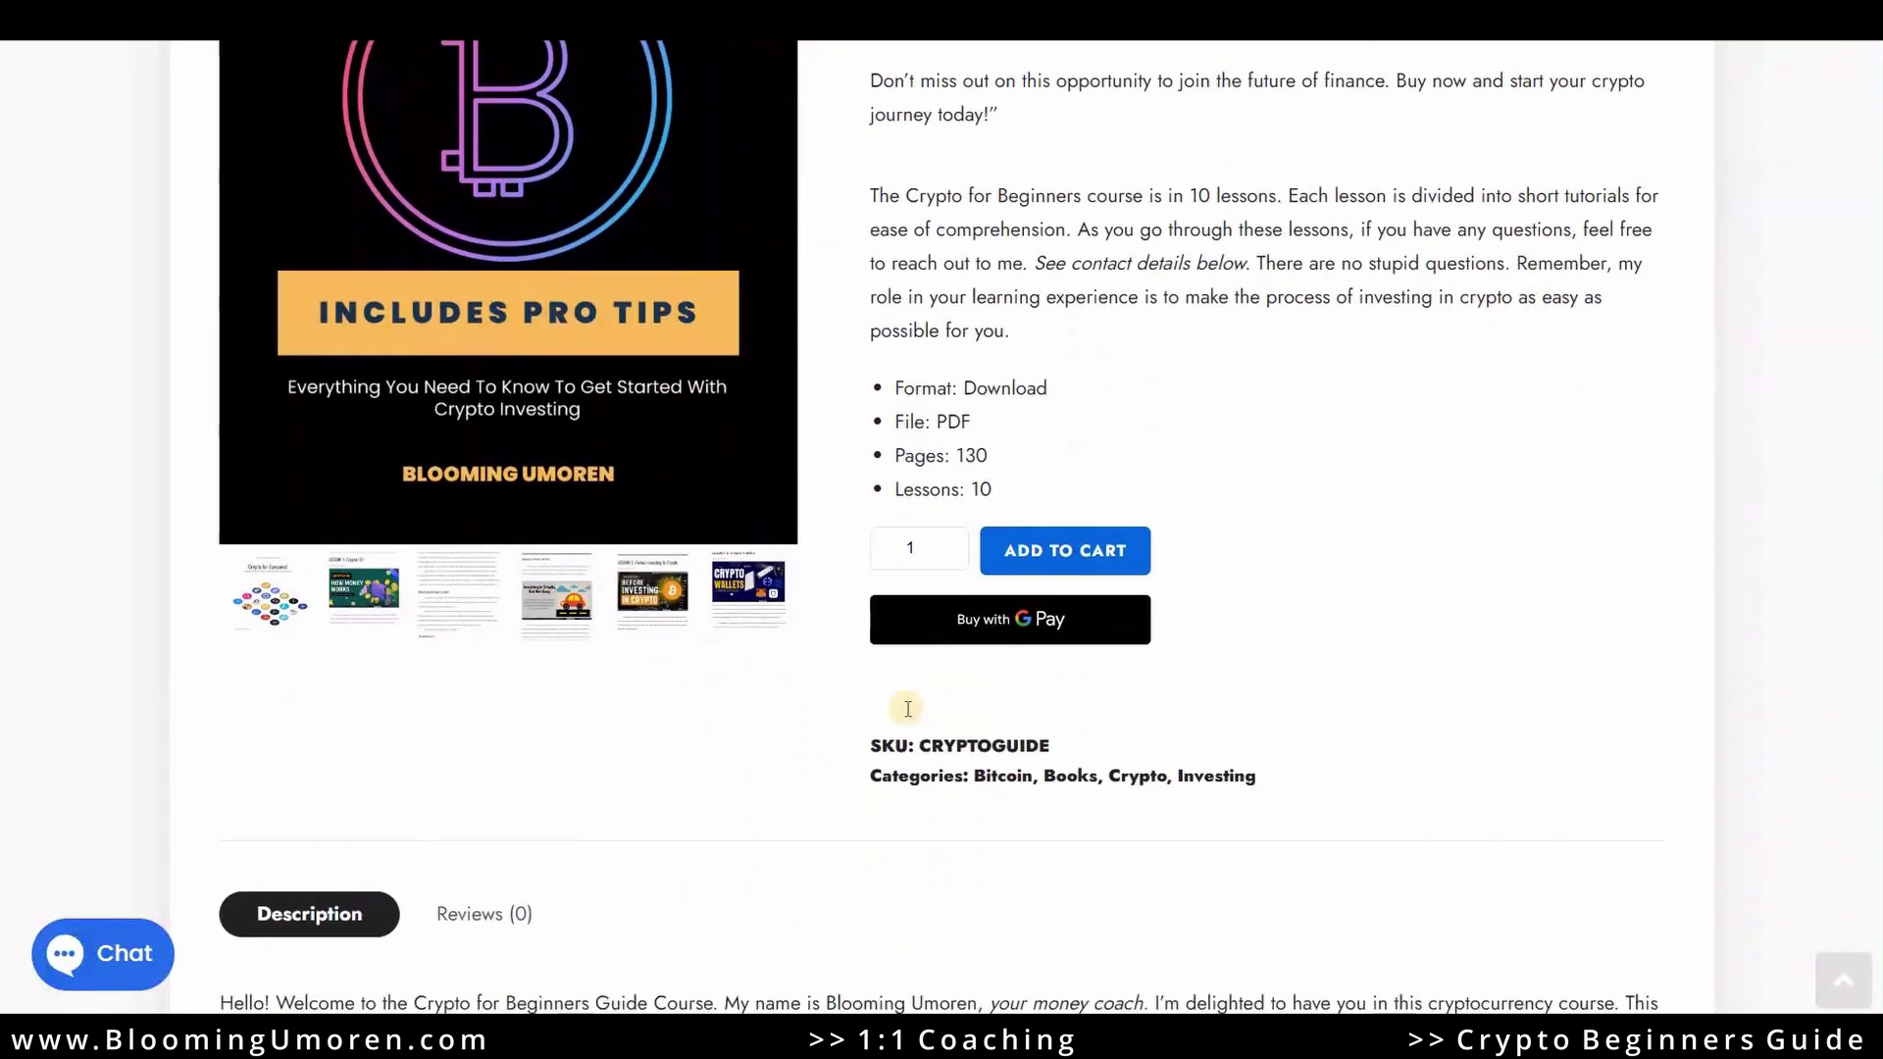
pyautogui.scroll(-3, 906, 709)
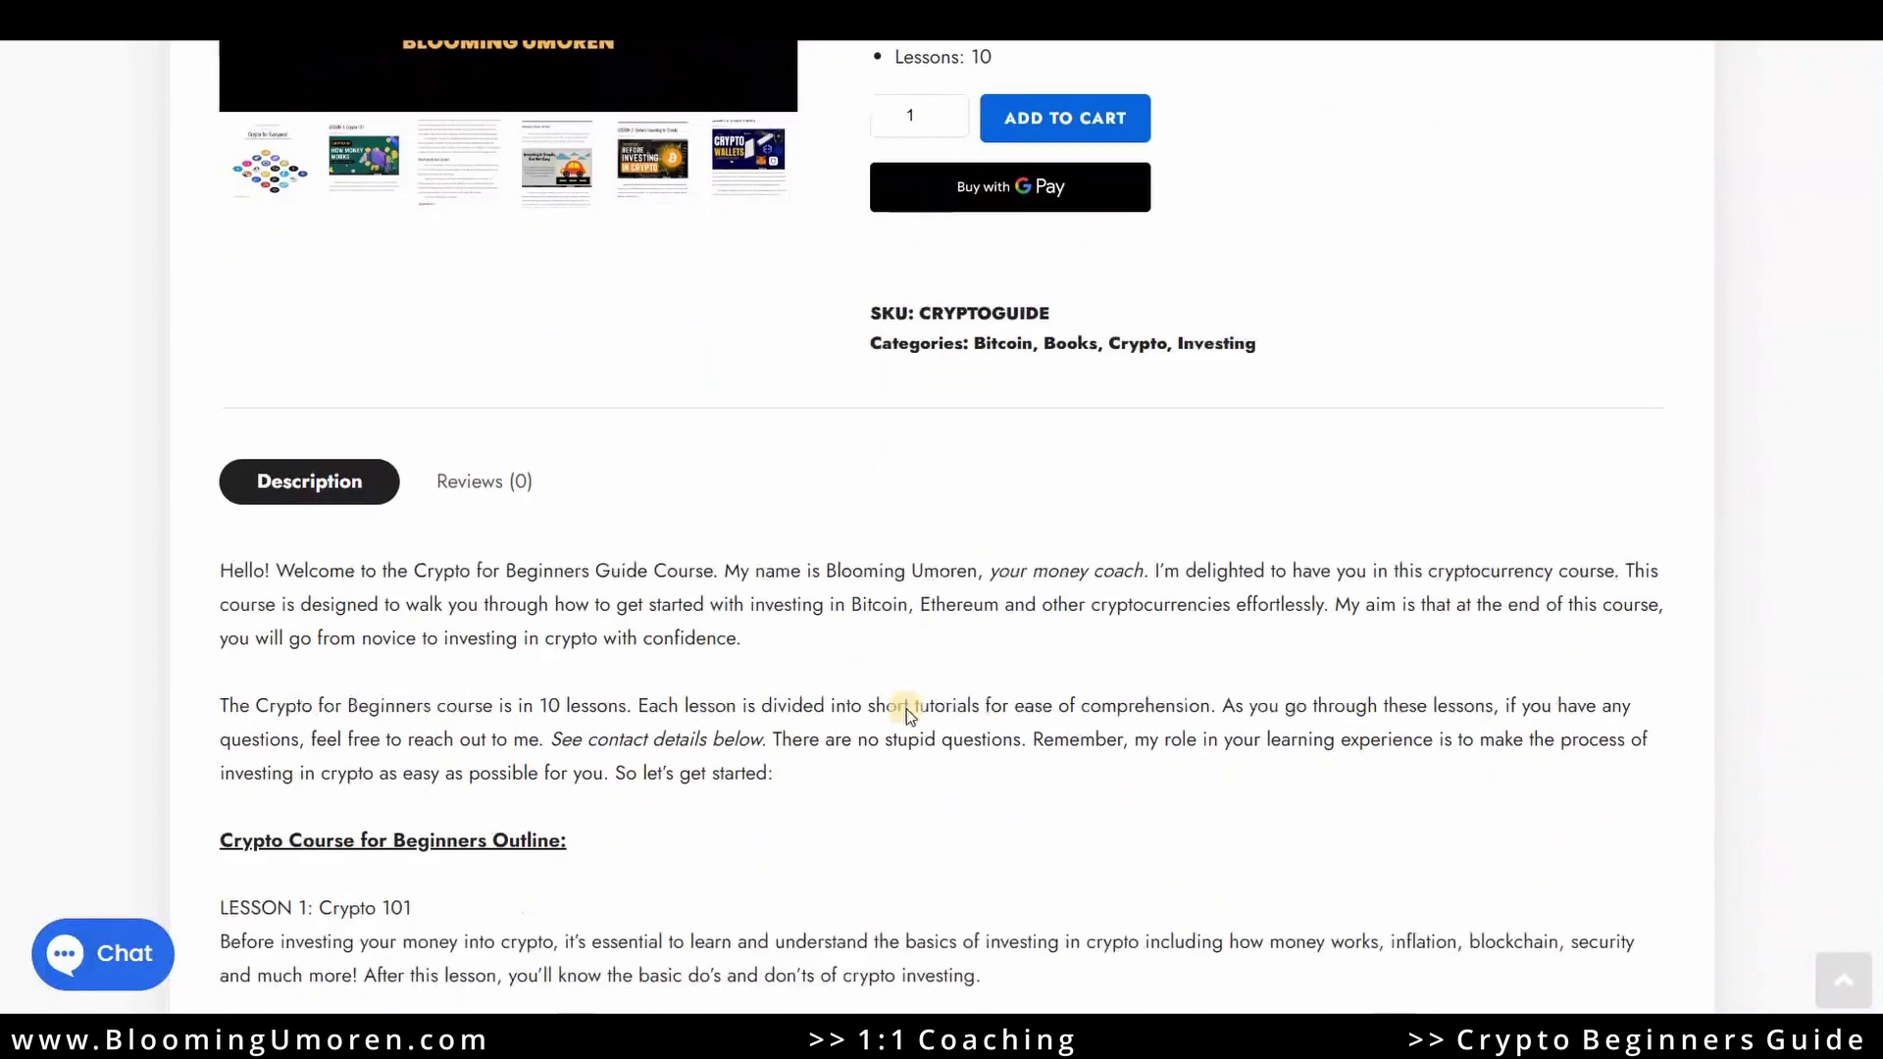
pyautogui.scroll(-3, 906, 713)
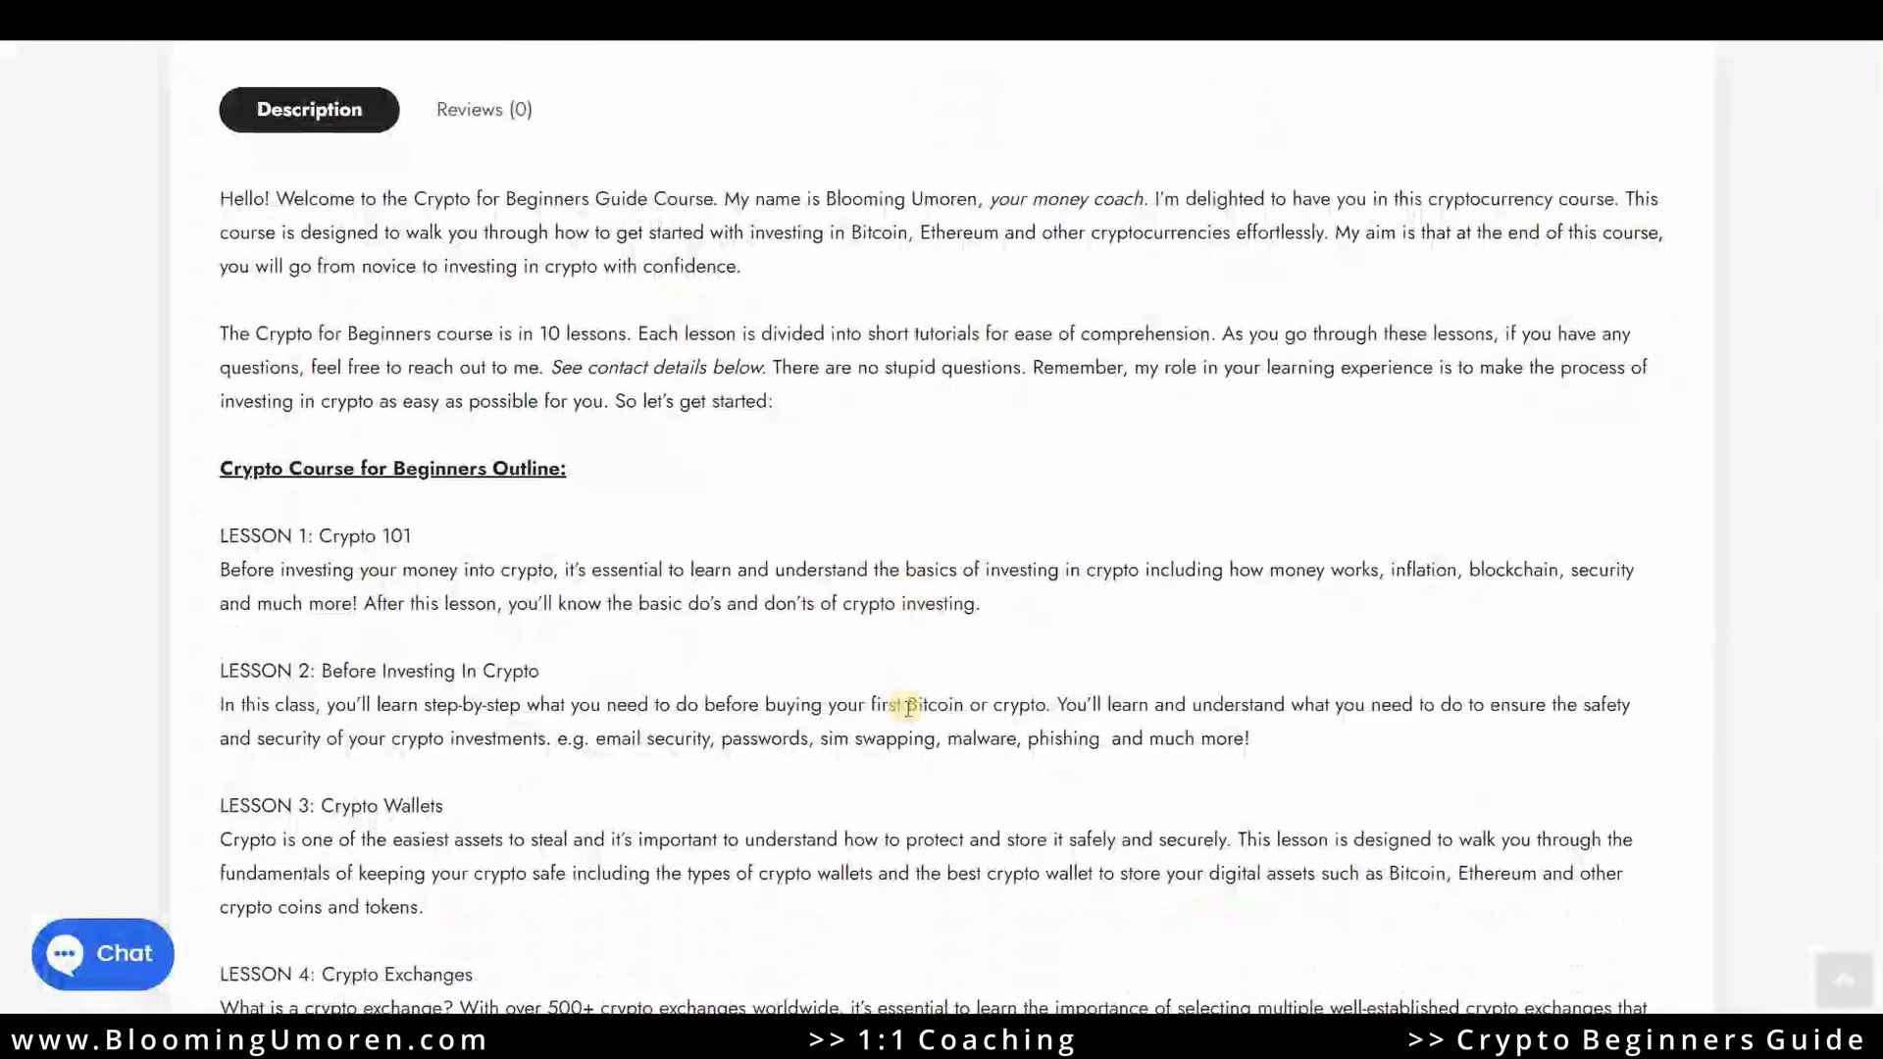
pyautogui.scroll(-3, 908, 706)
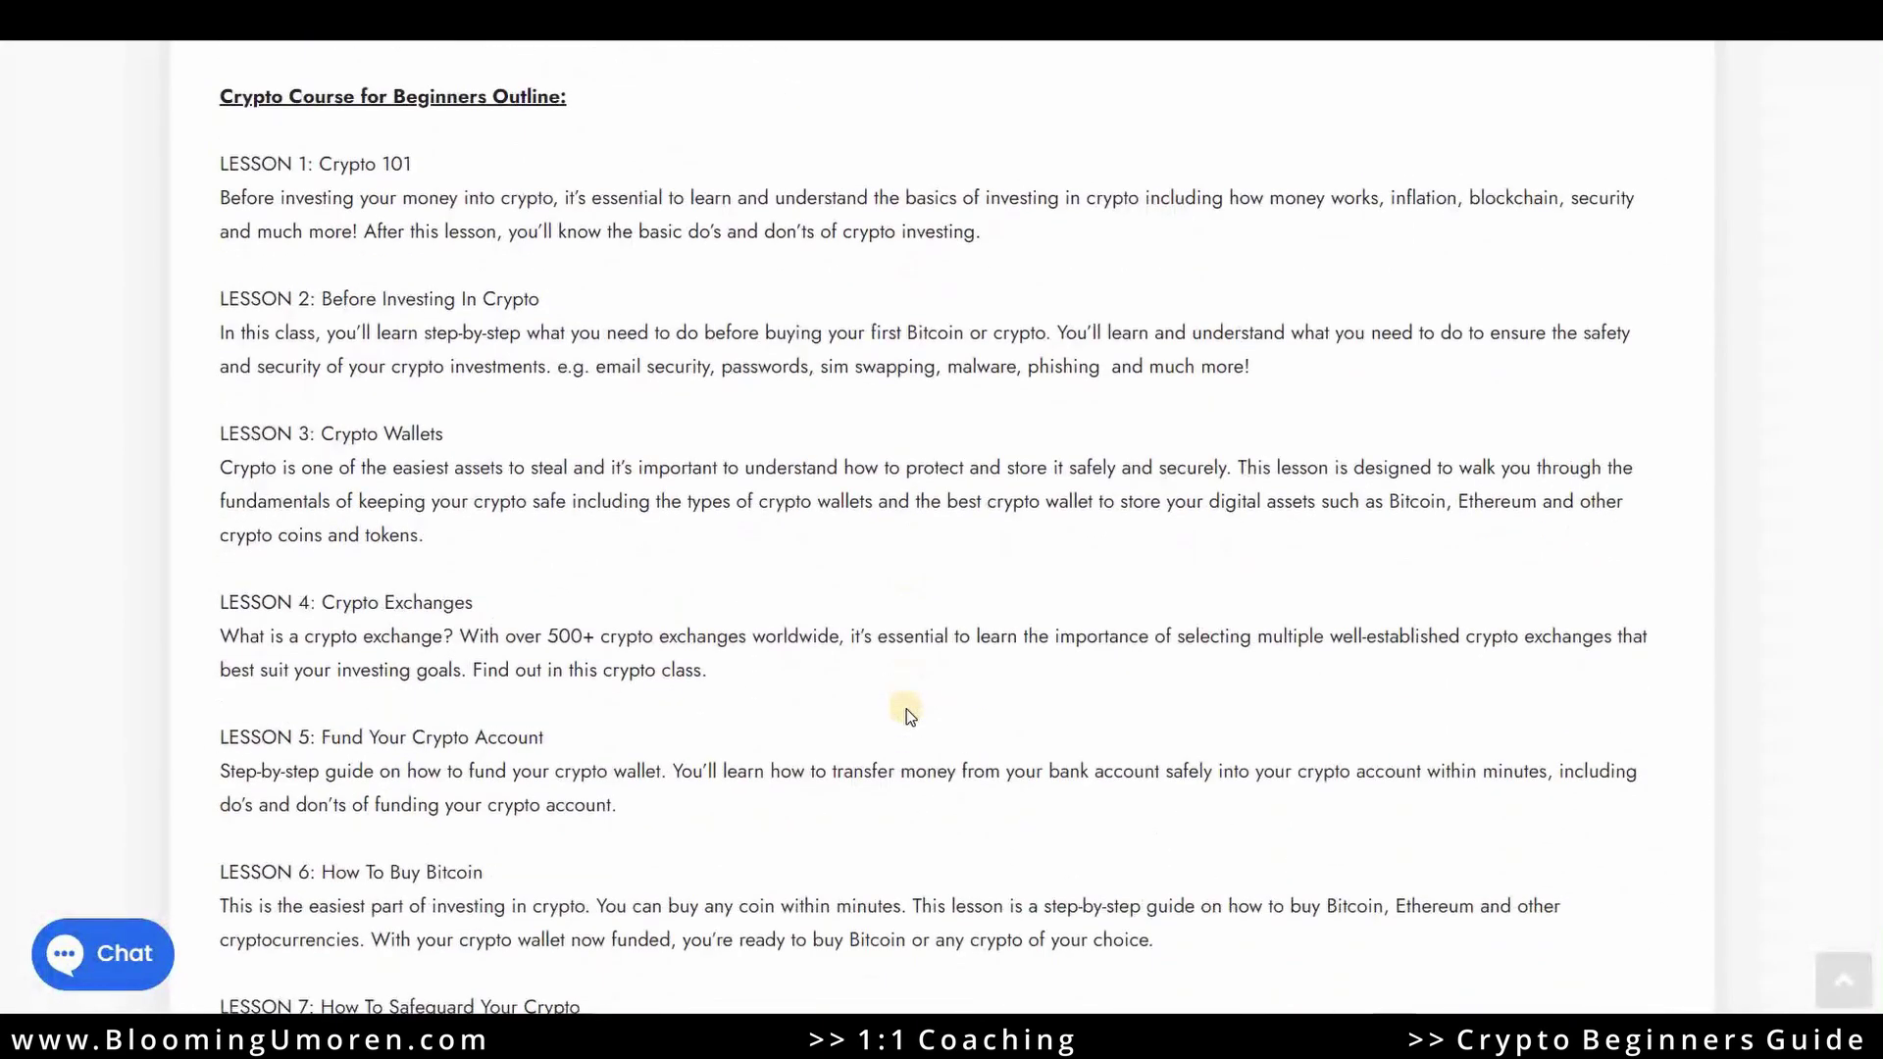
pyautogui.scroll(-5, 906, 715)
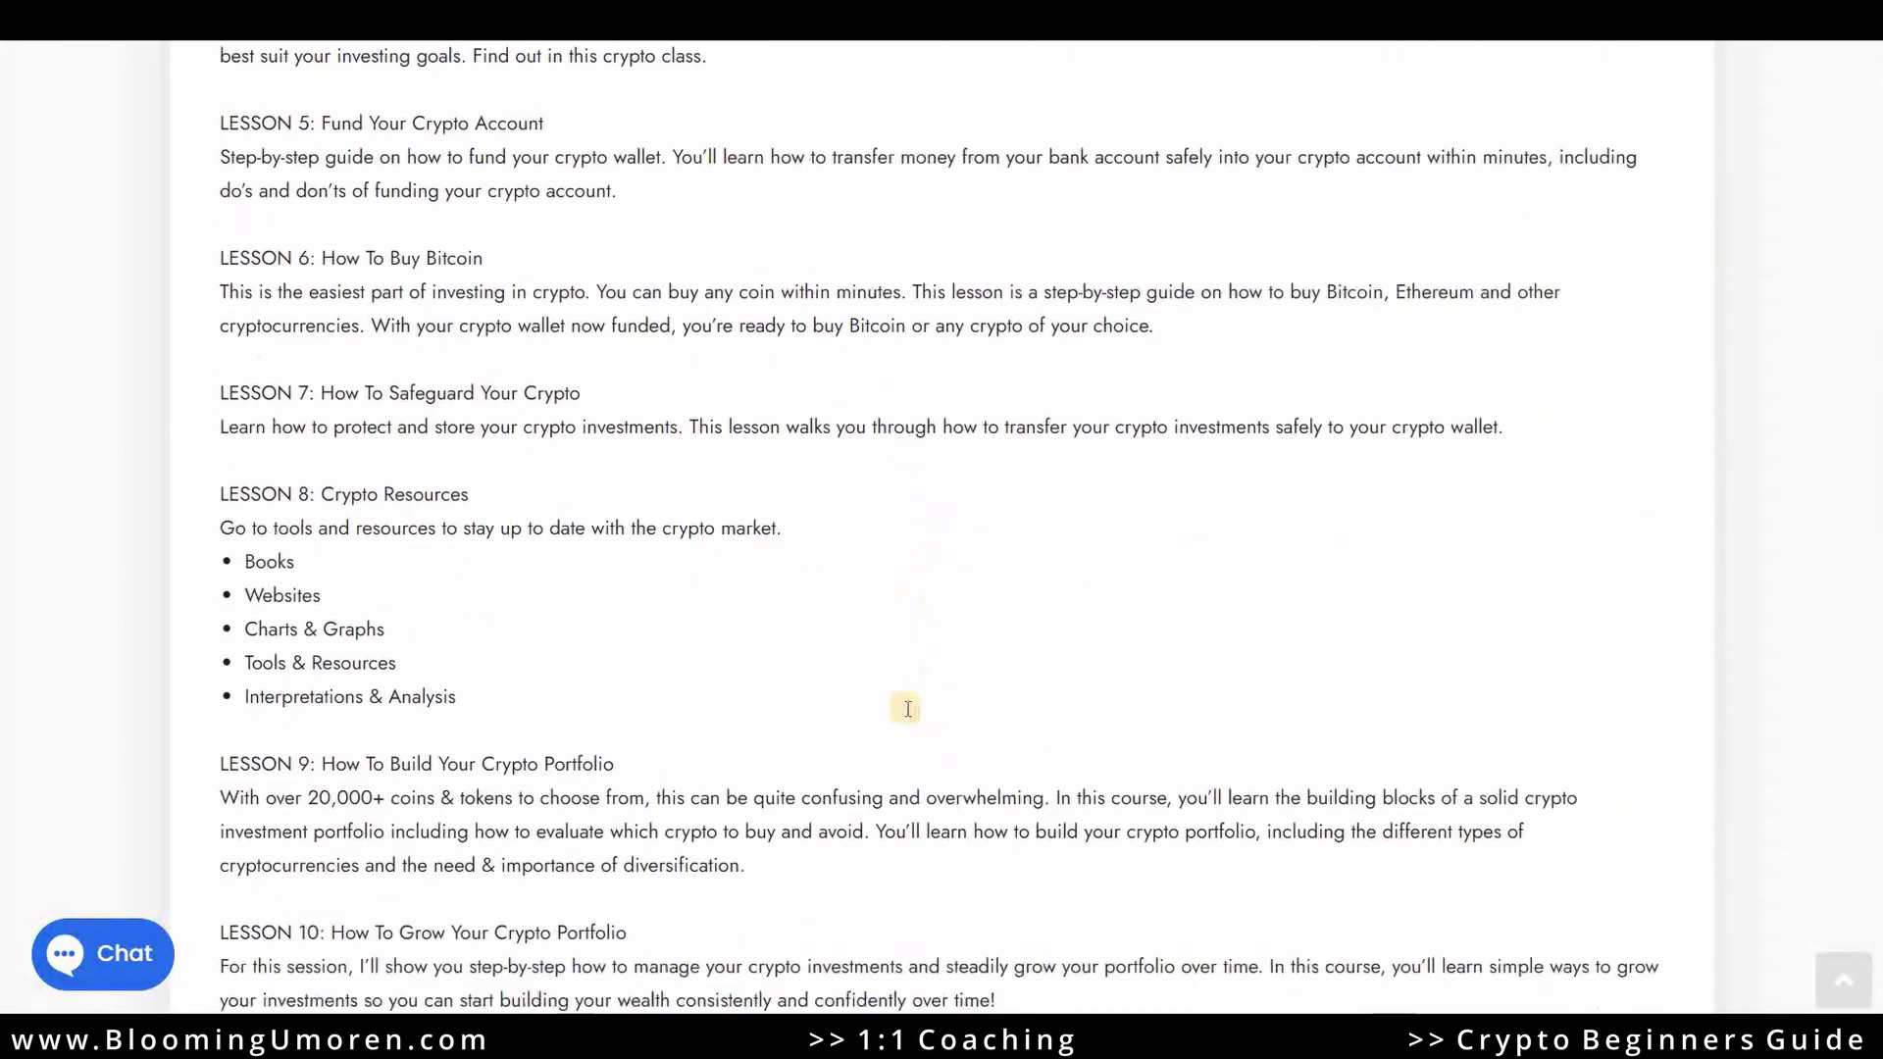
pyautogui.scroll(-4, 908, 711)
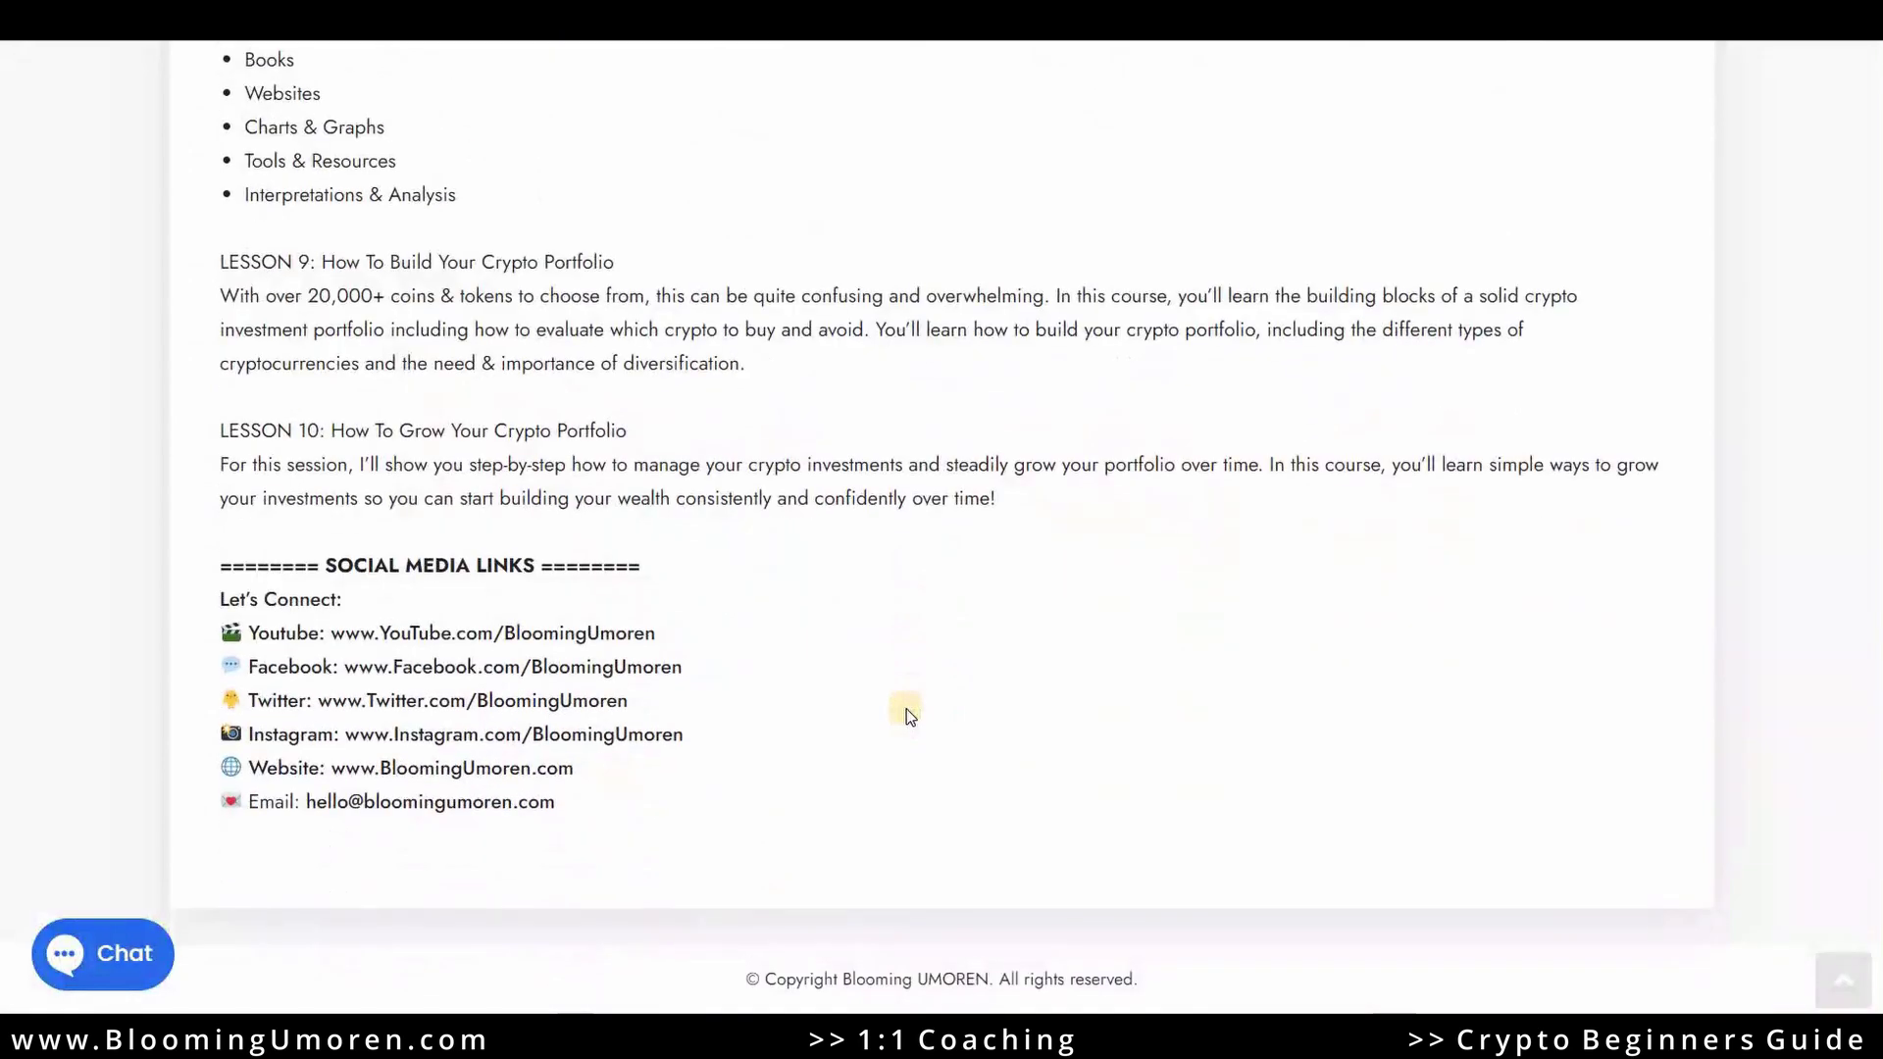
pyautogui.scroll(9, 906, 716)
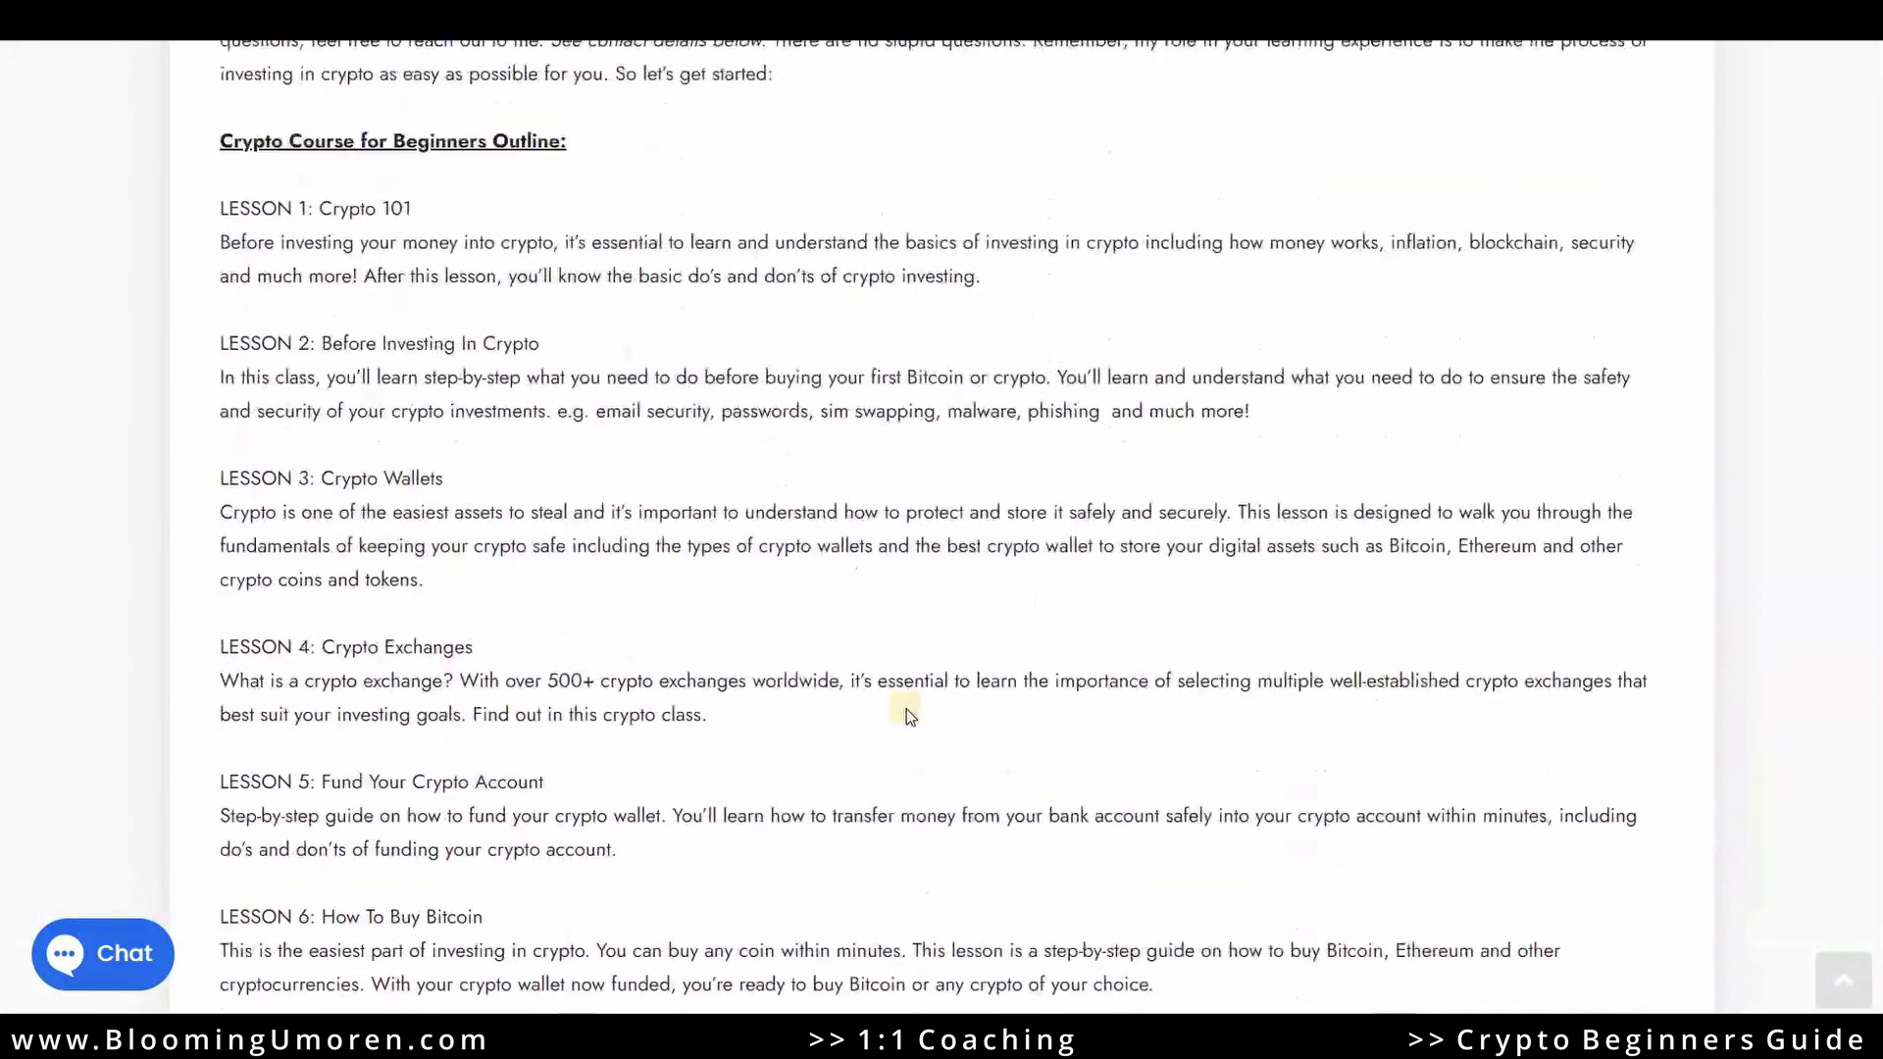
pyautogui.scroll(13, 906, 715)
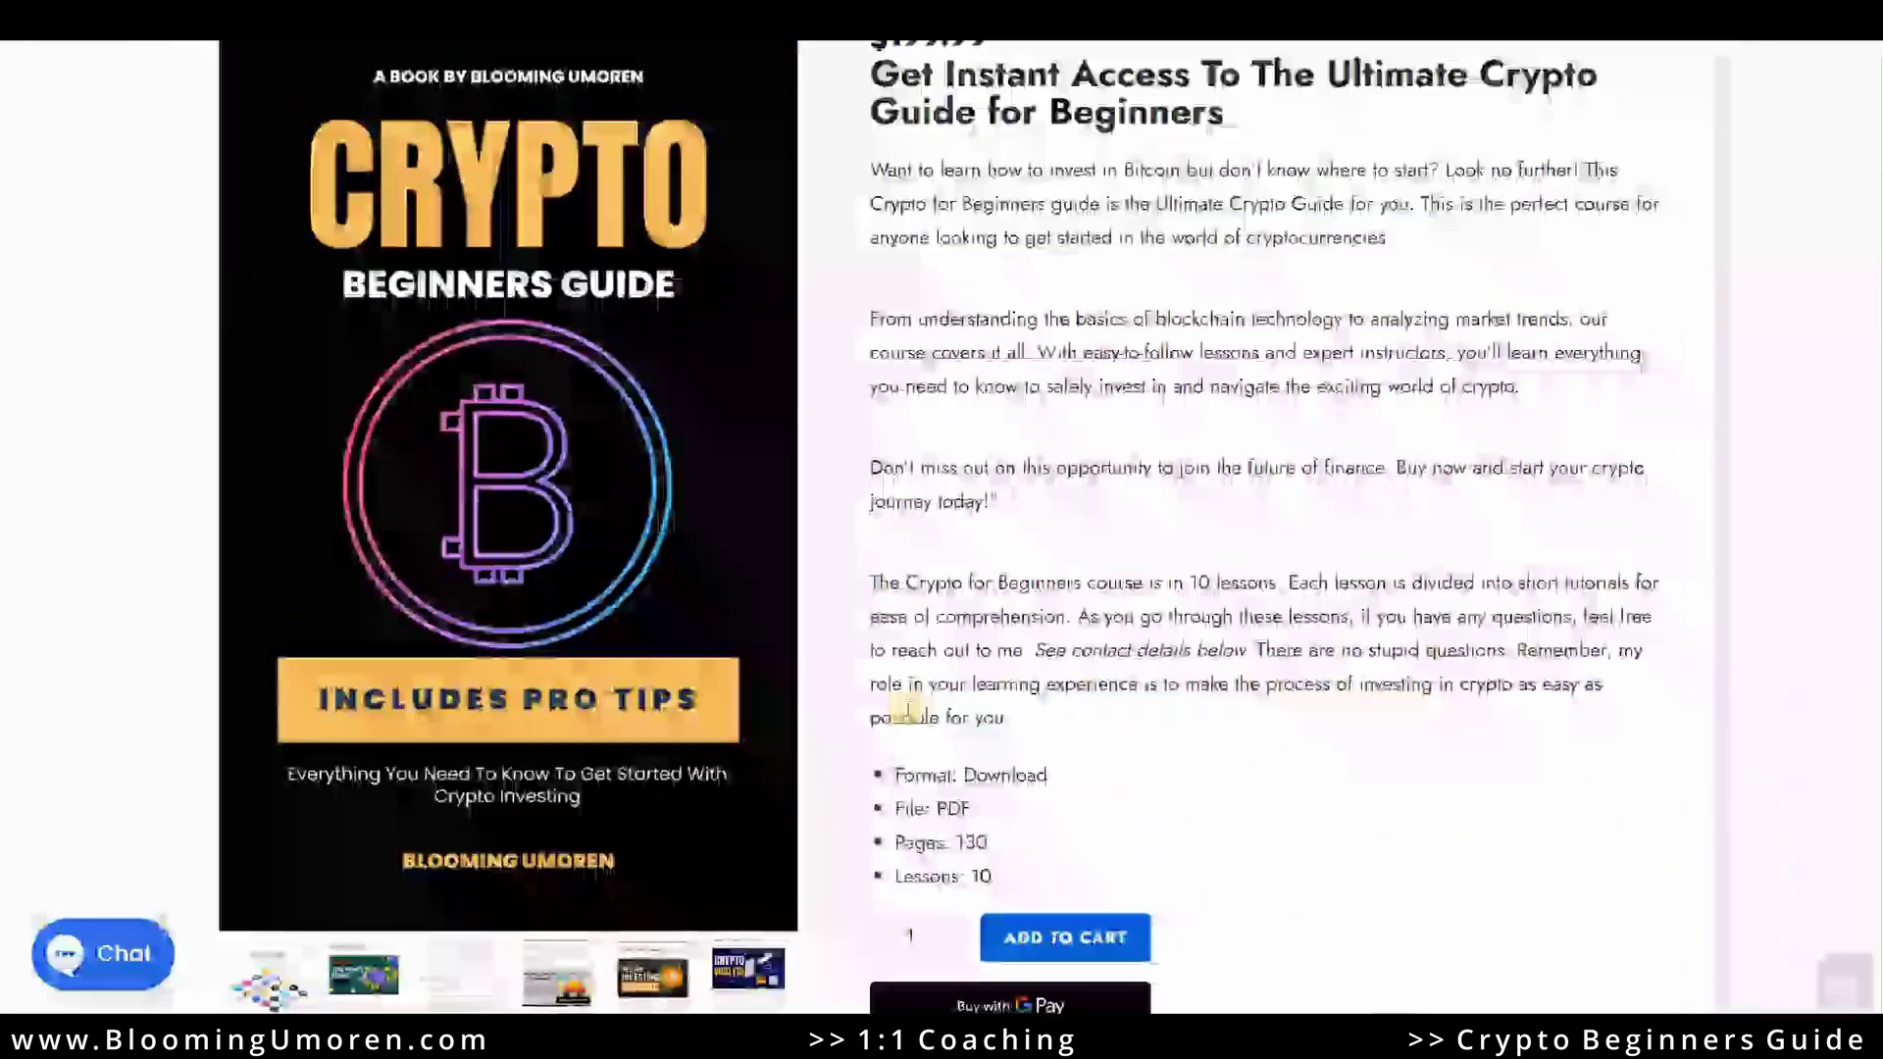
pyautogui.scroll(1, 908, 711)
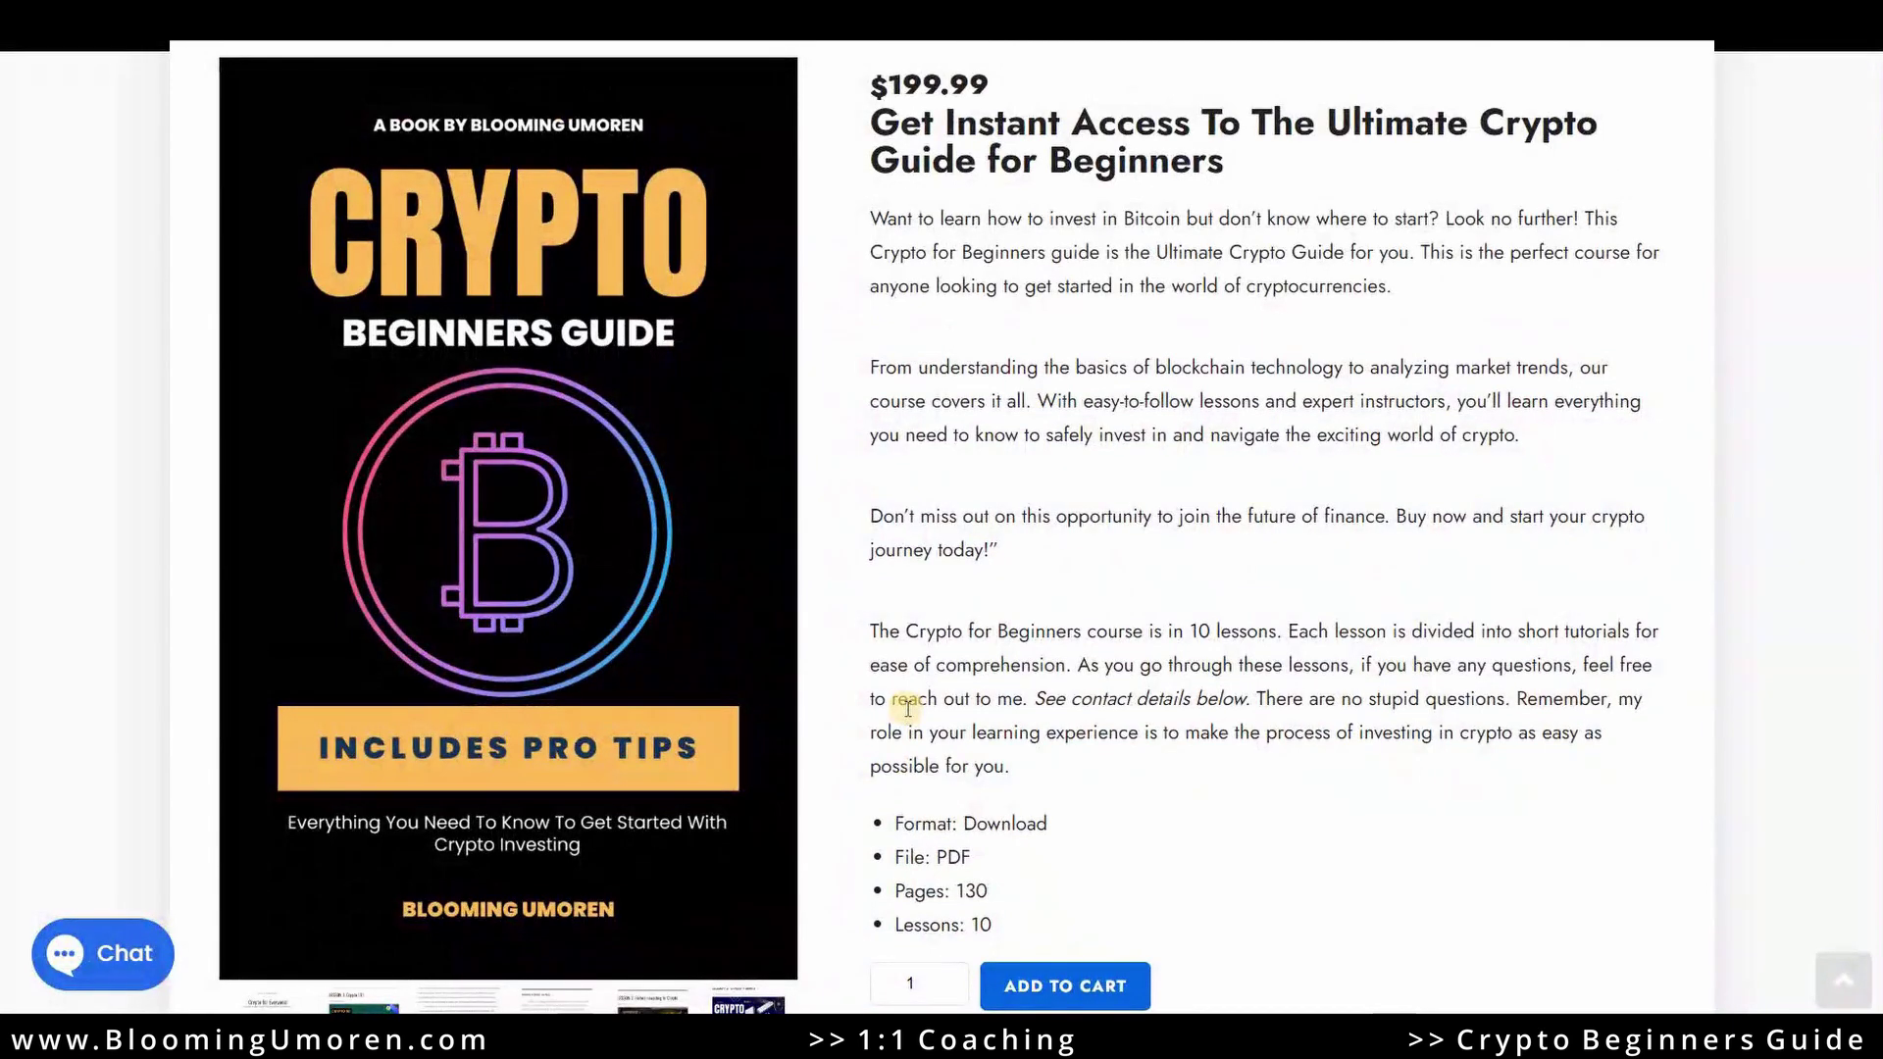
pyautogui.scroll(3, 908, 708)
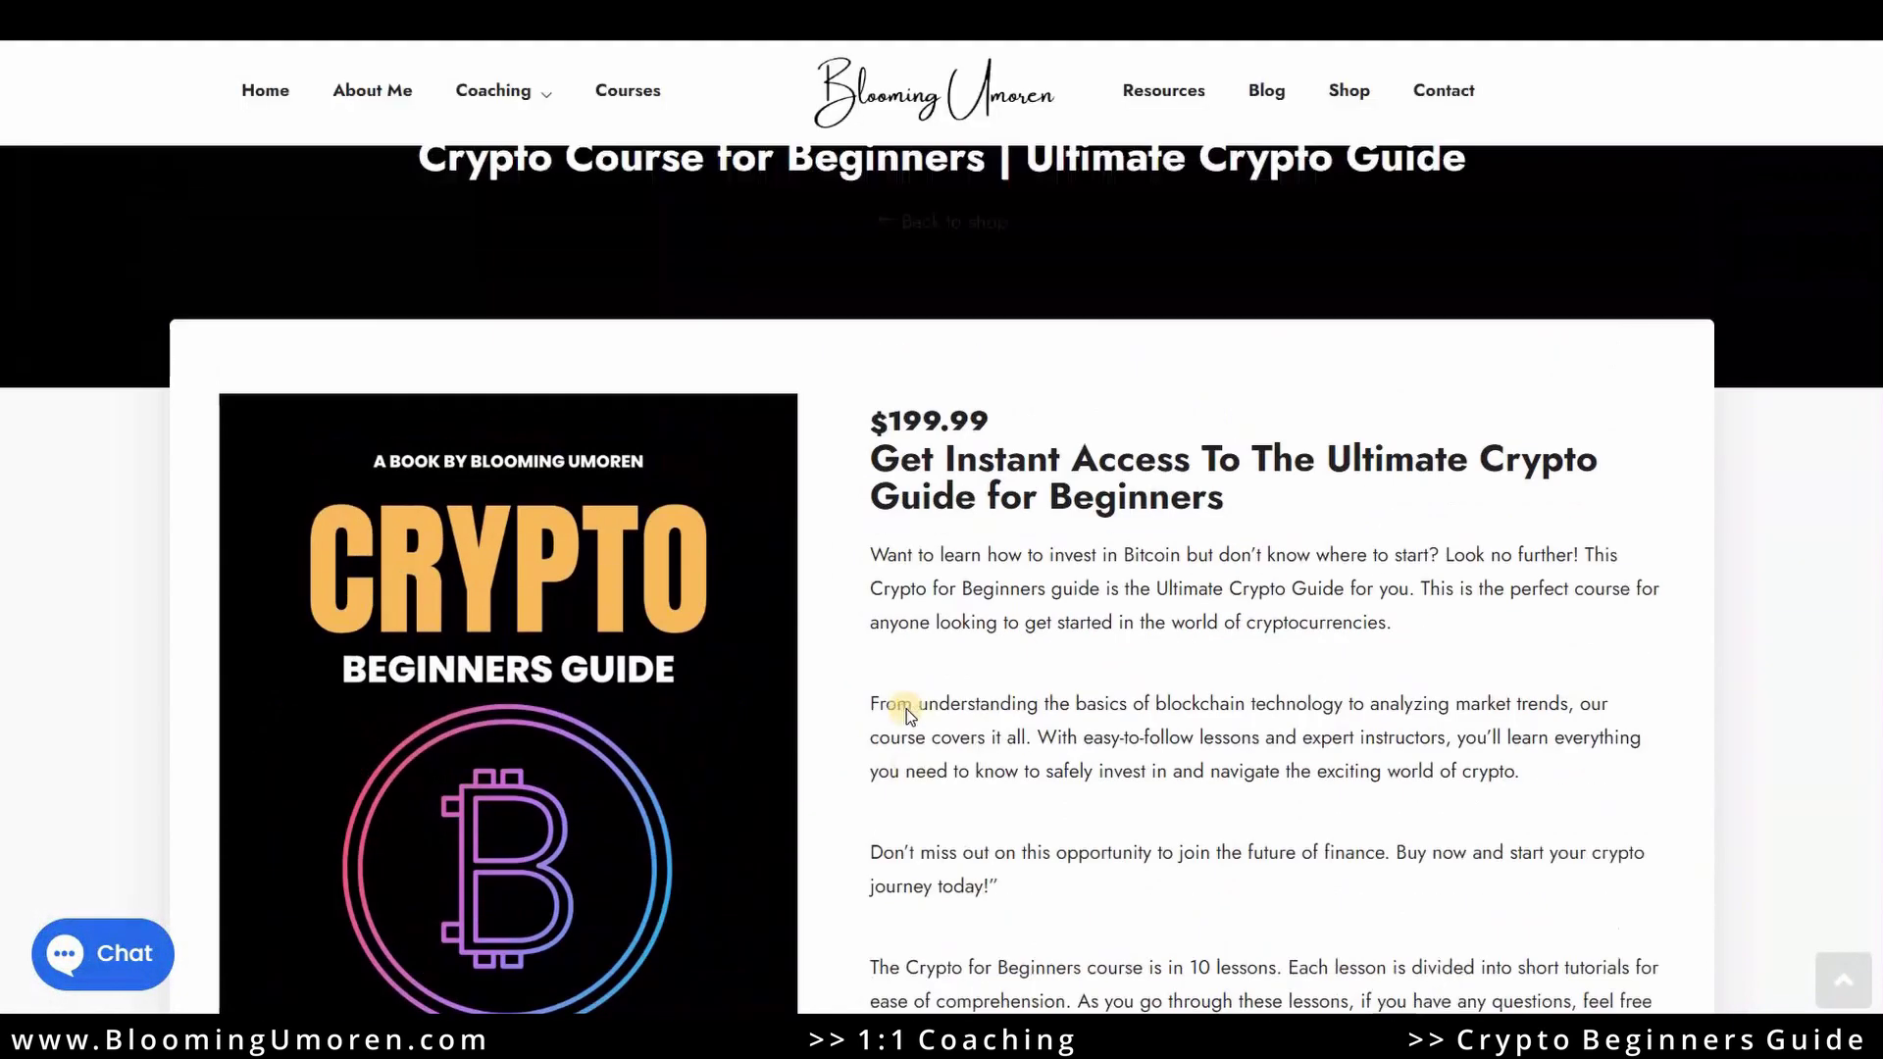